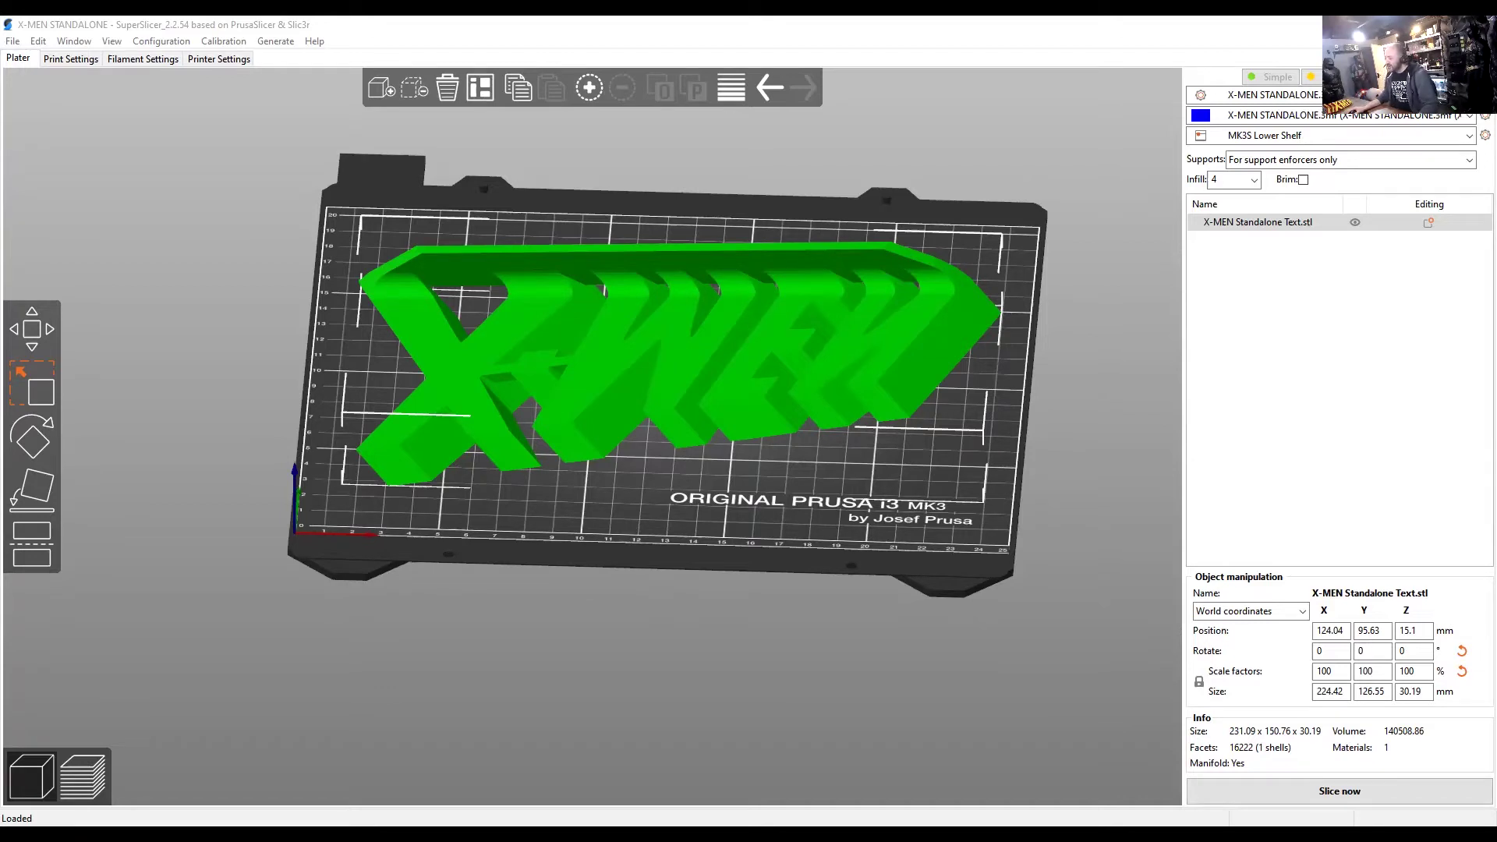
# Add a cylinder part to the X-MEN text model.
pyautogui.click(787, 507)
pyautogui.moveTo(786, 507); pyautogui.dragTo(804, 510)
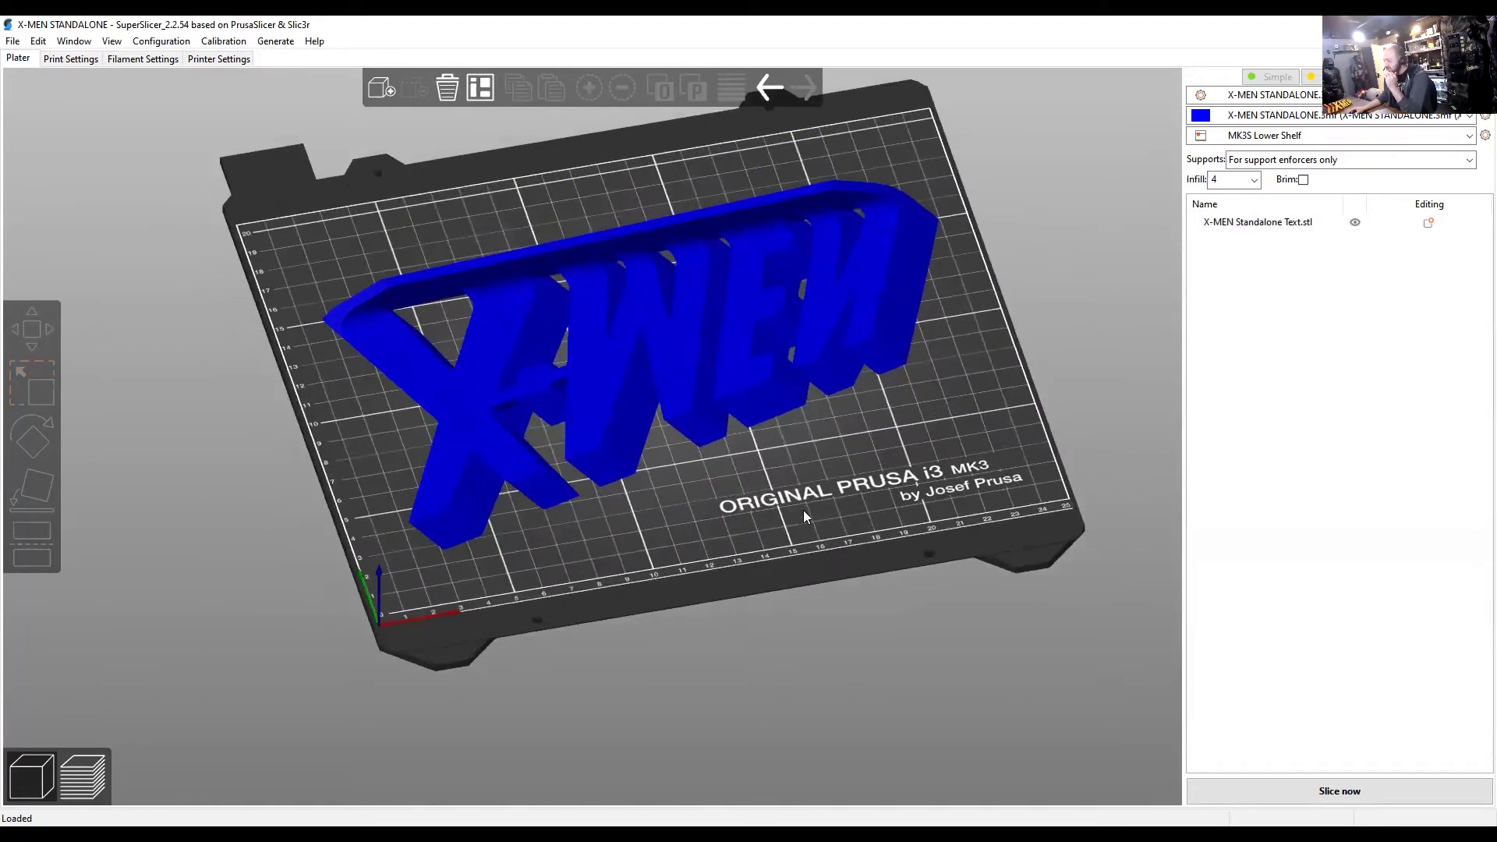
pyautogui.click(621, 437)
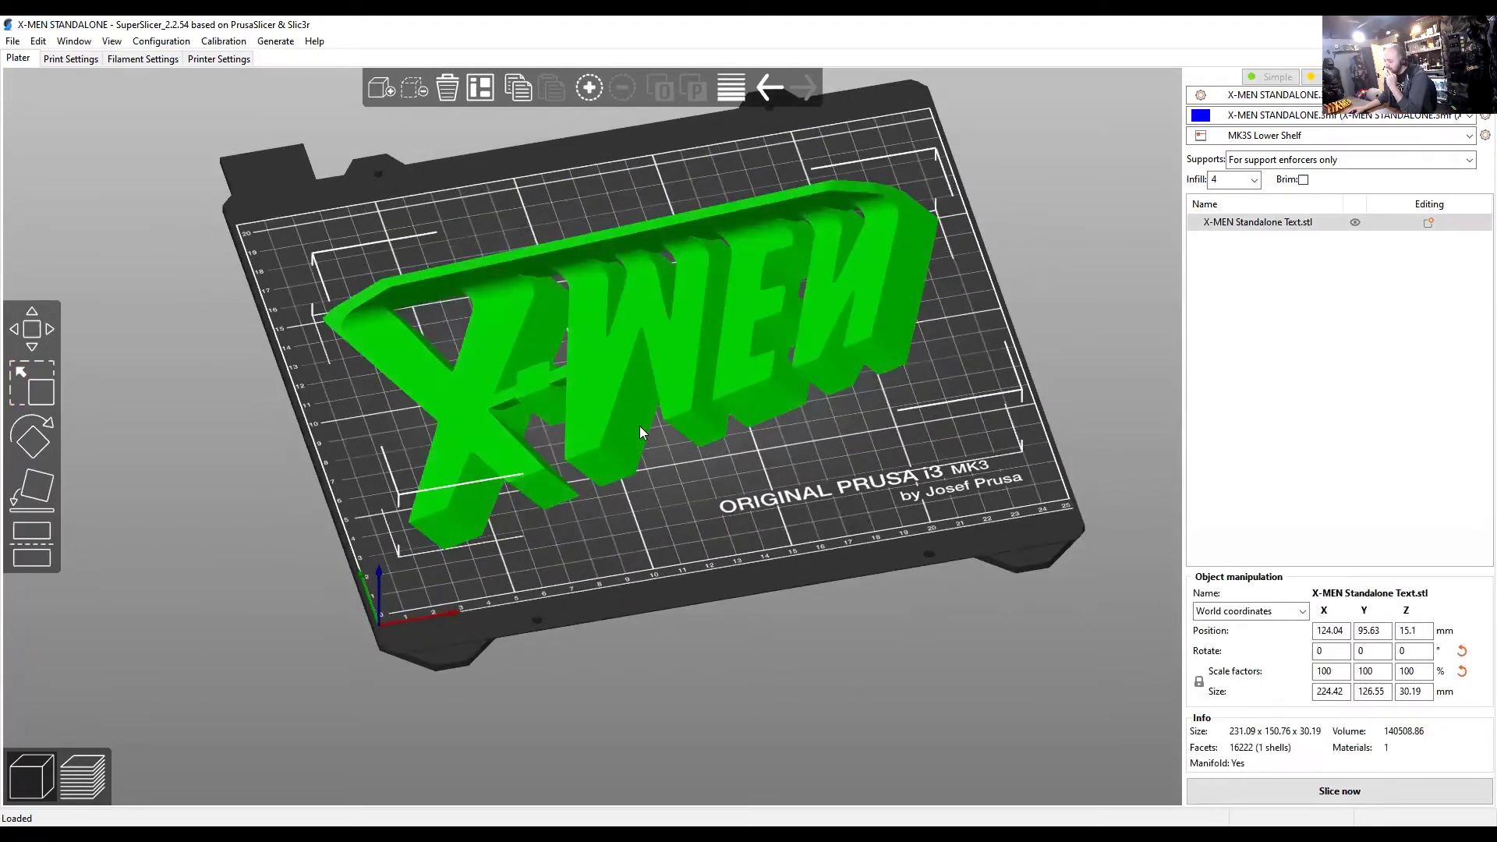
pyautogui.rightClick(621, 451)
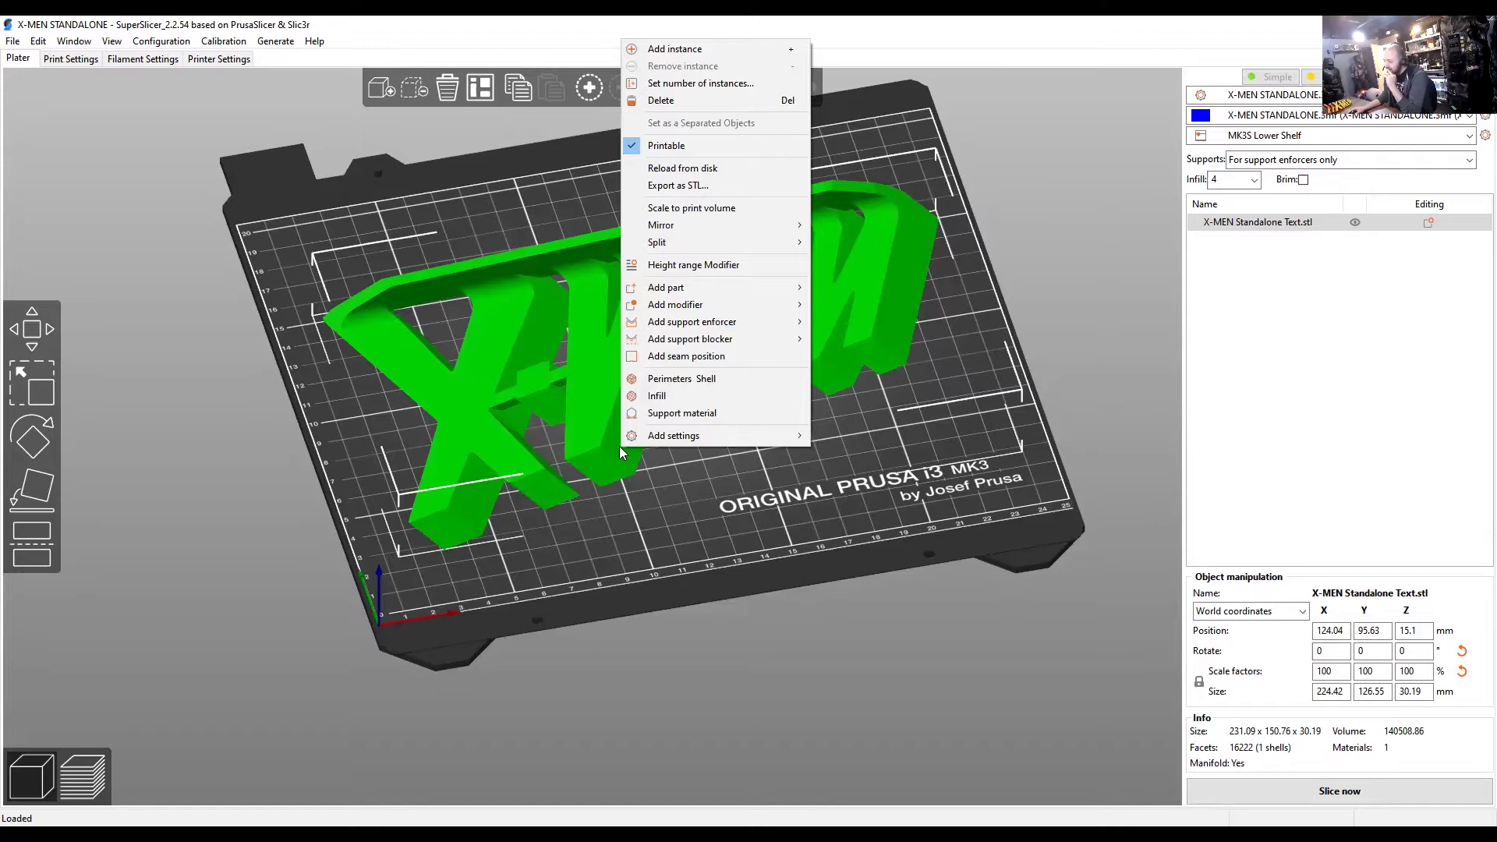
pyautogui.moveTo(801, 292)
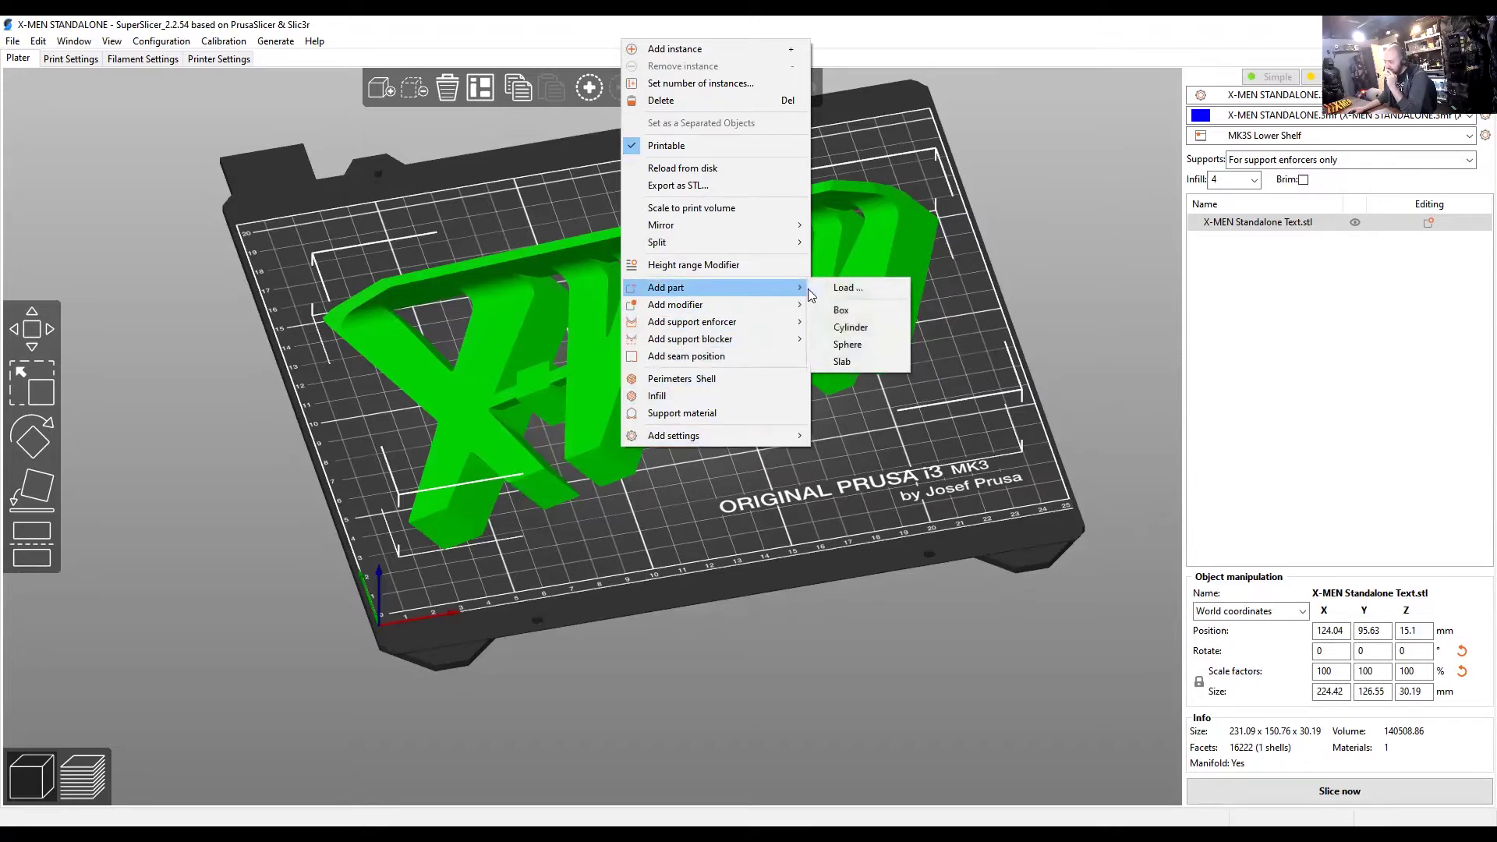
pyautogui.click(877, 329)
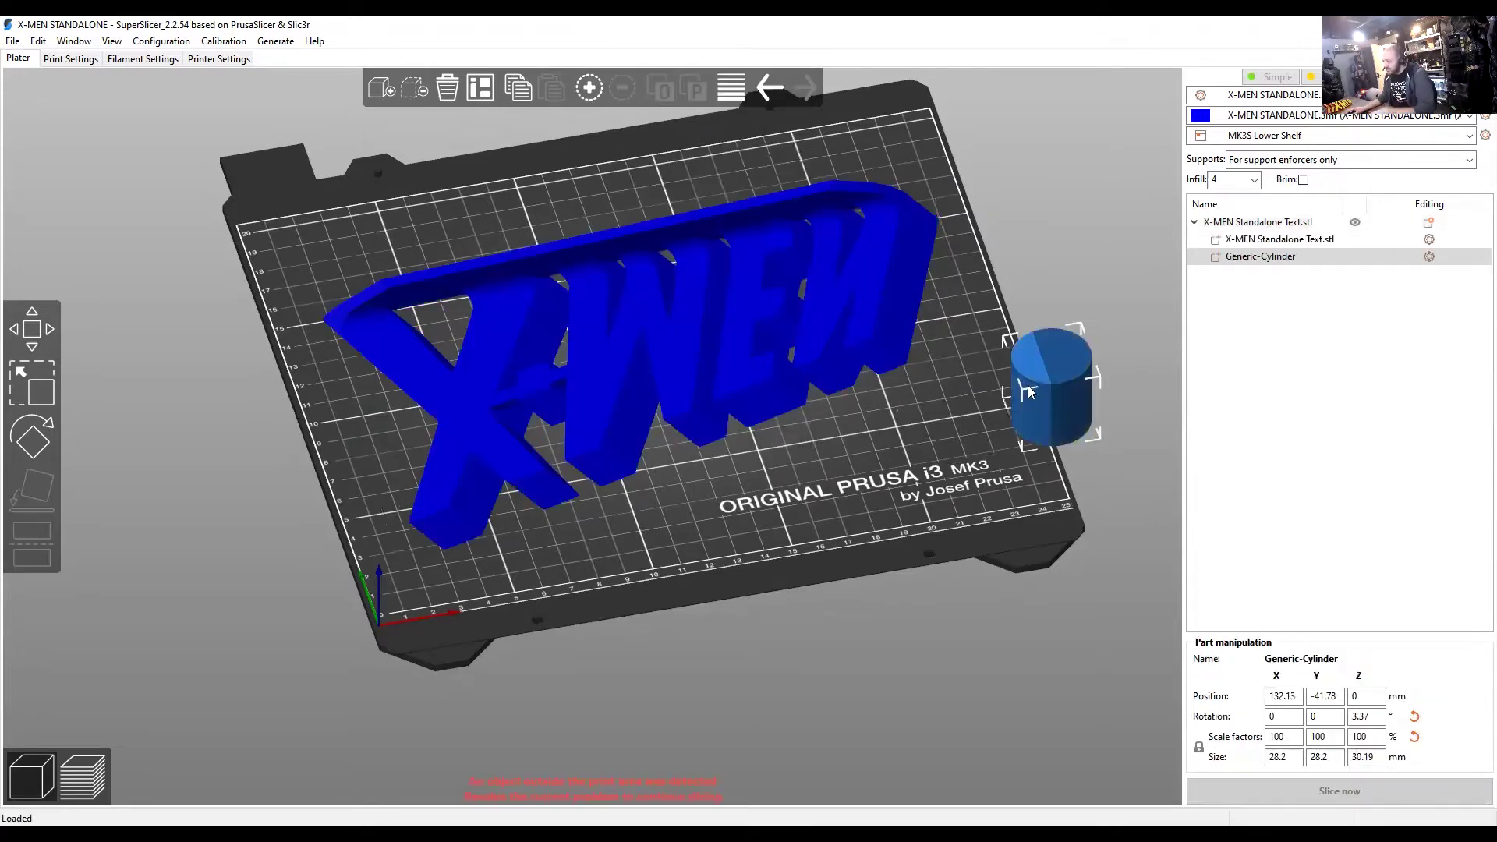
# Move the cylinder beside the text's right end and flatten it to 28.2 x 28.2 x 0.5 mm.
pyautogui.moveTo(1028, 385); pyautogui.dragTo(925, 373)
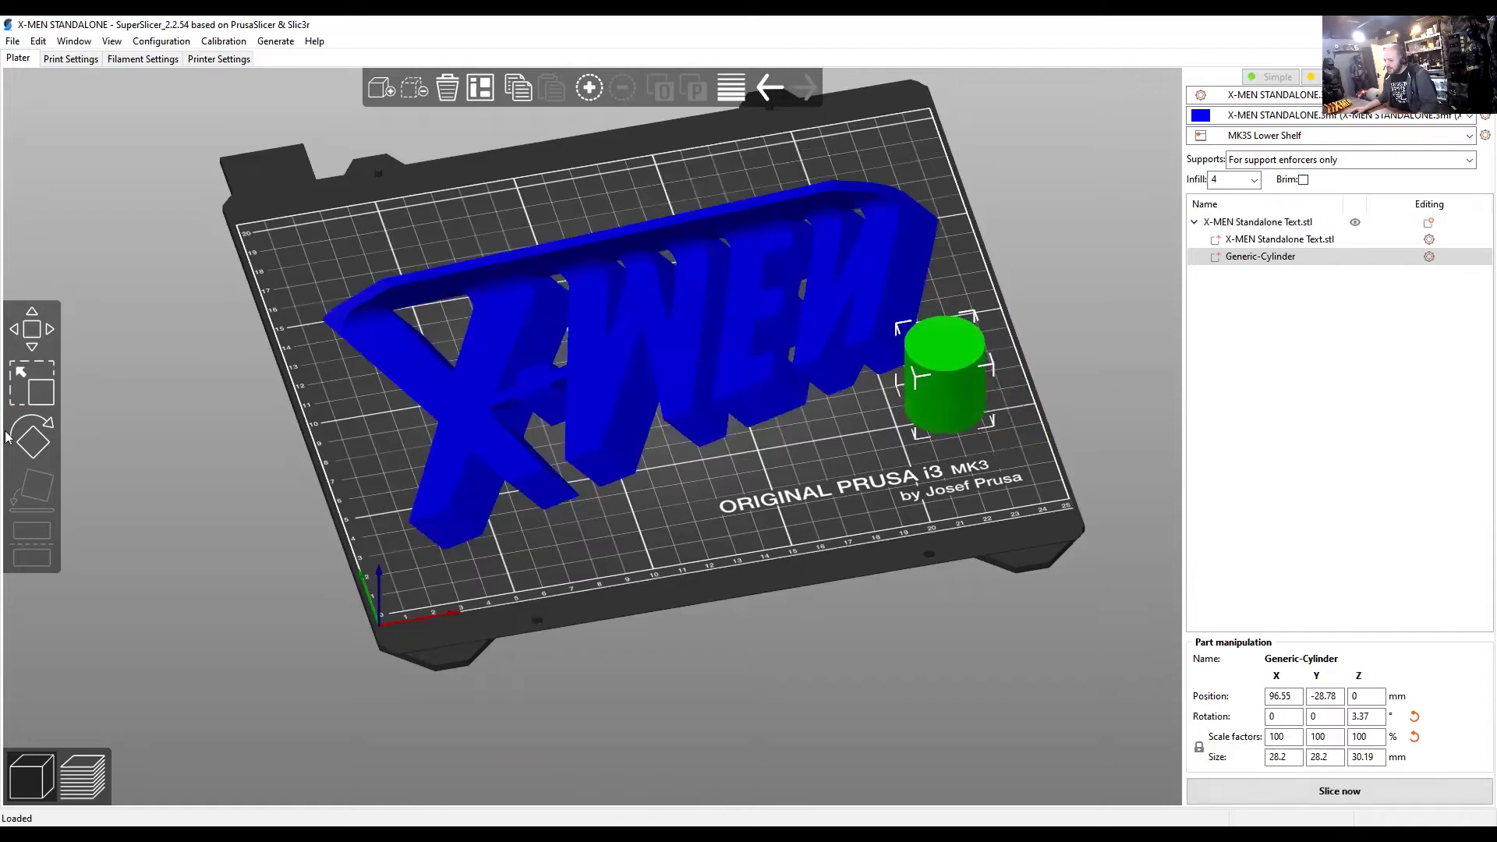
pyautogui.click(31, 382)
pyautogui.moveTo(944, 342); pyautogui.dragTo(931, 273)
# Lower the 0.5 mm disc onto the bed and slide it under the text tip at X 106.34, Y 63.97.
pyautogui.press('m')
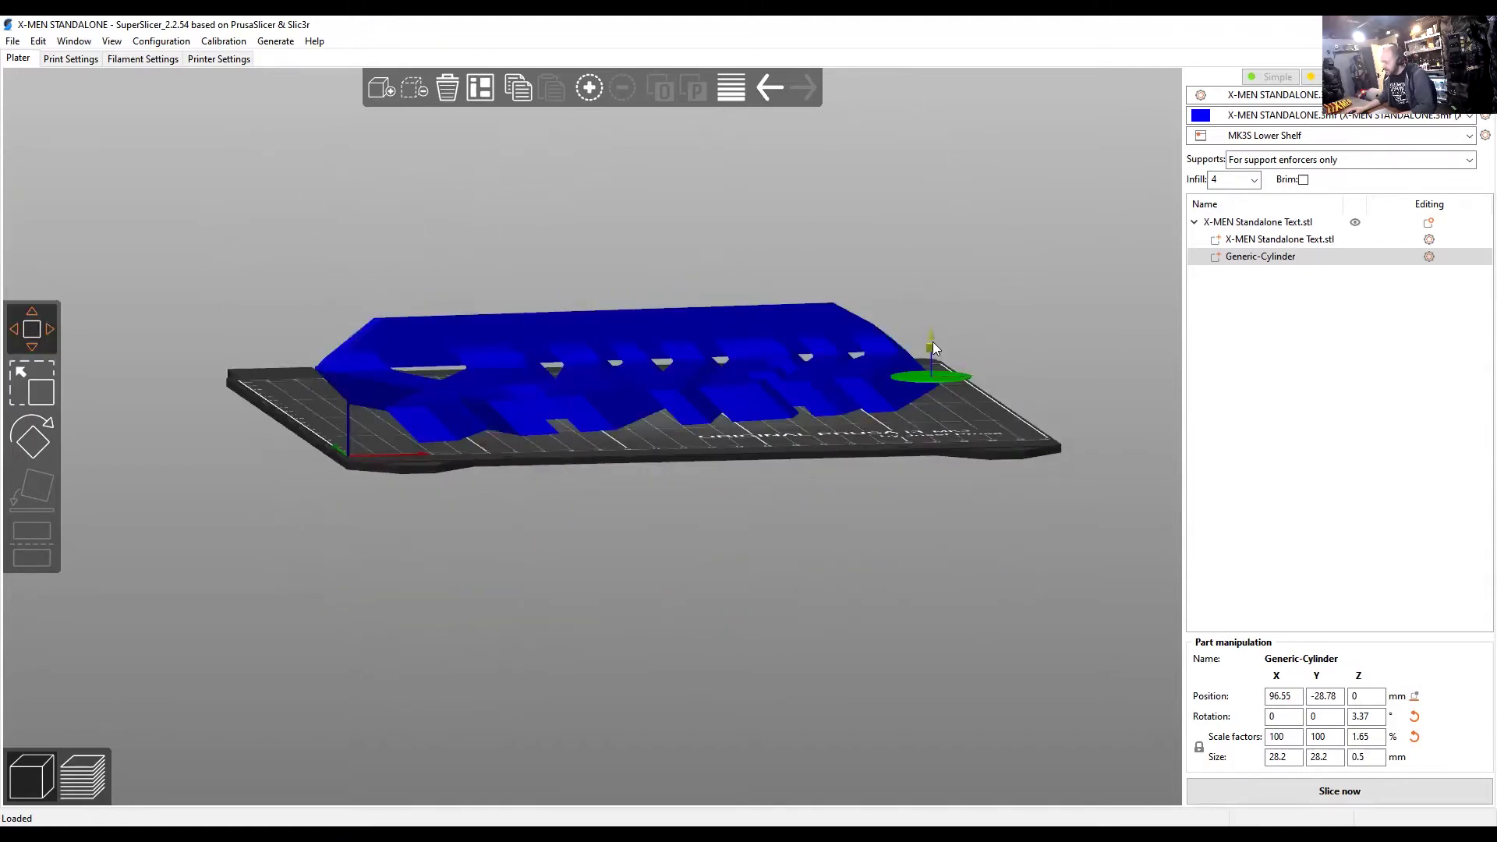
pyautogui.moveTo(932, 343); pyautogui.dragTo(931, 413)
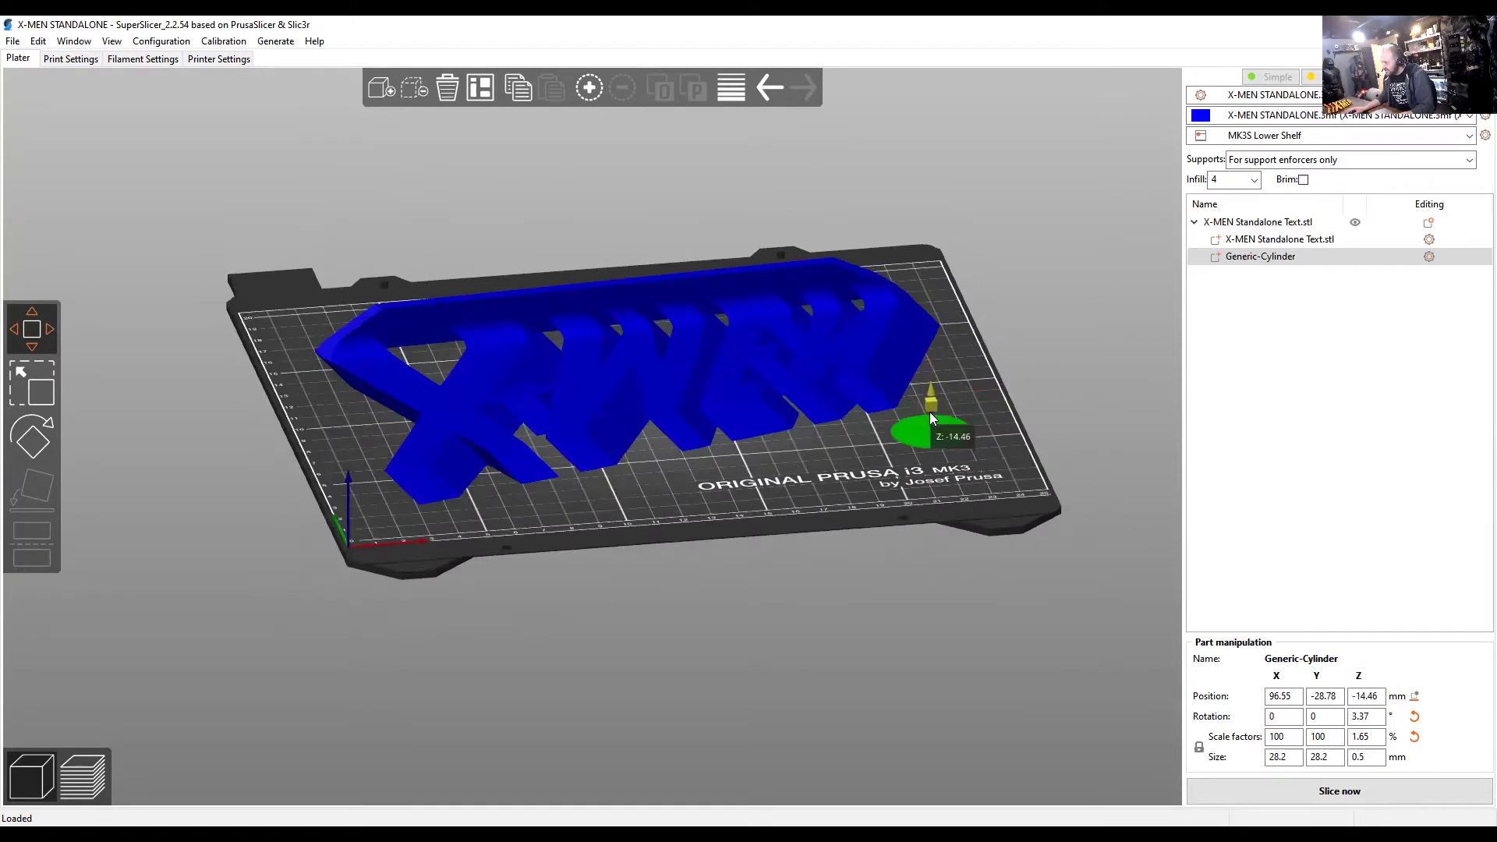
pyautogui.moveTo(932, 419); pyautogui.dragTo(883, 427)
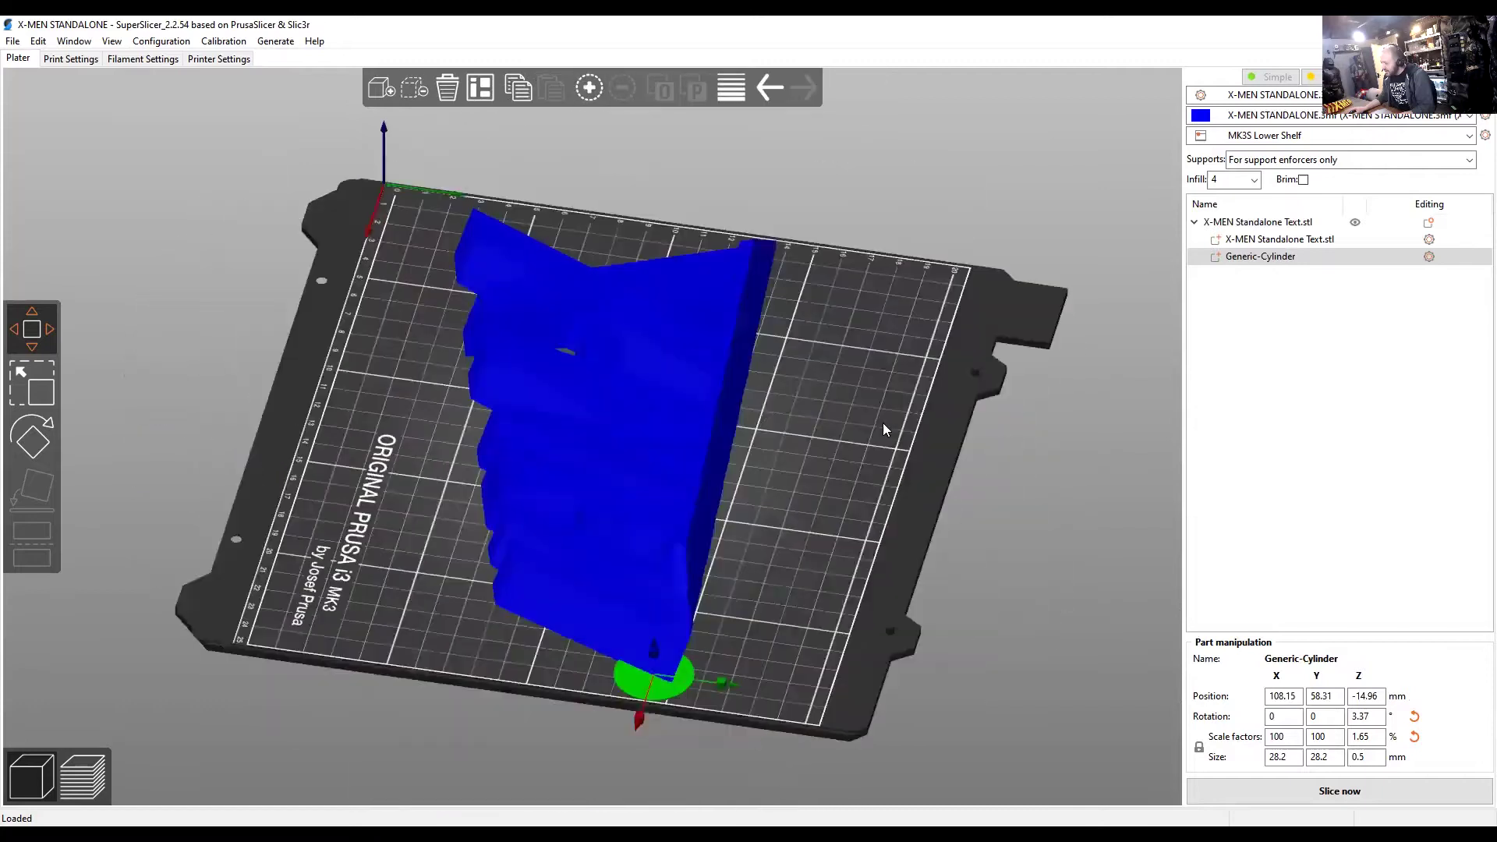
pyautogui.scroll(1, 741, 624)
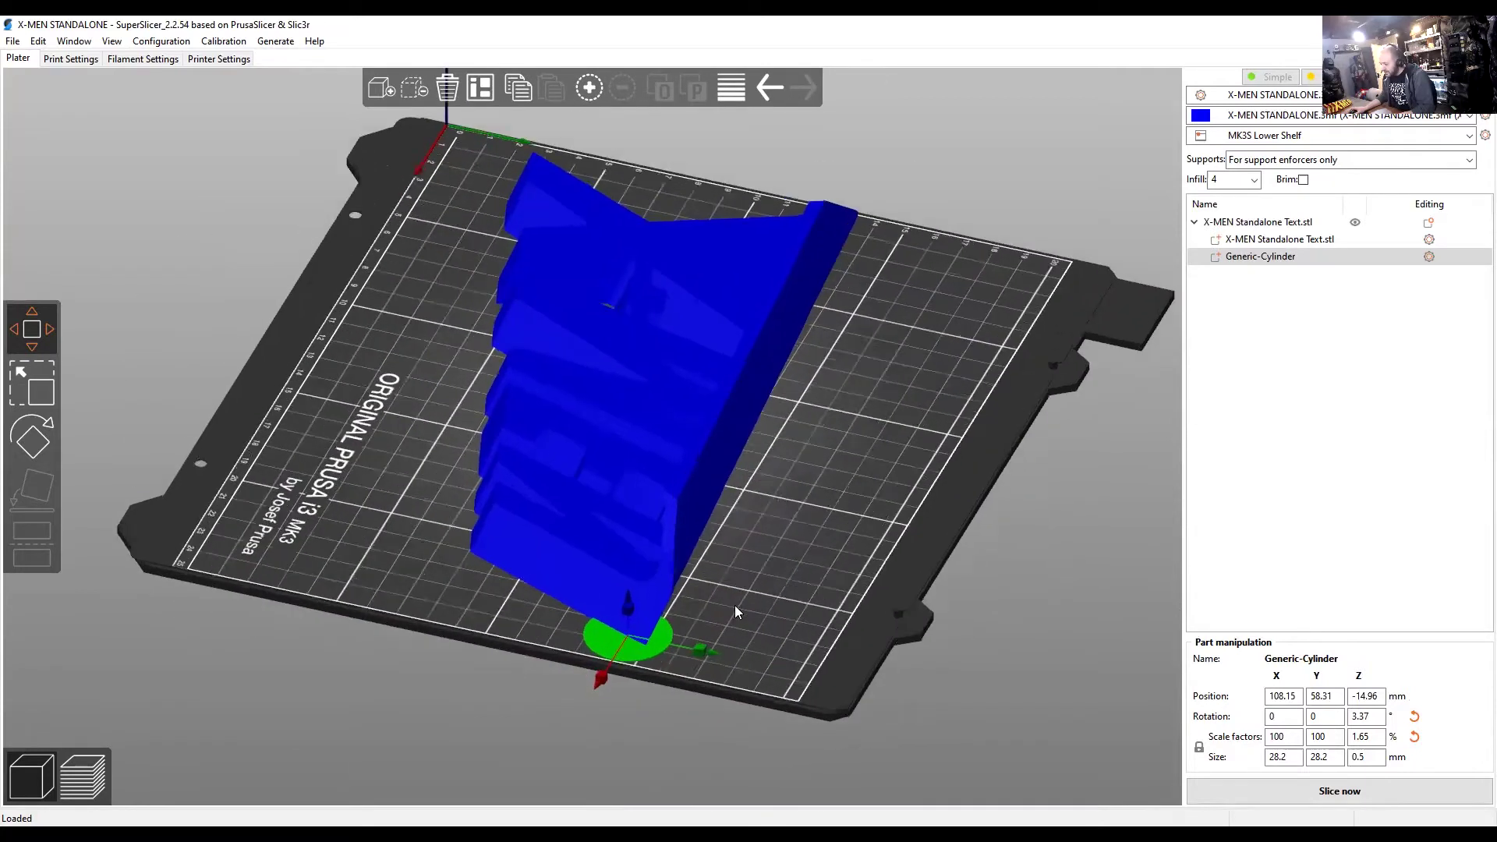
pyautogui.scroll(5, 734, 605)
pyautogui.moveTo(657, 577); pyautogui.dragTo(683, 577)
pyautogui.click(1364, 756)
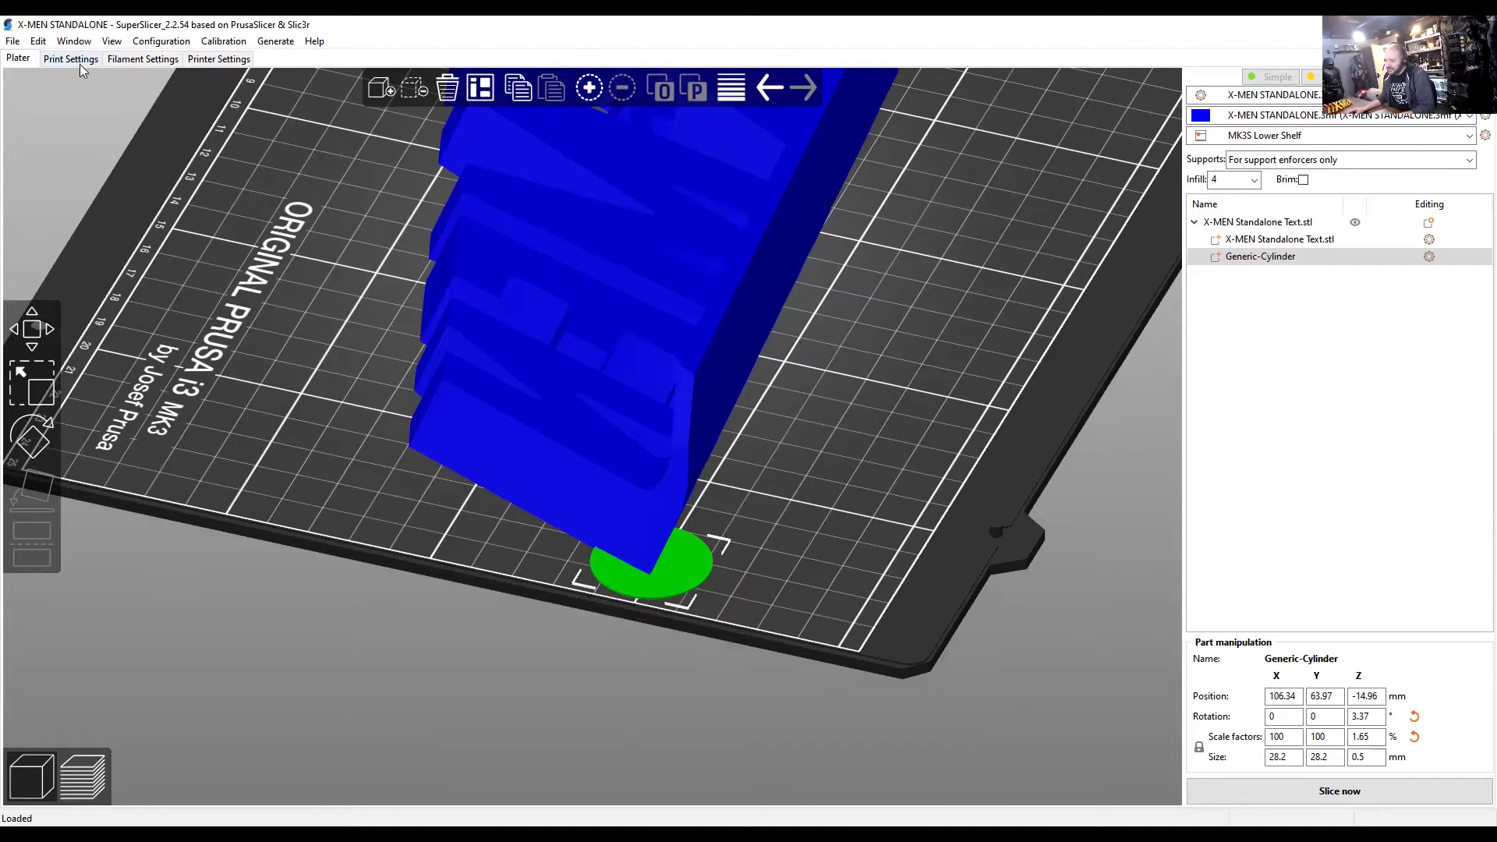
# Check that the Slicing page's first layer height is 0.2 mm.
pyautogui.click(72, 63)
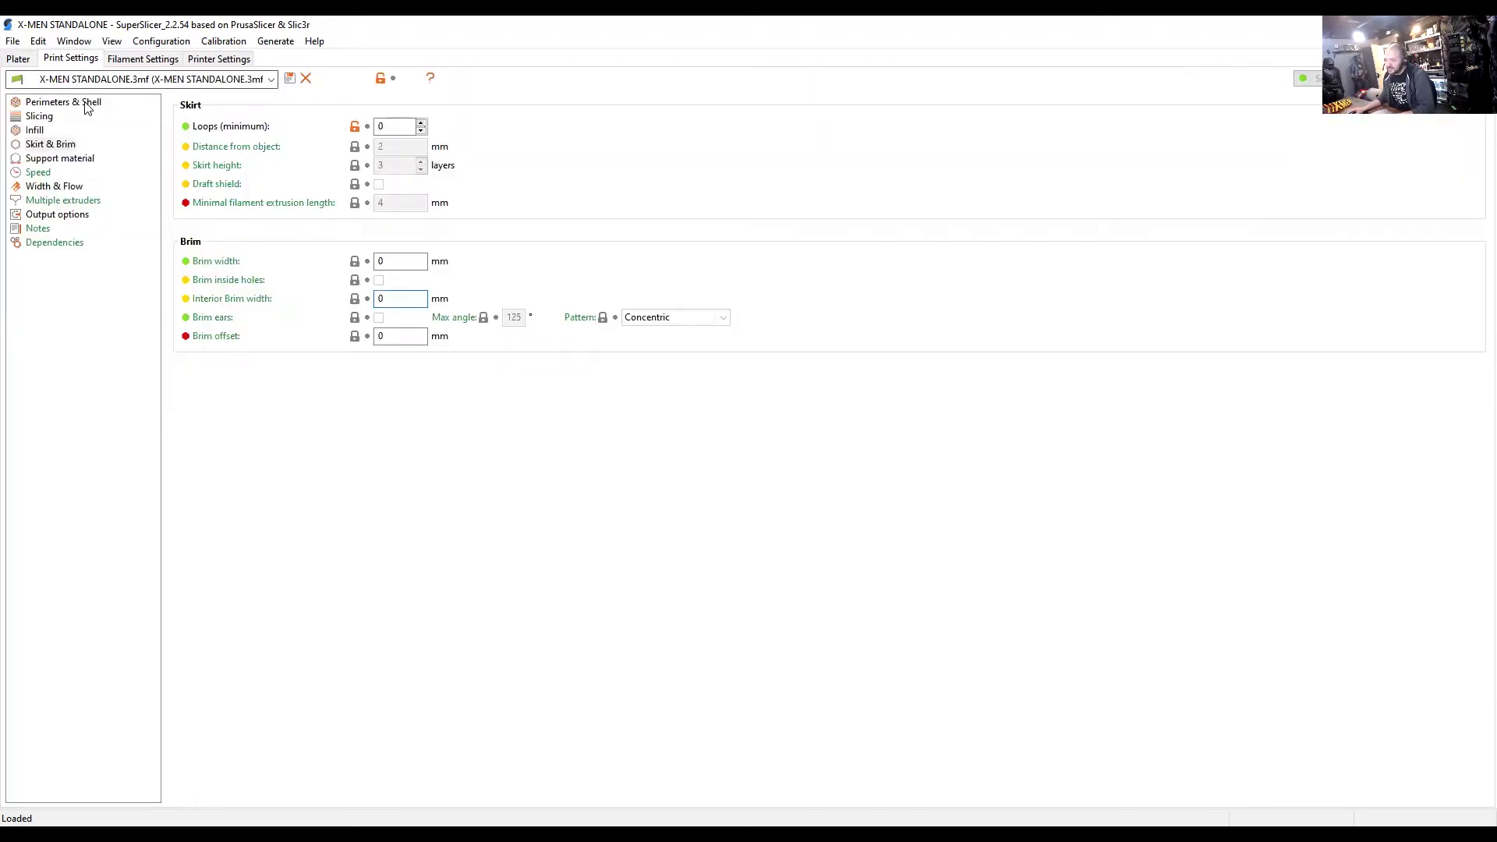
pyautogui.click(86, 104)
pyautogui.click(53, 116)
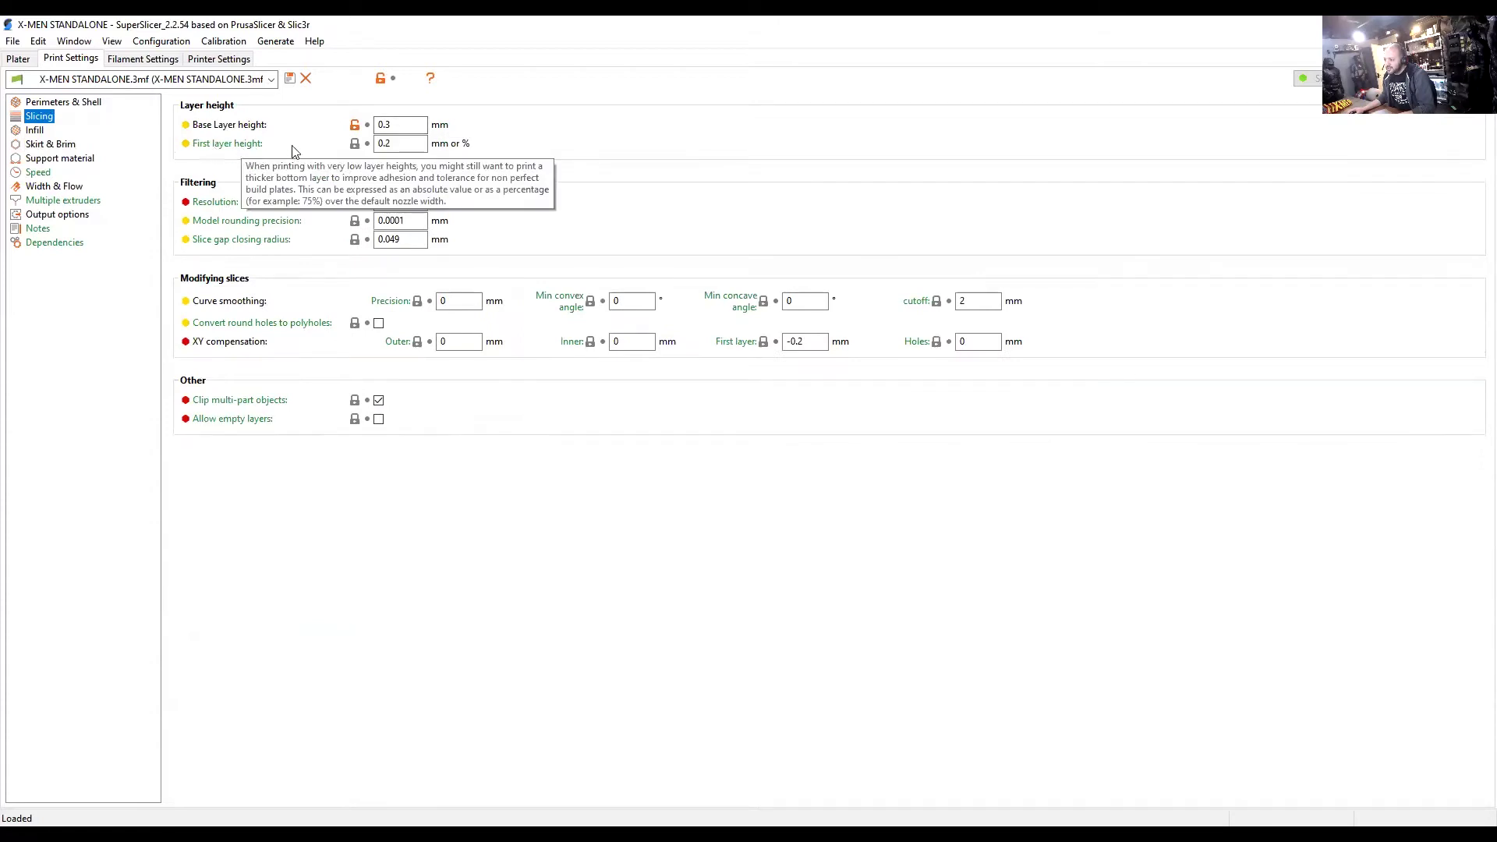
pyautogui.press('Tab')
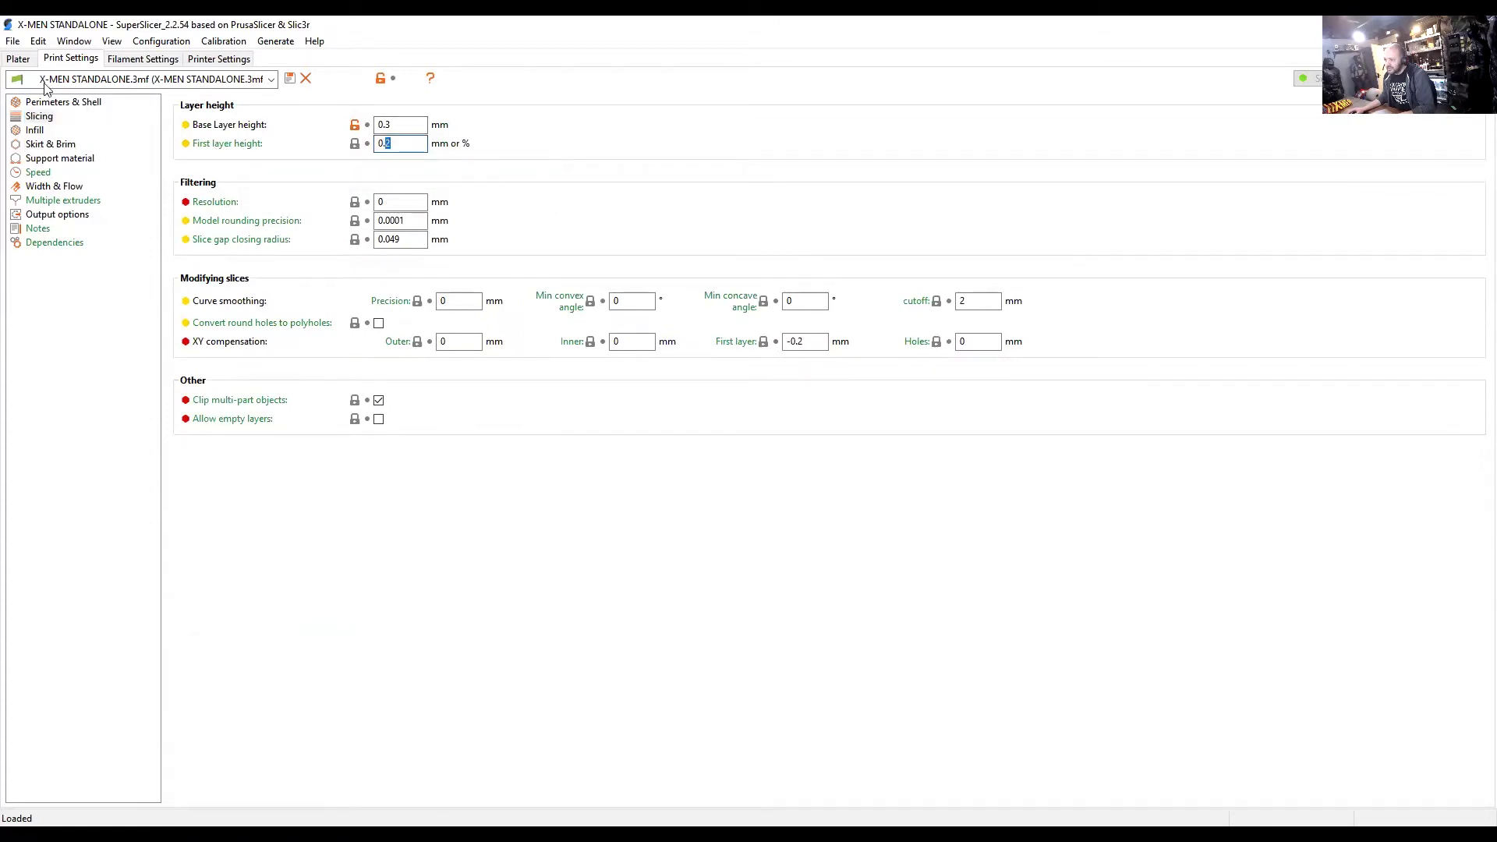
pyautogui.click(18, 59)
# Set the disc height to 0.2 mm, inspect from below, then undo the change.
pyautogui.click(1361, 758)
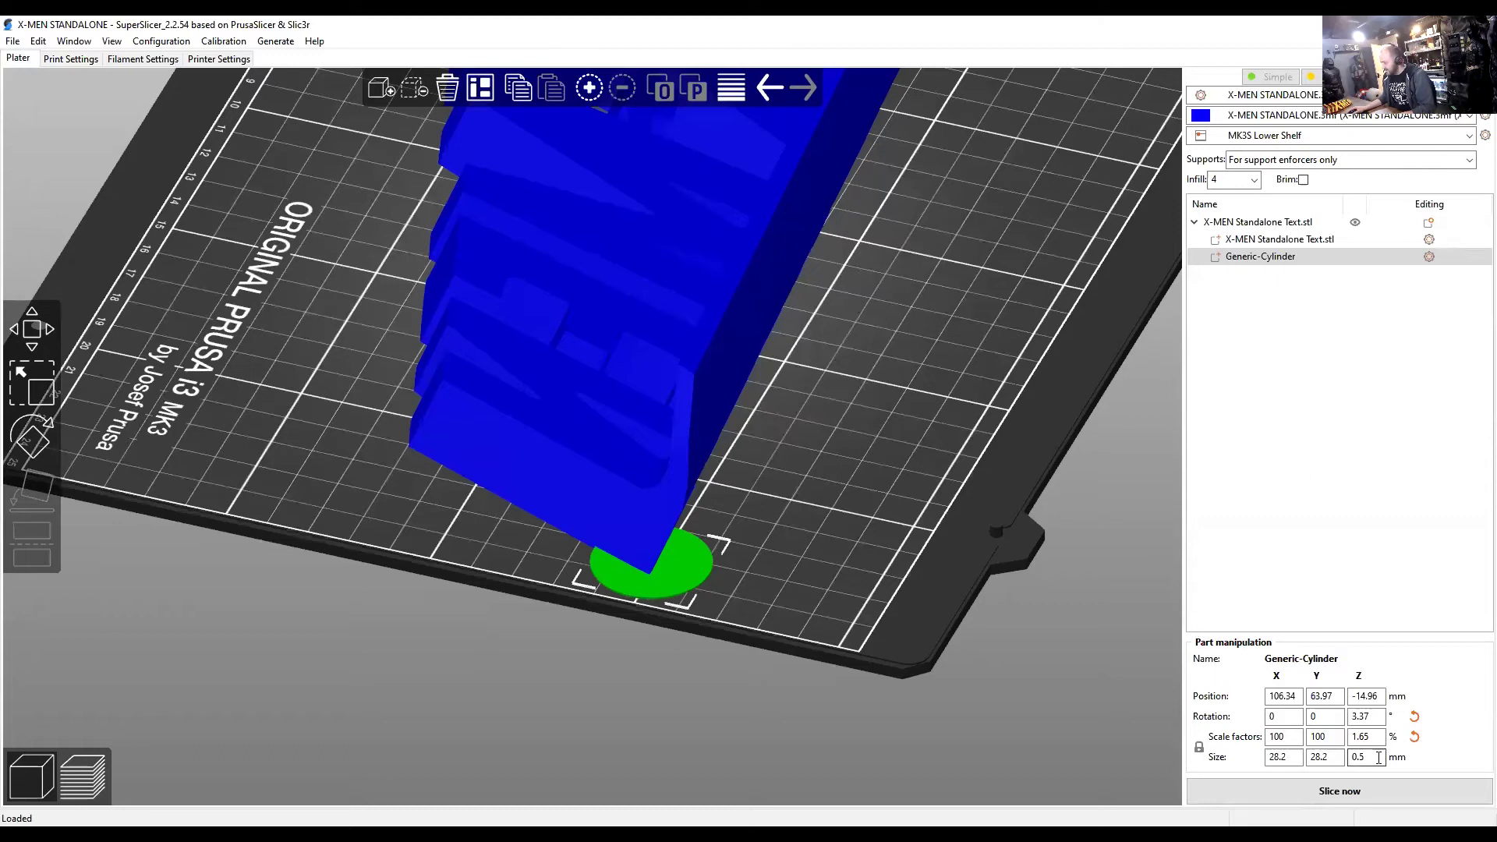
pyautogui.doubleClick(1361, 758)
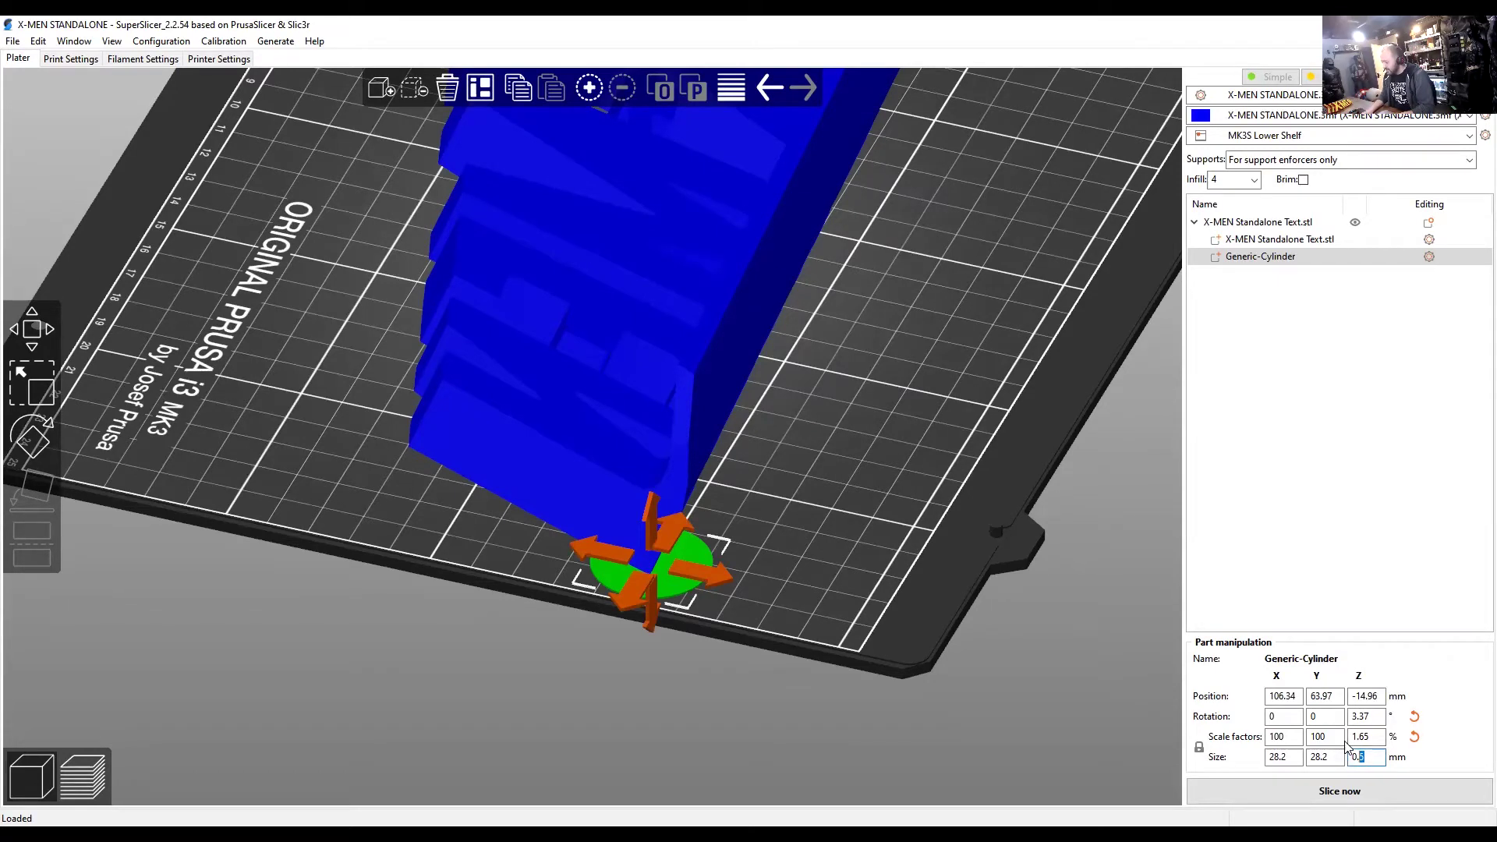
pyautogui.press('Return')
pyautogui.click(1009, 684)
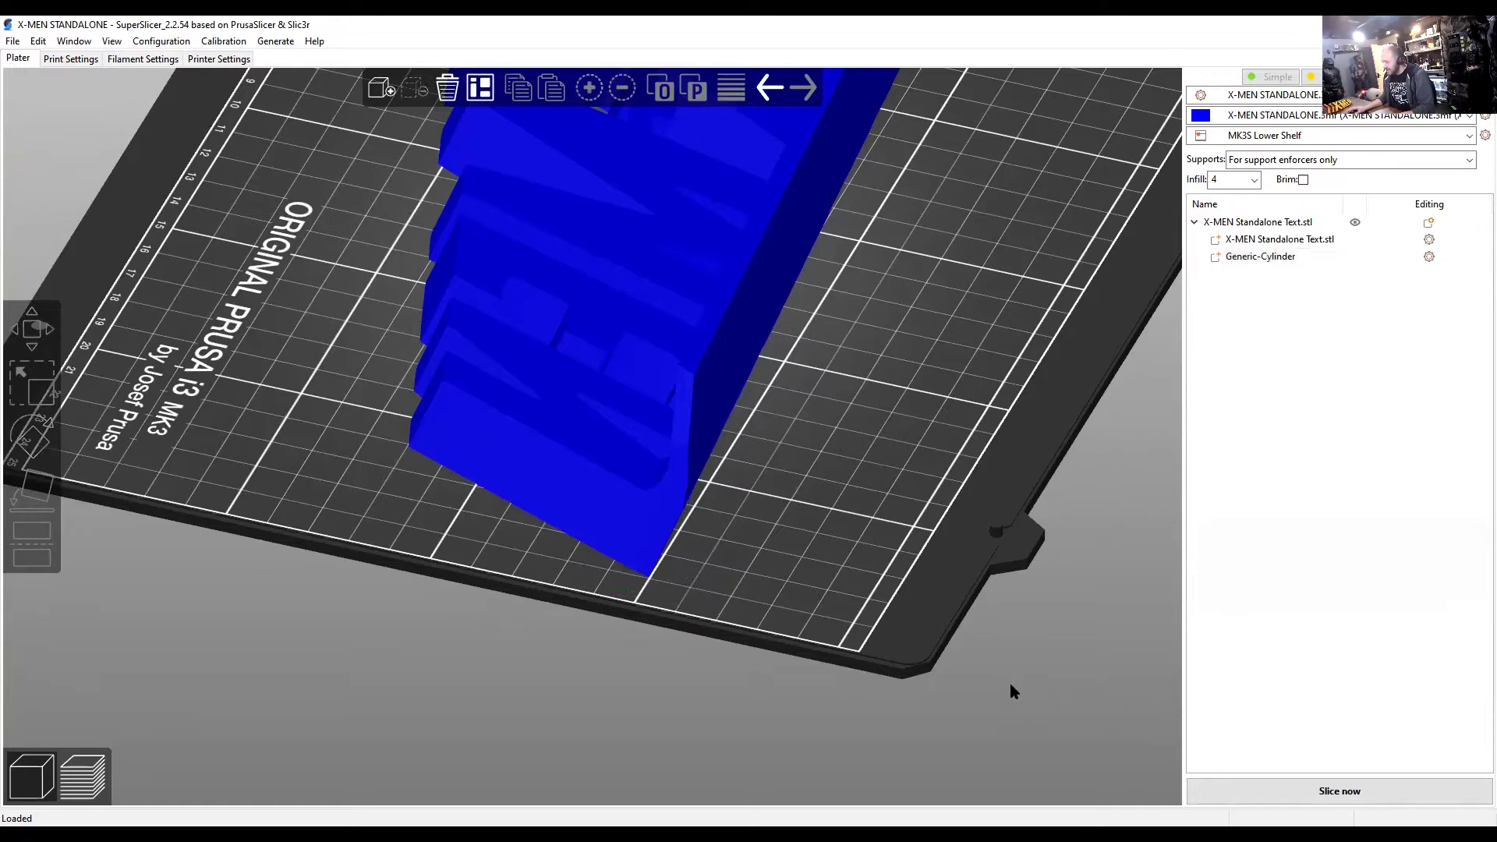
pyautogui.click(655, 568)
pyautogui.scroll(-5, 747, 602)
pyautogui.moveTo(748, 602); pyautogui.dragTo(753, 567)
pyautogui.hotkey('ctrl', 'z')
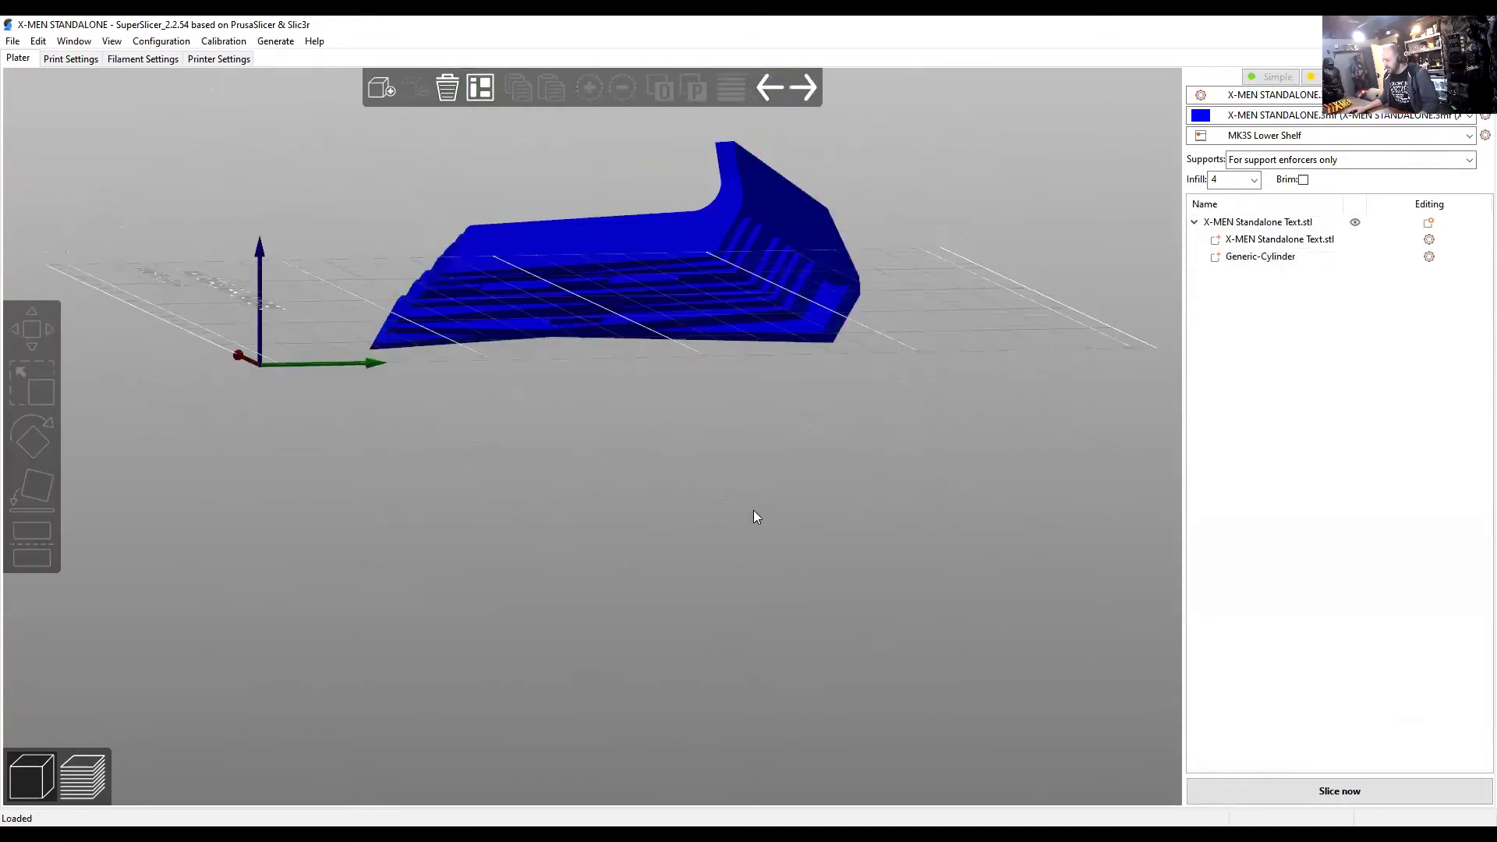
pyautogui.moveTo(756, 402); pyautogui.dragTo(732, 507)
pyautogui.hotkey('ctrl', 'z')
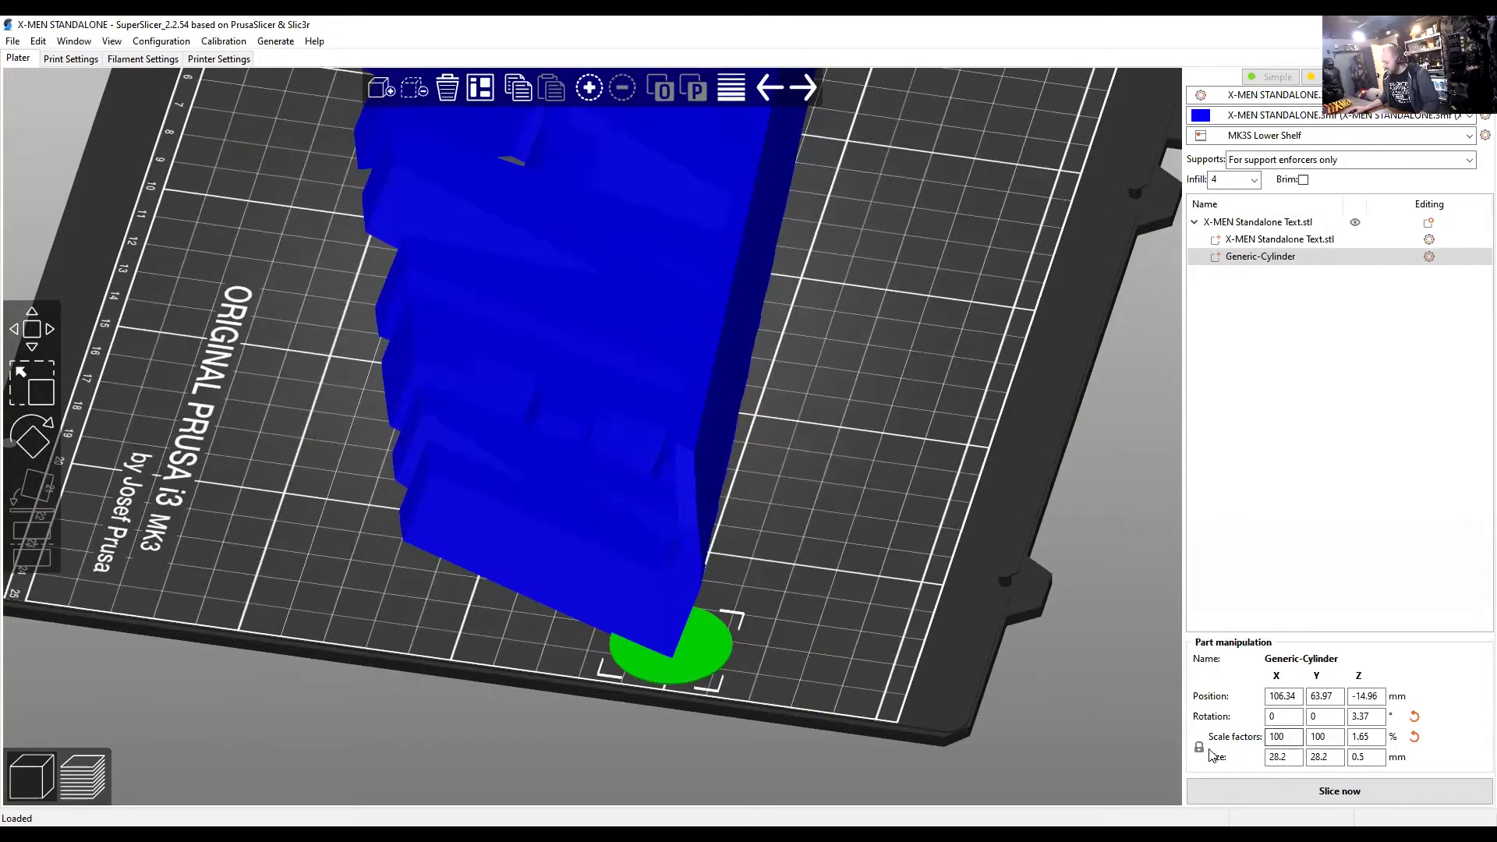
# Drag the disc's Z scale handle down to make it thinner.
pyautogui.click(1372, 757)
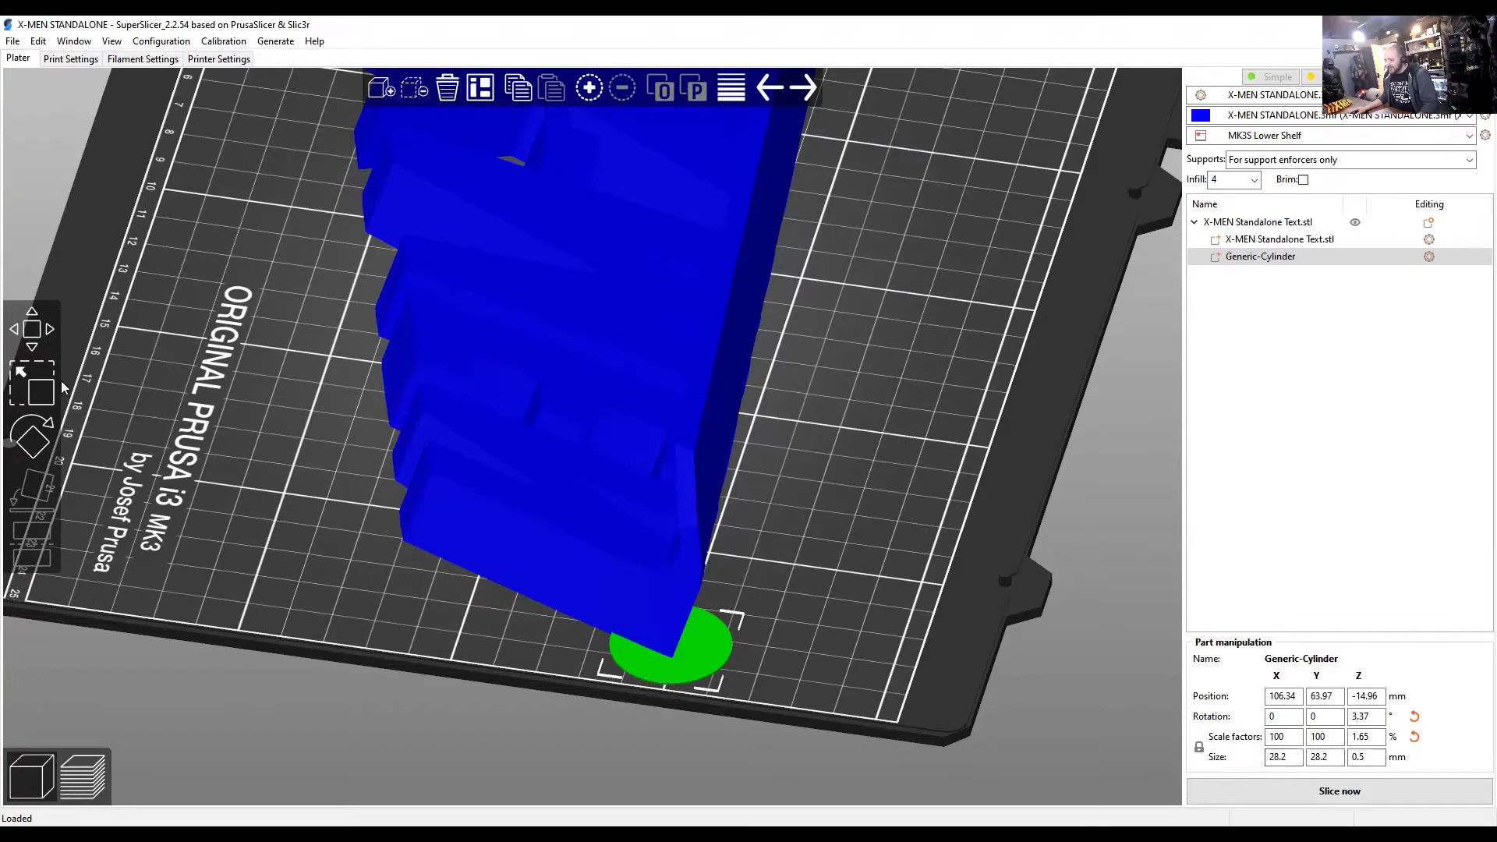
pyautogui.press('s')
pyautogui.moveTo(671, 627); pyautogui.dragTo(680, 649)
# Finish thinning the disc to 0.2 mm beneath the text's right tip.
pyautogui.moveTo(850, 612); pyautogui.dragTo(776, 535)
pyautogui.scroll(8, 806, 535)
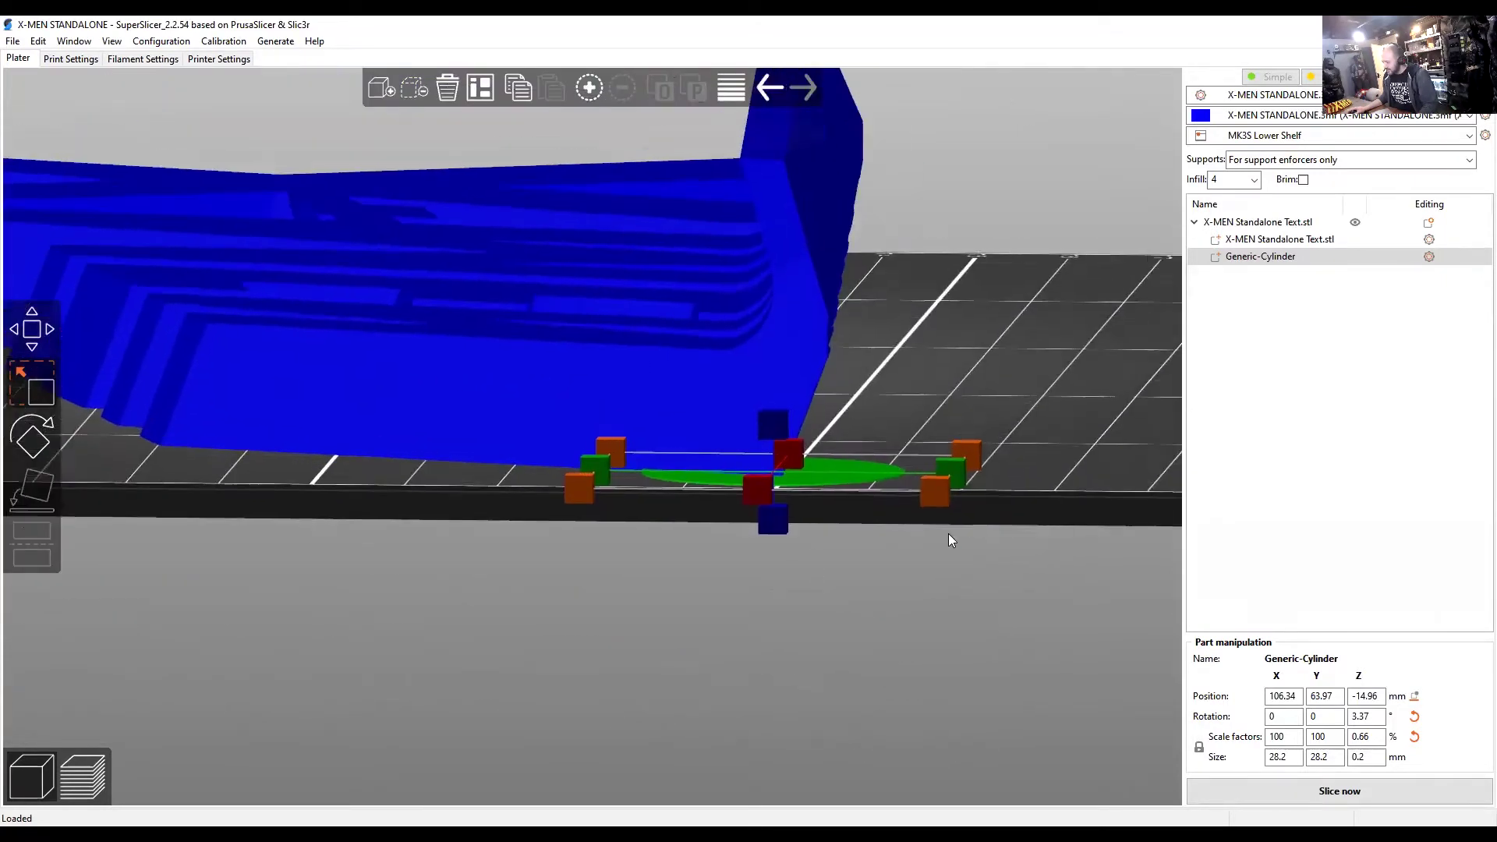
pyautogui.click(831, 541)
pyautogui.scroll(-3, 838, 541)
pyautogui.click(696, 611)
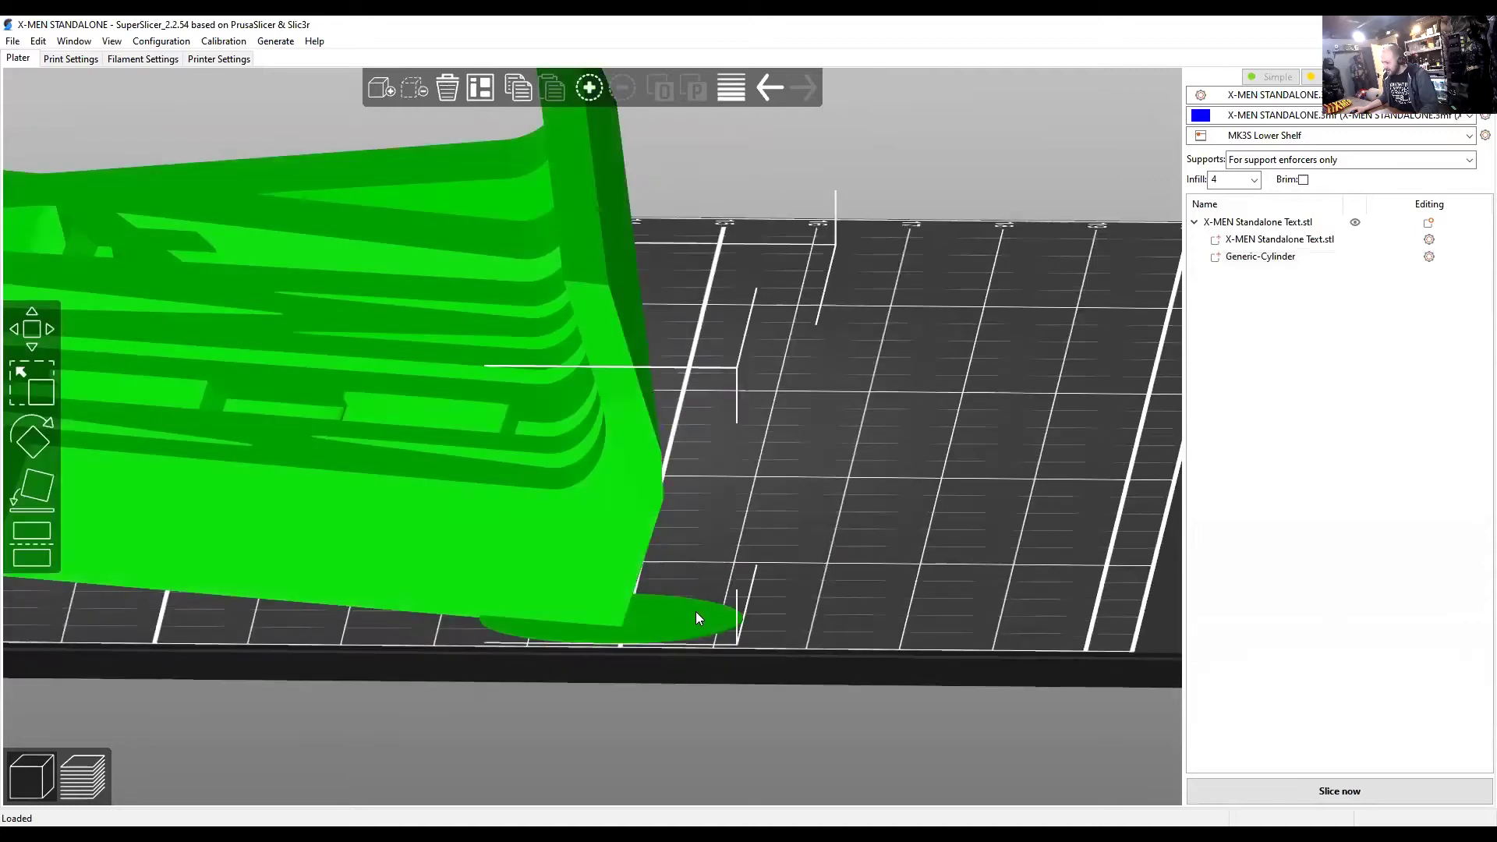
pyautogui.moveTo(851, 554); pyautogui.dragTo(889, 535, button='middle')
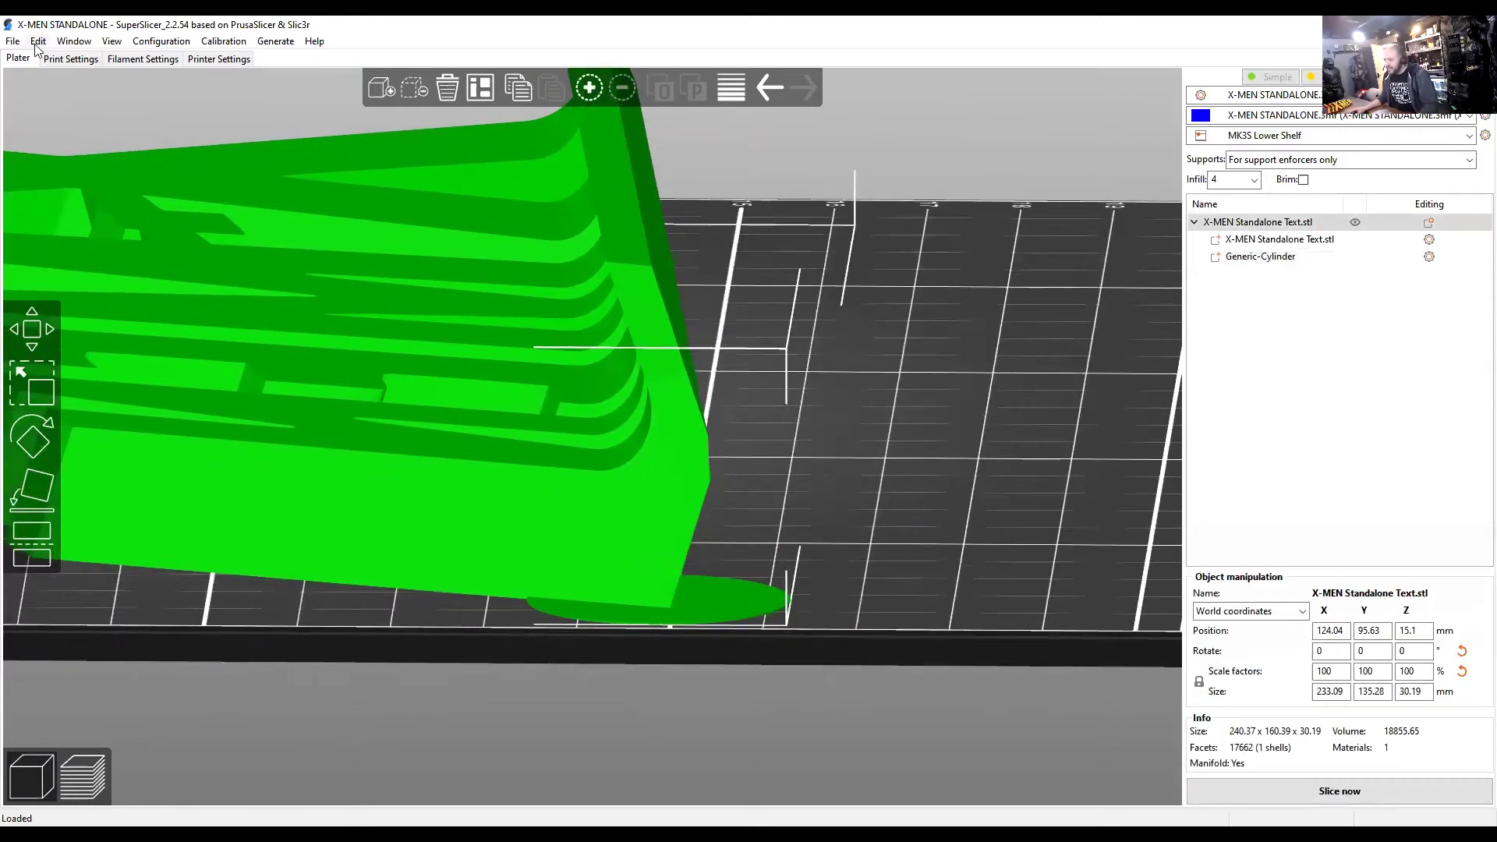
# Check Perimeters & Shell, leaving overlapping external perimeter on, and return to the plater.
pyautogui.click(56, 61)
pyautogui.click(49, 105)
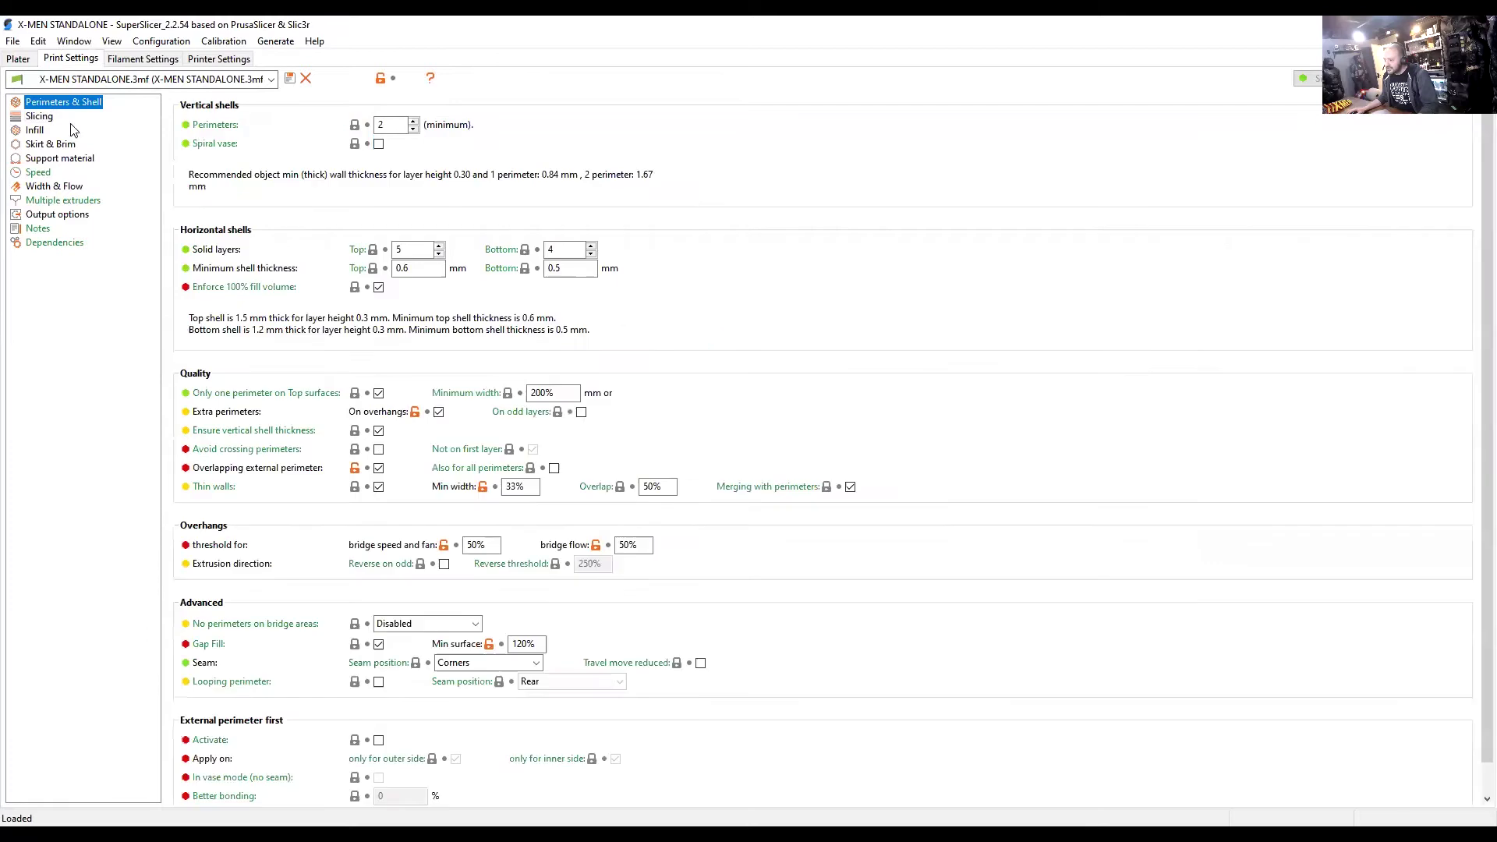
pyautogui.click(379, 467)
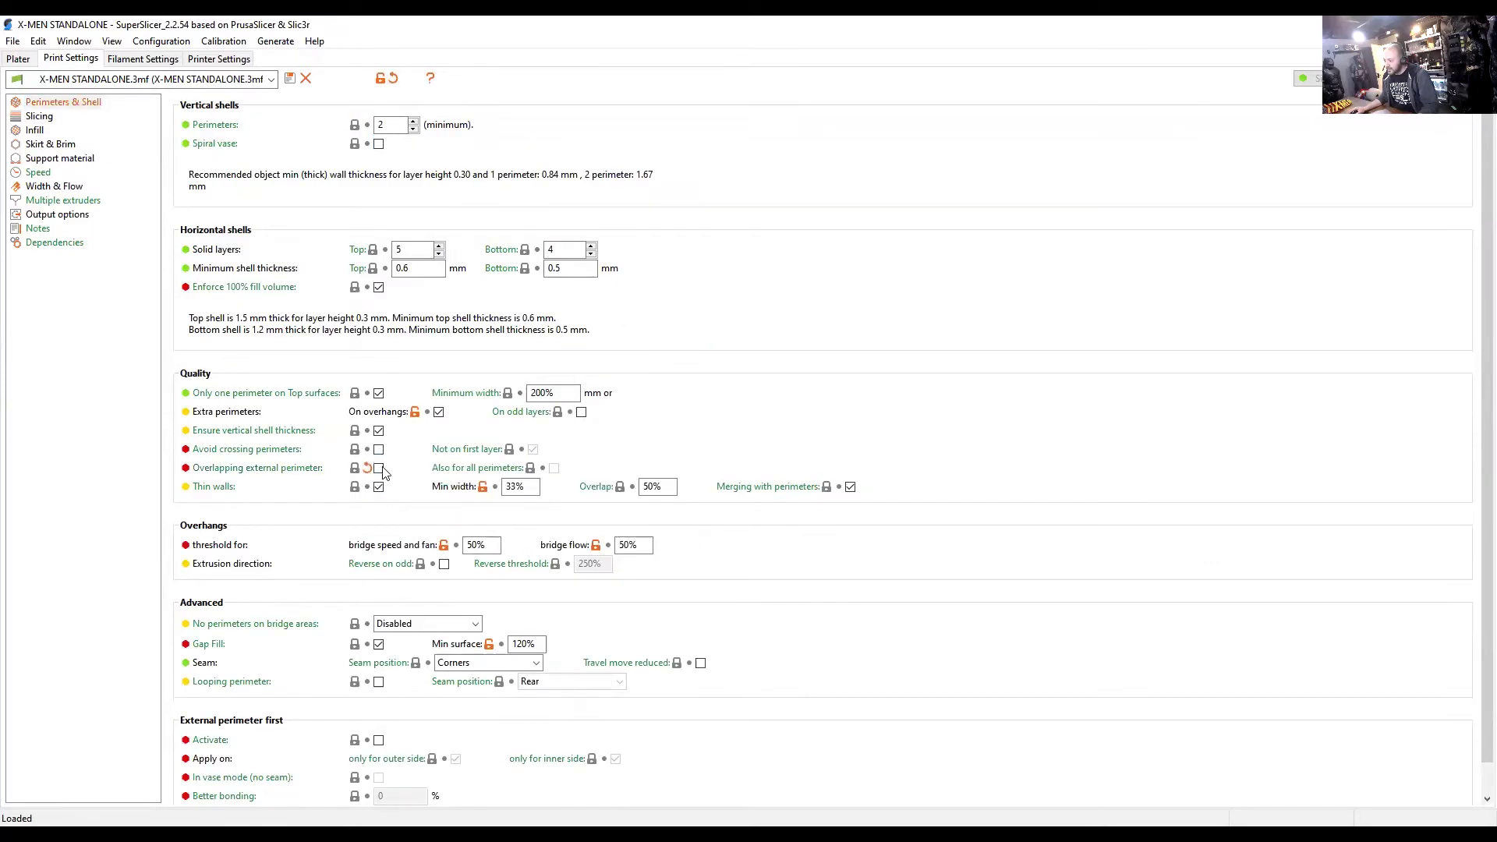
pyautogui.click(379, 467)
pyautogui.click(378, 468)
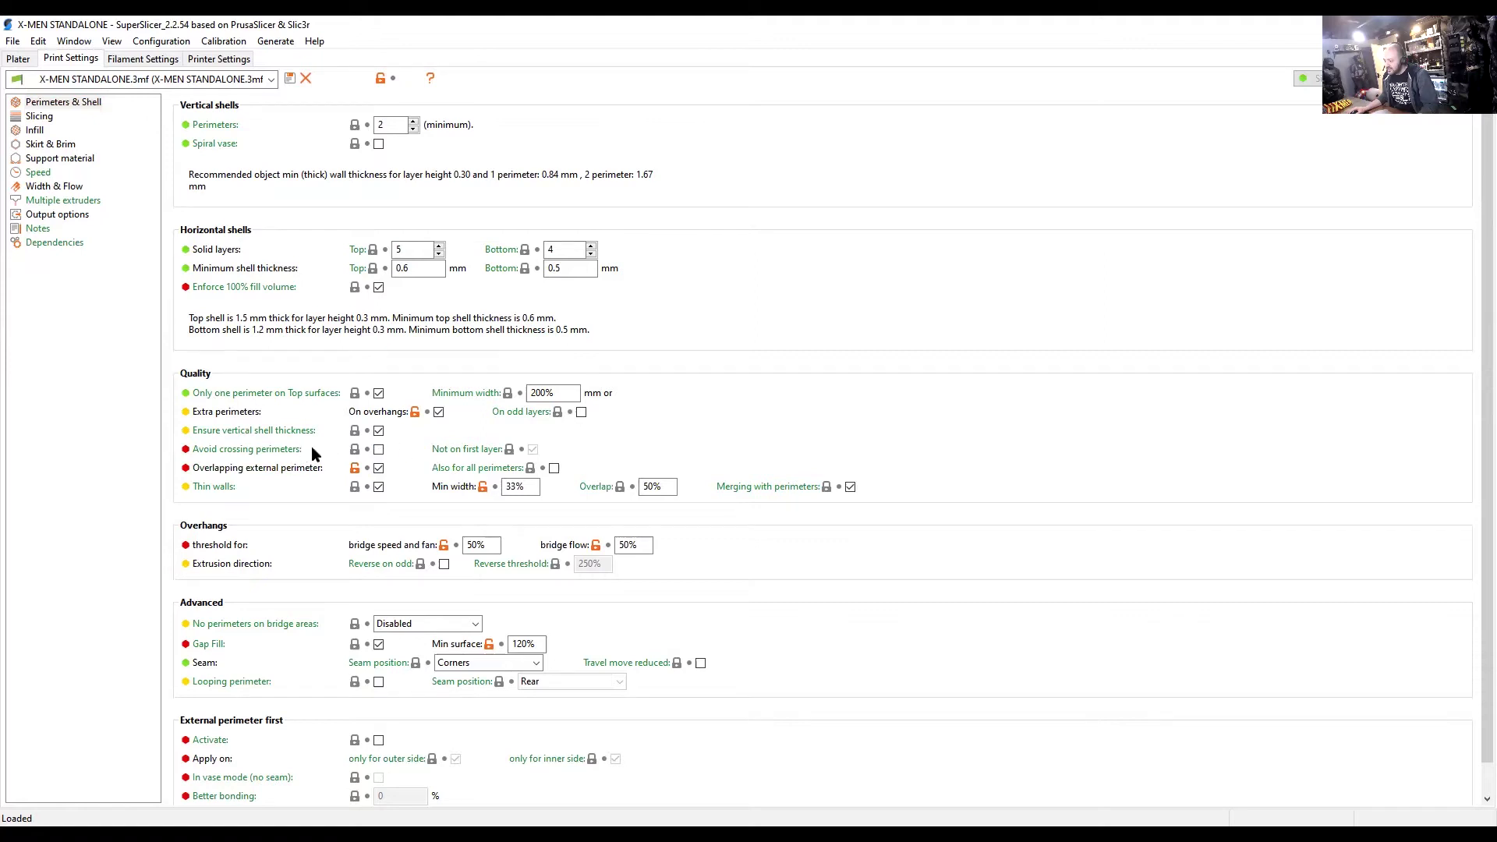
pyautogui.click(18, 59)
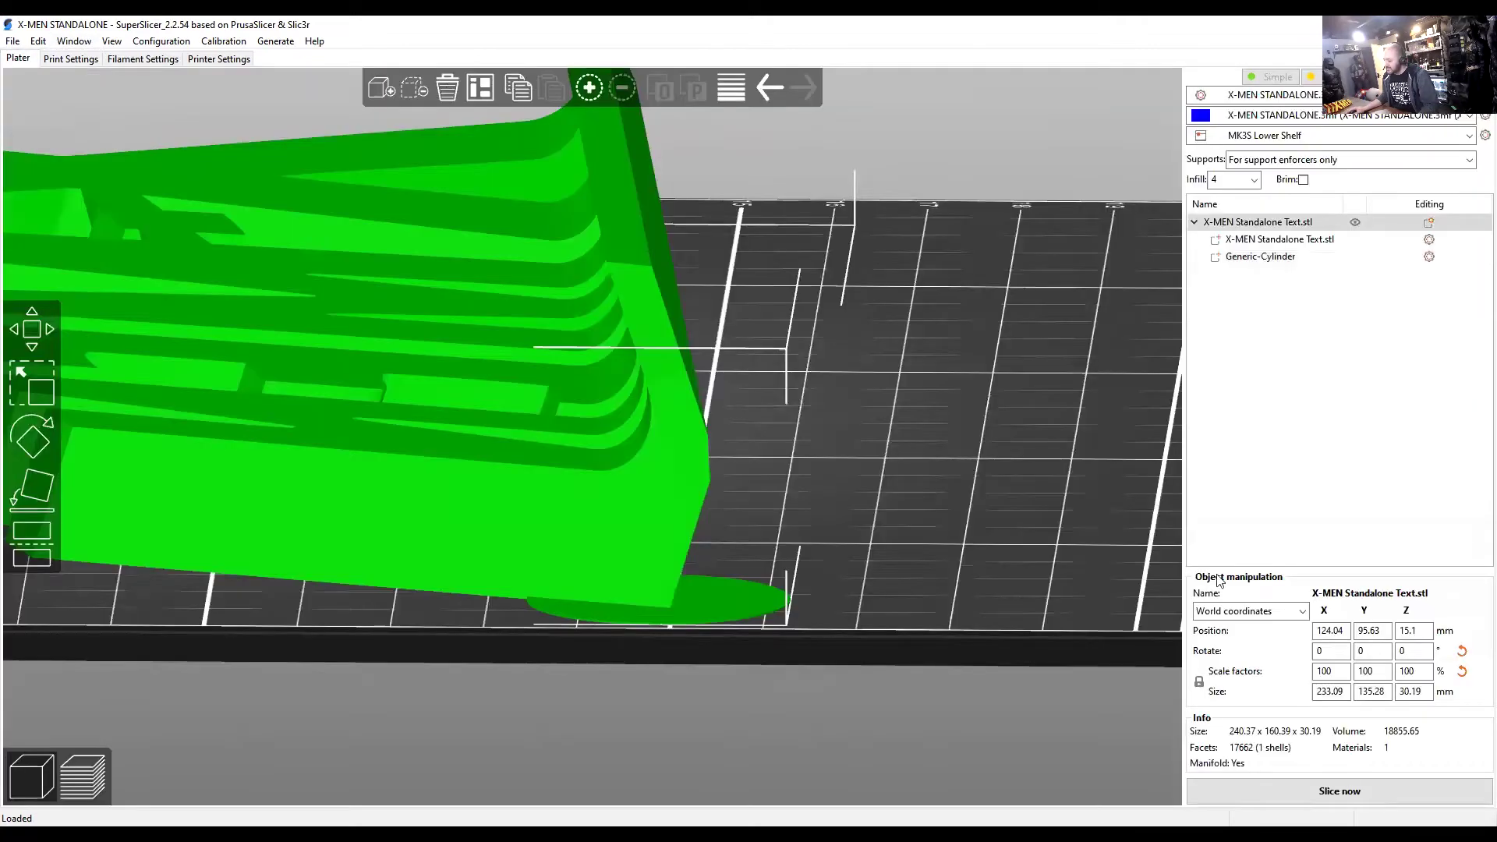
# Slice the model (6h 24m, 87.55 g) and orbit the preview to see the base from below.
pyautogui.click(1325, 791)
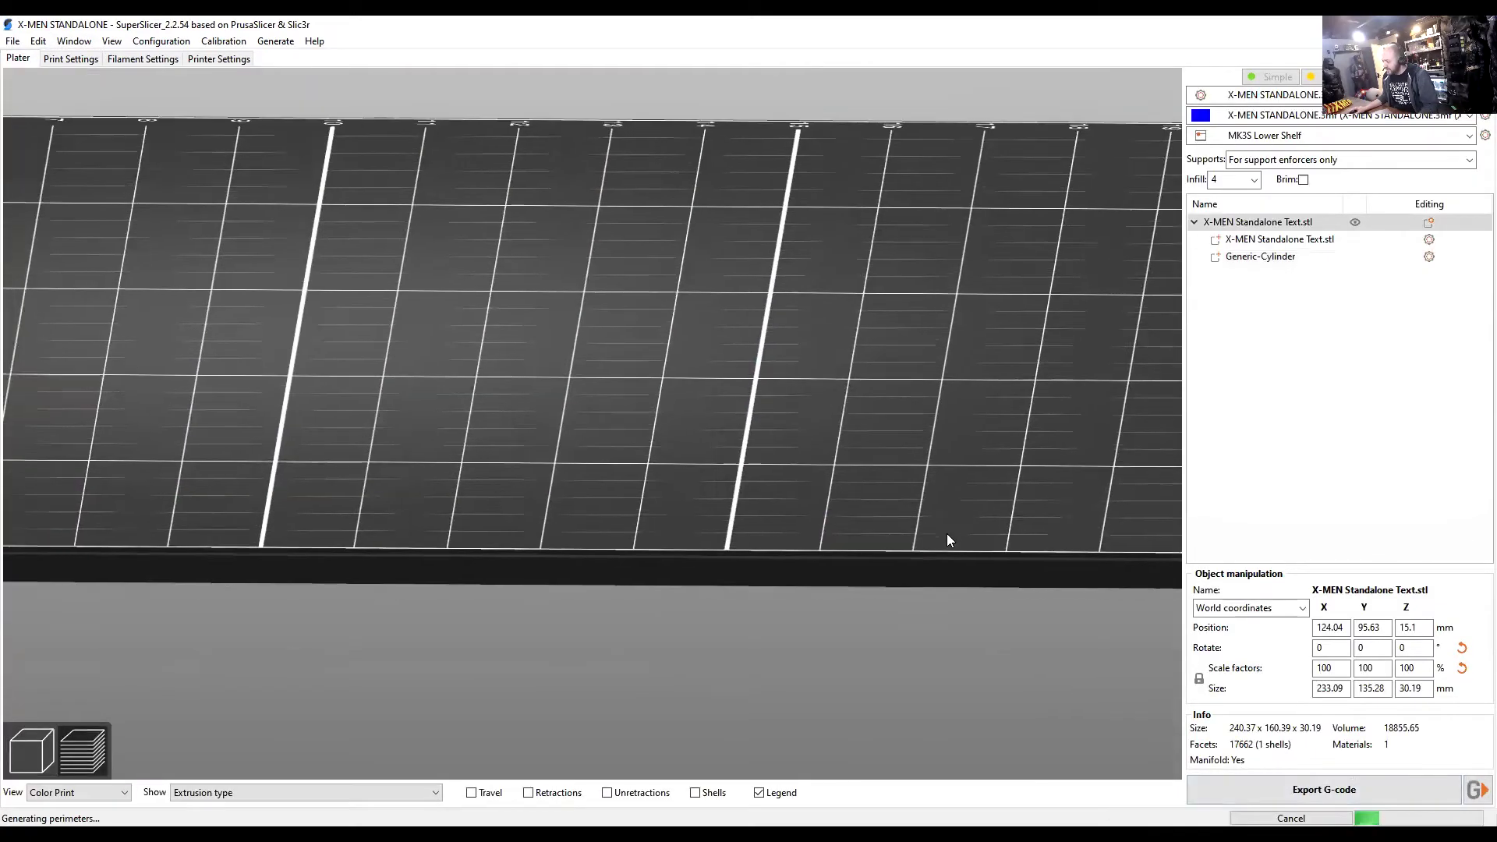
pyautogui.moveTo(948, 538); pyautogui.dragTo(946, 541)
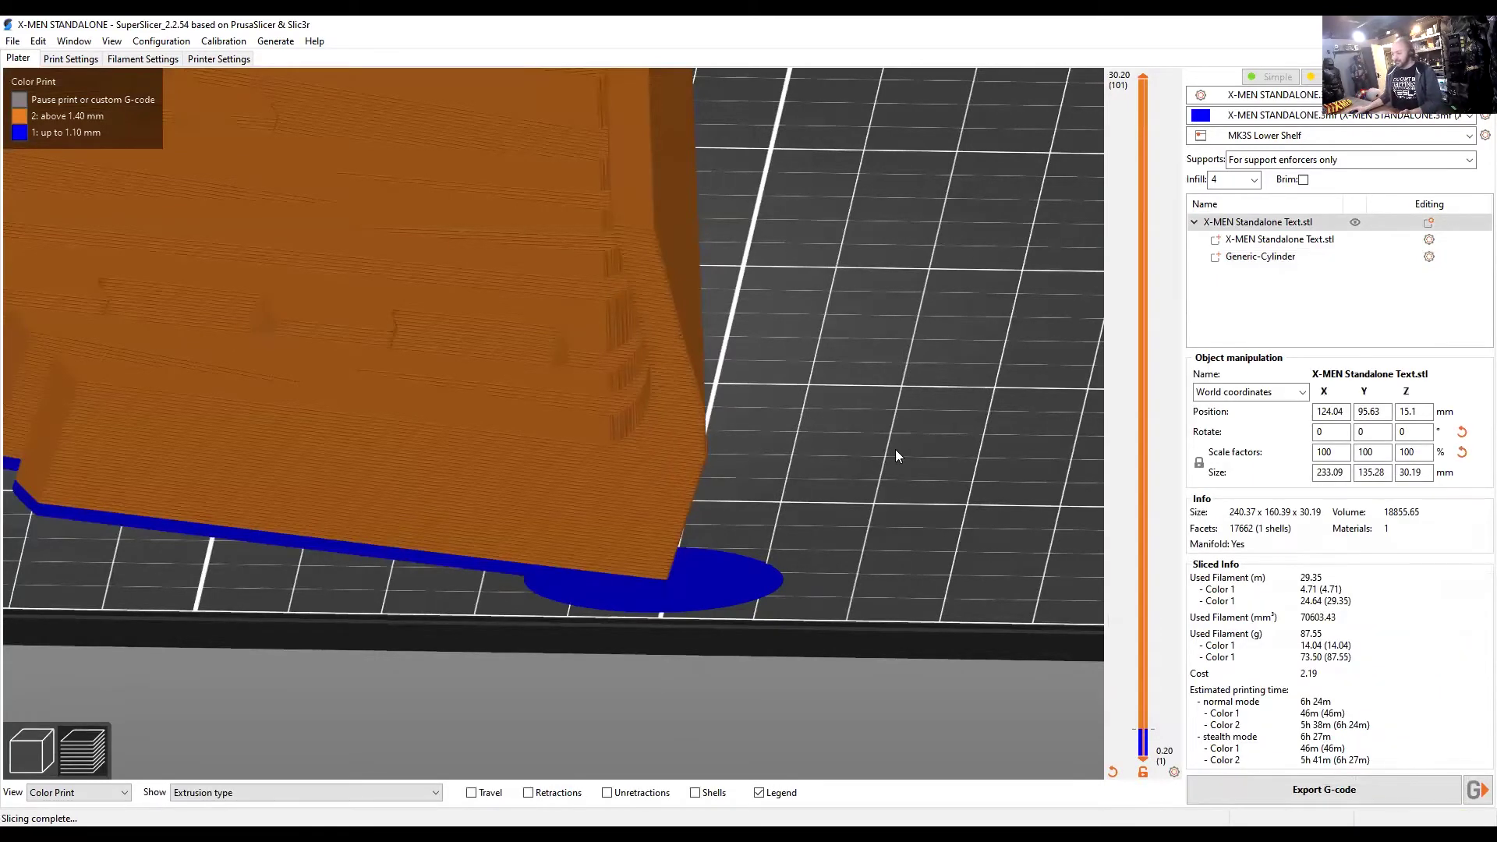
pyautogui.scroll(5, 893, 445)
pyautogui.scroll(-5, 891, 438)
pyautogui.scroll(2, 891, 441)
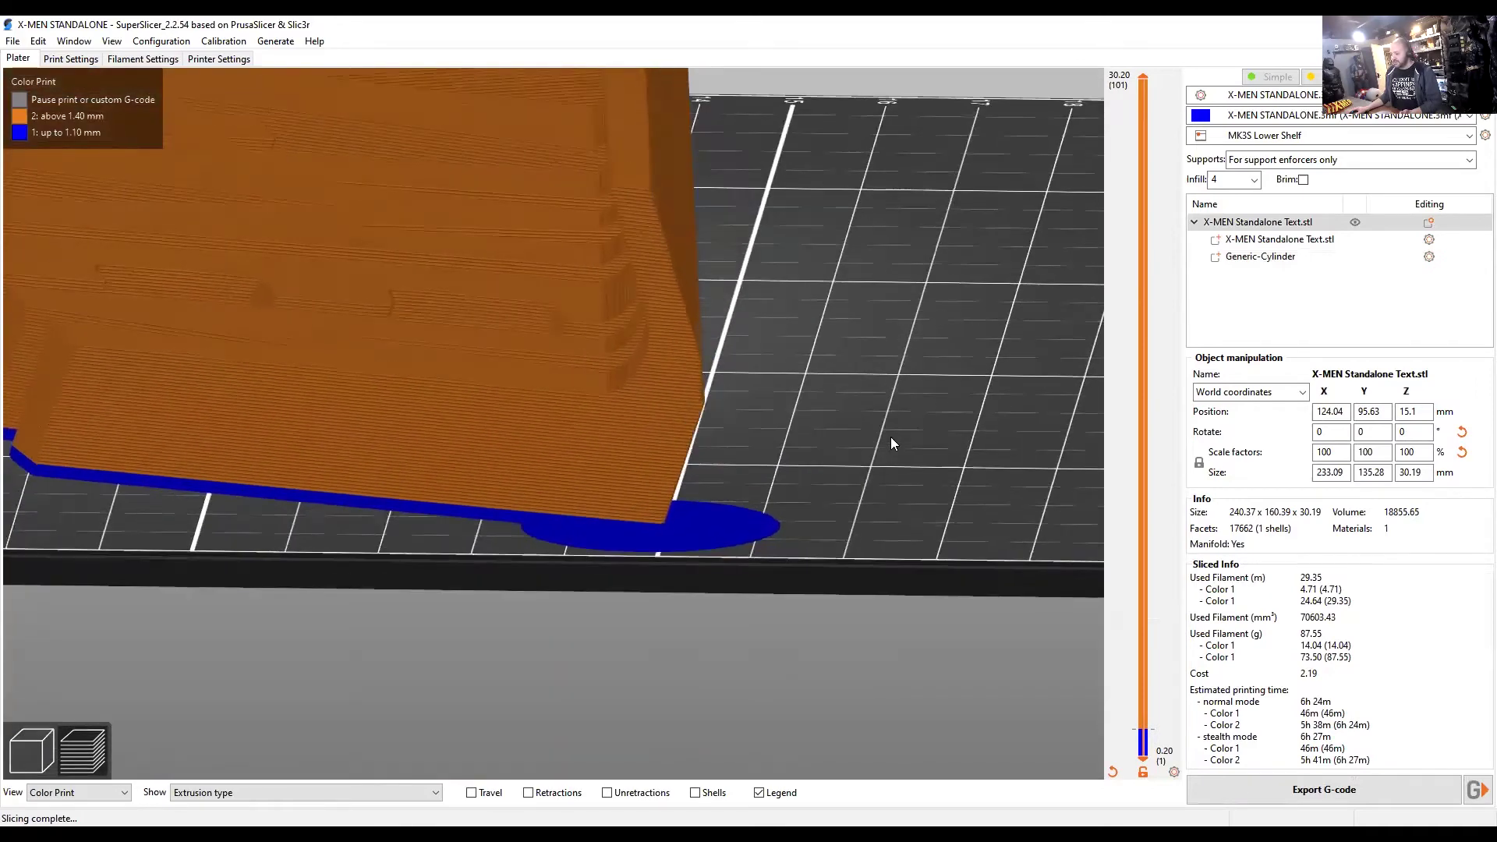
pyautogui.scroll(2, 835, 463)
pyautogui.moveTo(834, 455); pyautogui.dragTo(680, 400)
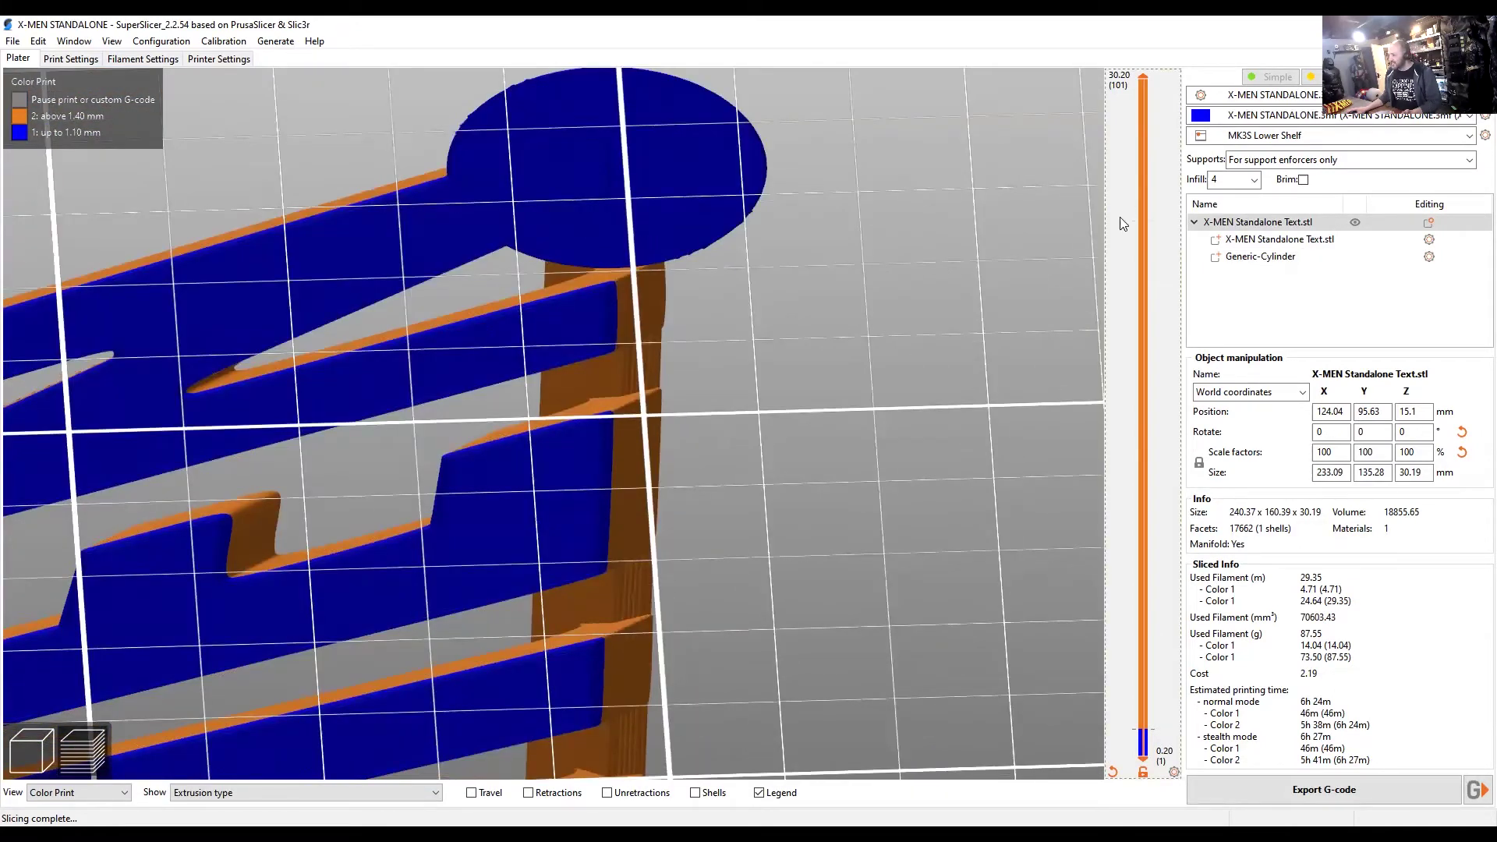
# Change the blue filament colour to bright green.
pyautogui.click(1201, 115)
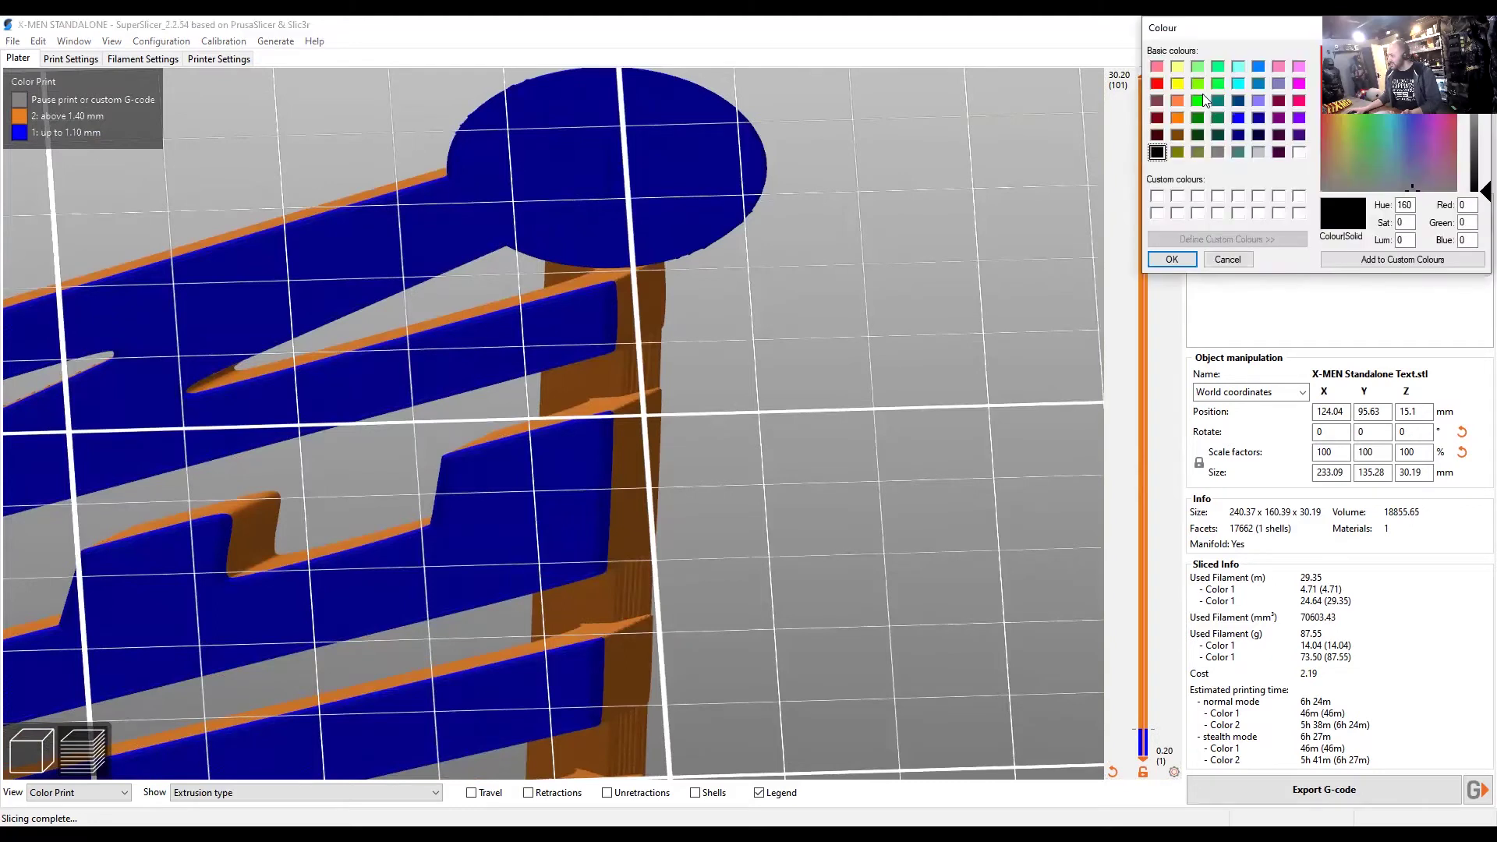
pyautogui.click(1199, 101)
pyautogui.click(1172, 259)
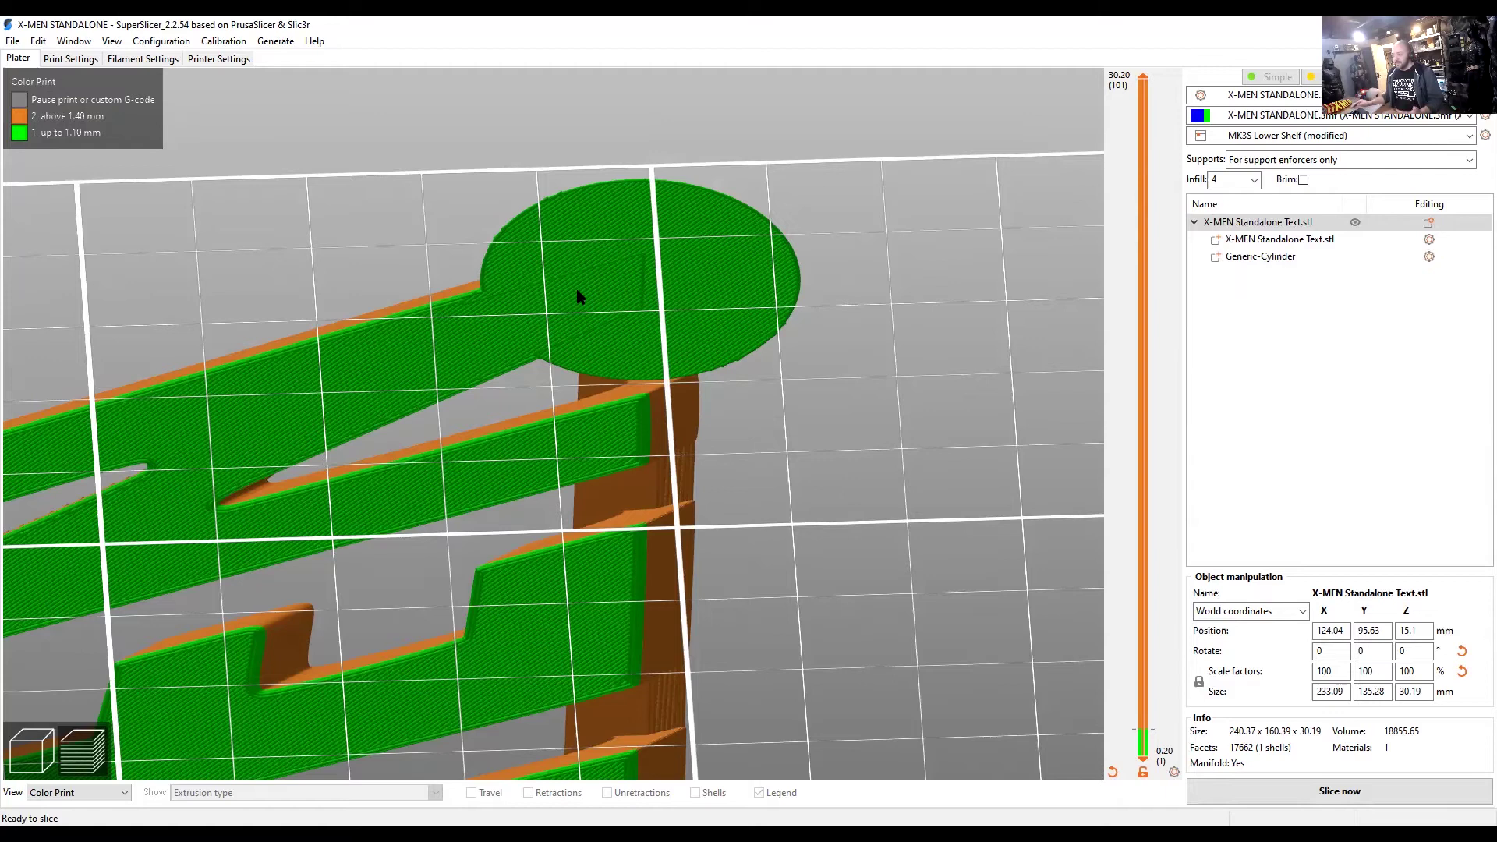
# Pan the preview up along the letters and go back to the 3D editing view.
pyautogui.scroll(-4, 759, 449)
pyautogui.moveTo(790, 501); pyautogui.dragTo(827, 337, button='middle')
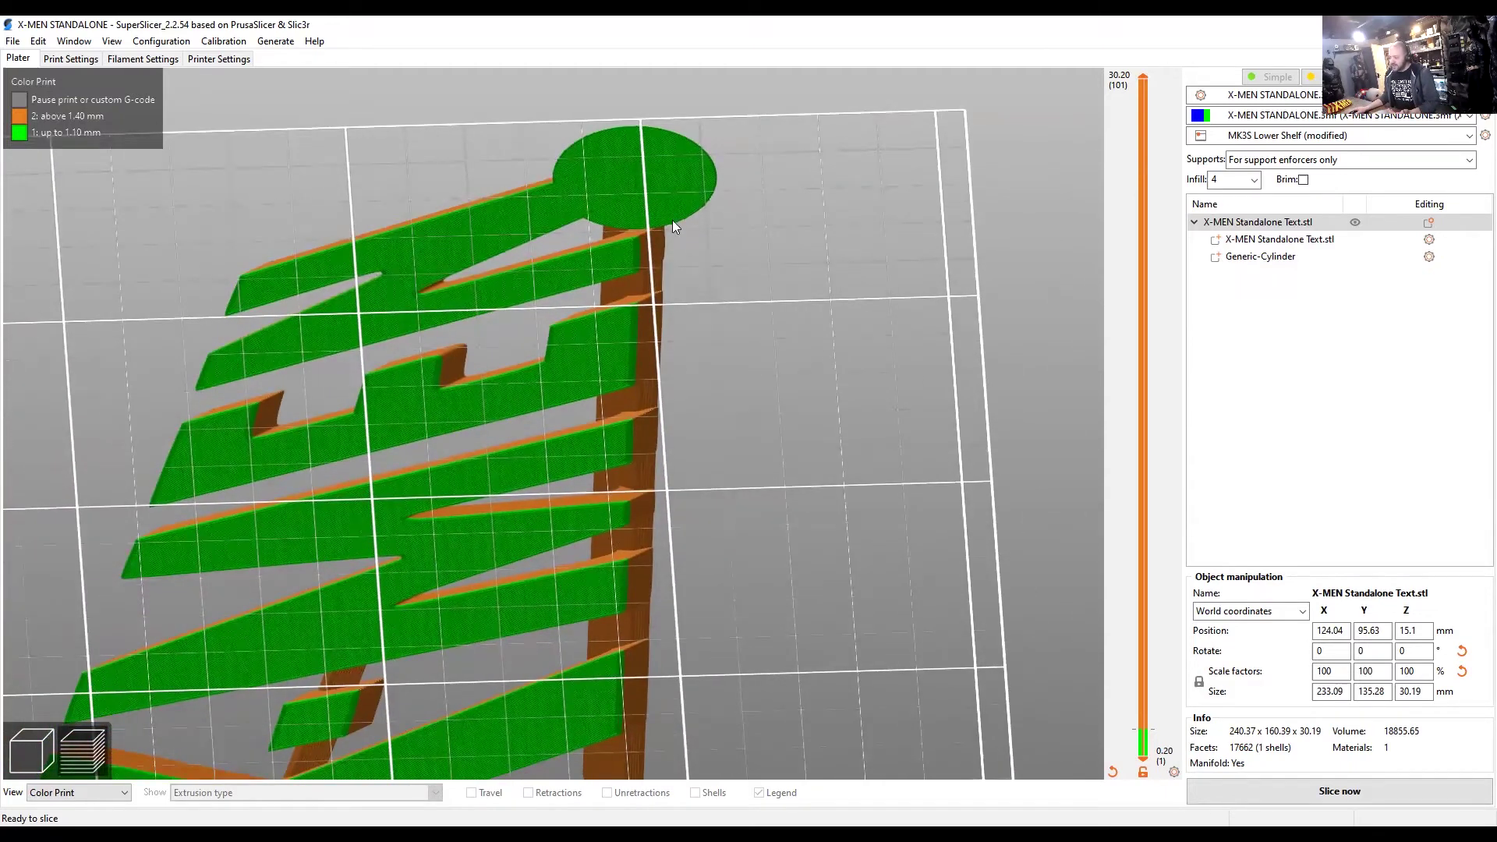
pyautogui.moveTo(696, 401); pyautogui.dragTo(682, 273, button='middle')
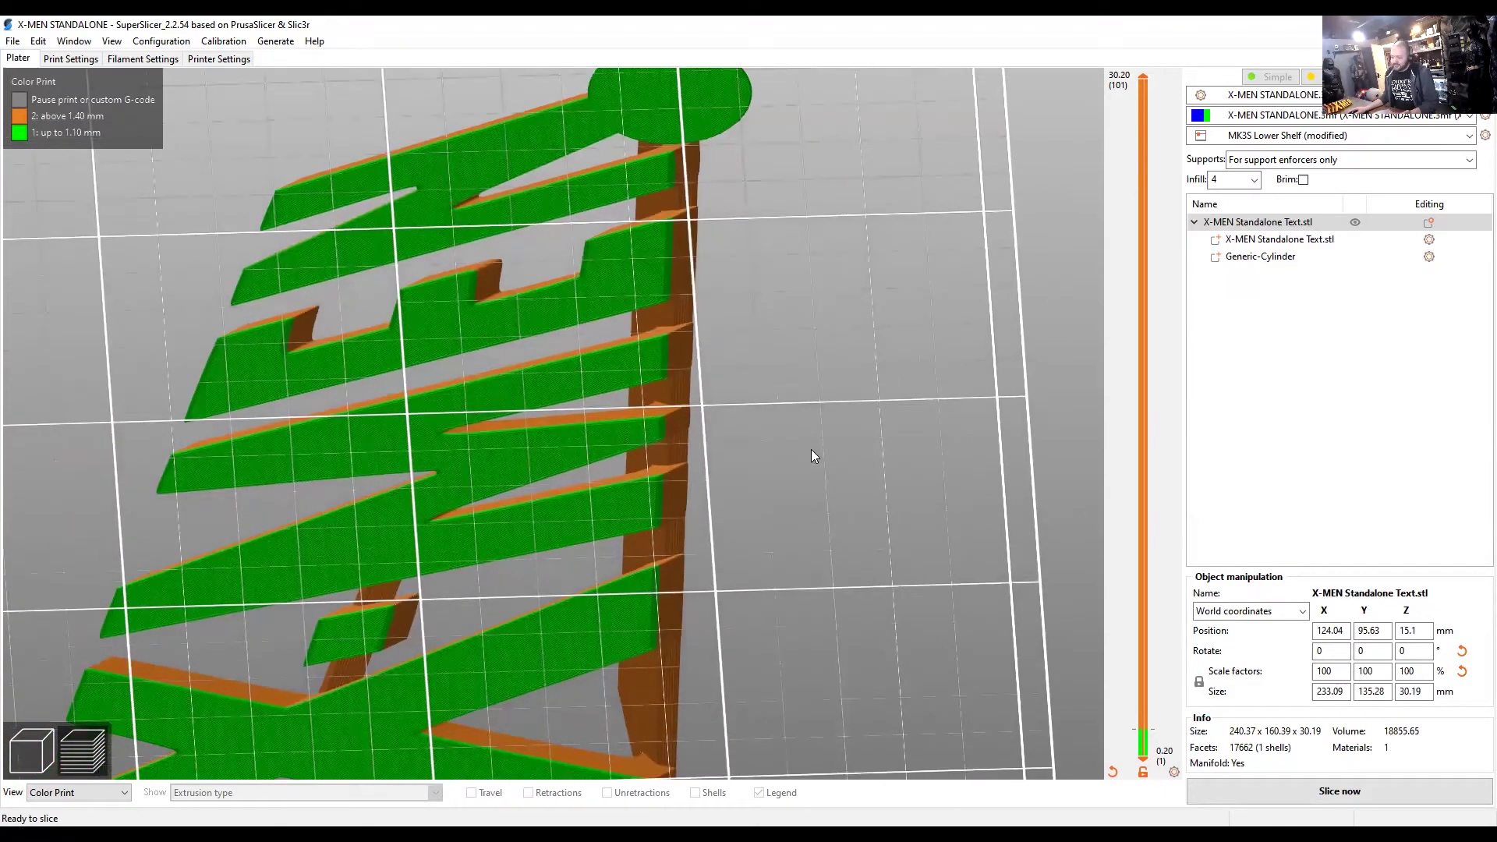
pyautogui.moveTo(812, 452); pyautogui.dragTo(765, 501, button='middle')
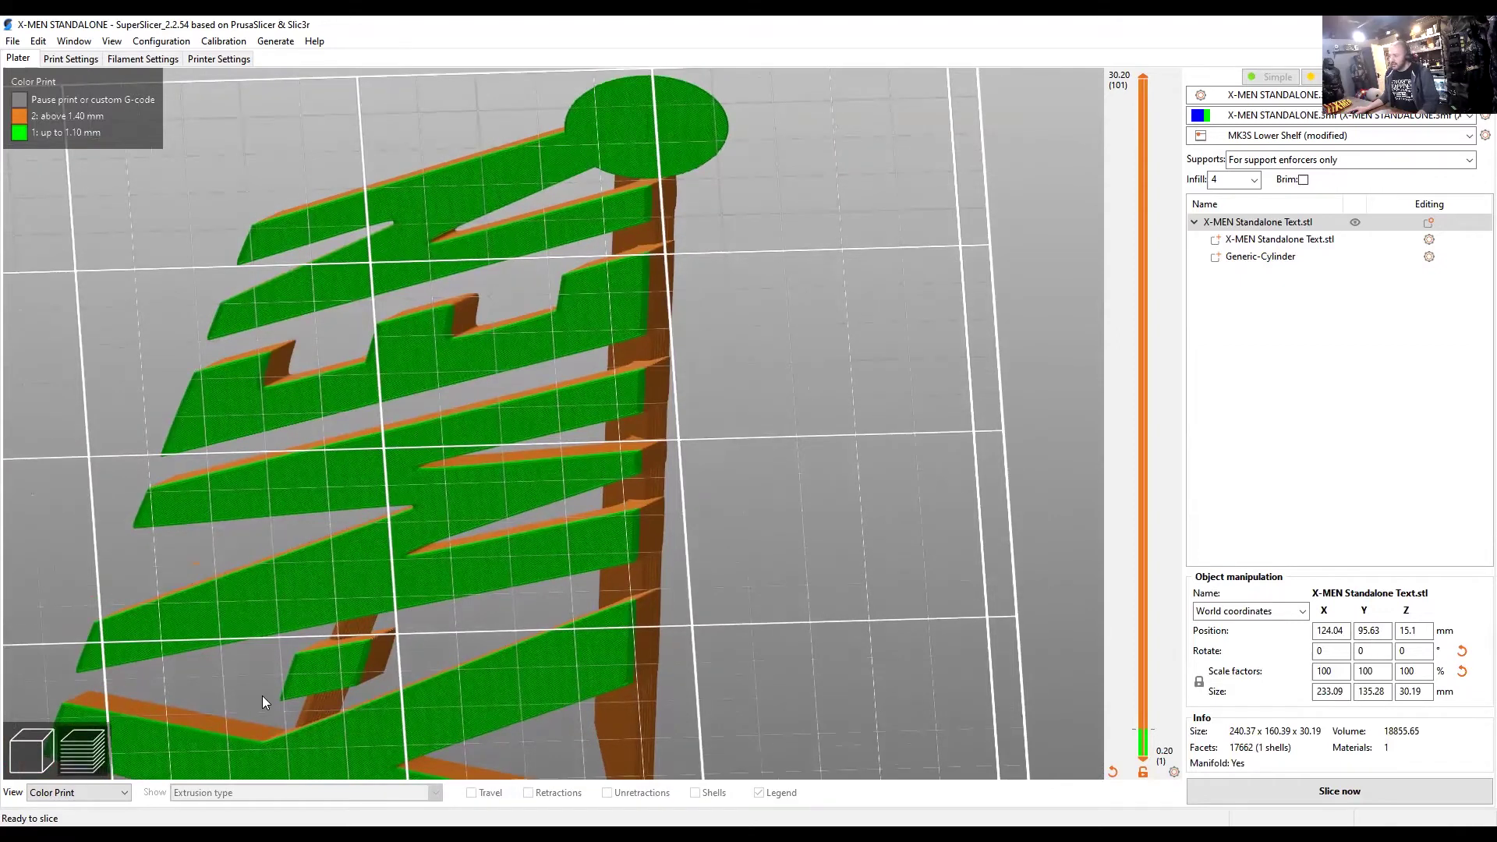
pyautogui.press('Tab')
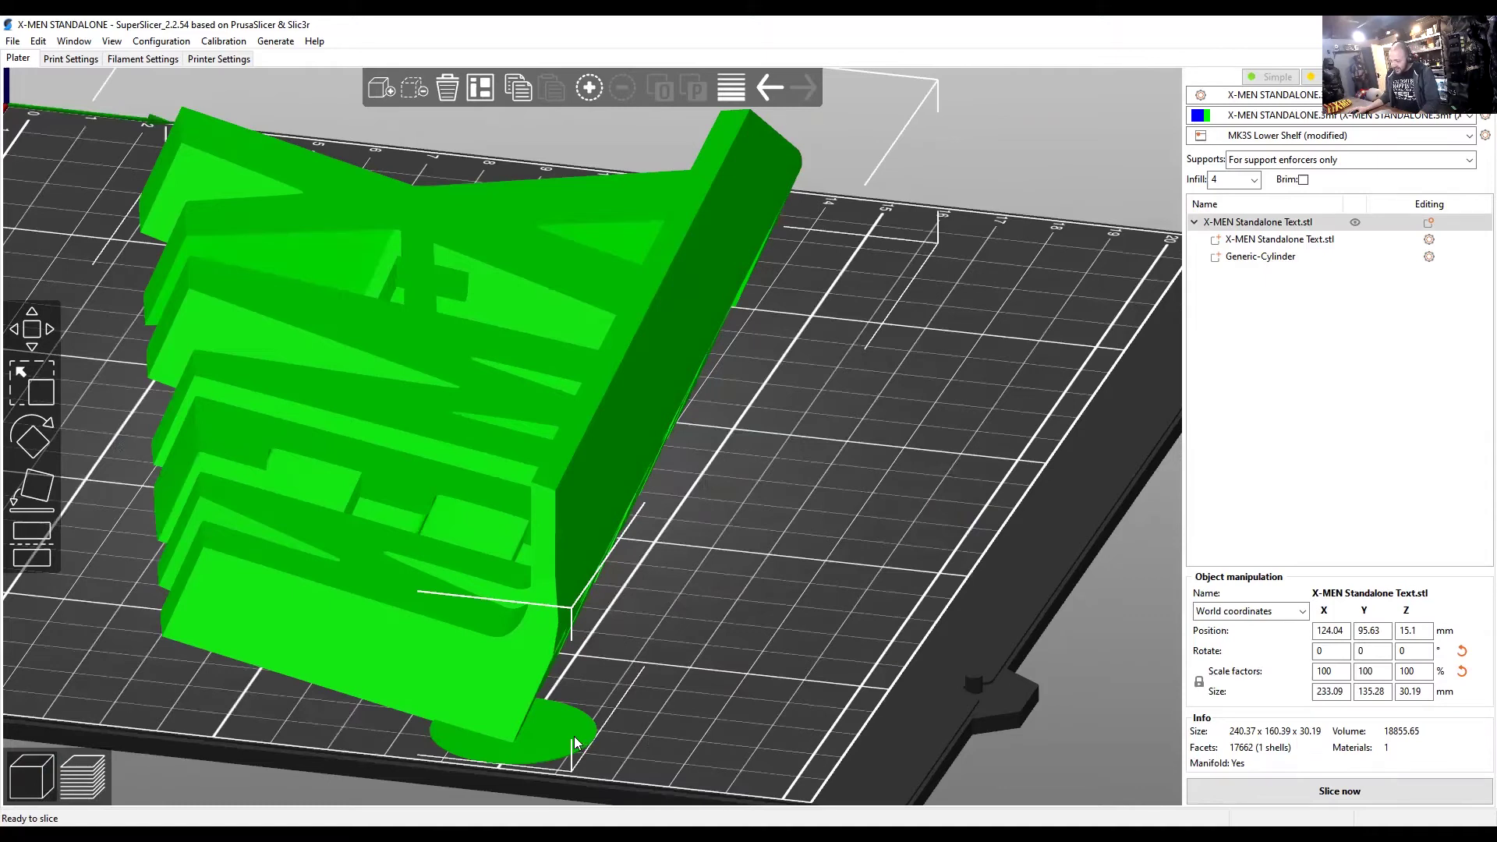
# Copy the Generic-Cylinder disc and place the copy under another corner at X 89.53, Y -6.02.
pyautogui.moveTo(546, 736); pyautogui.dragTo(741, 726)
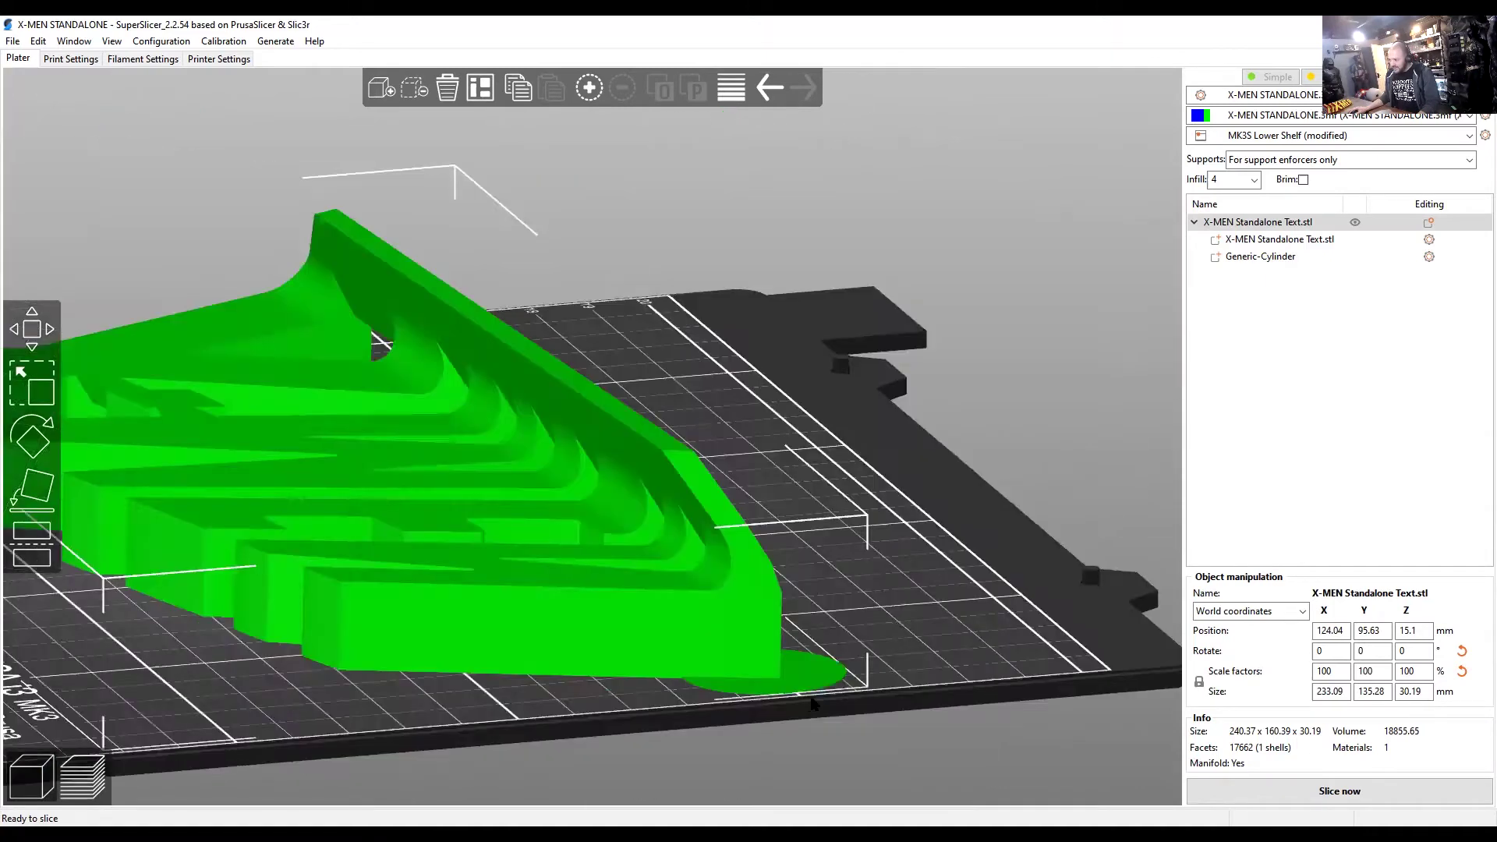
pyautogui.scroll(5, 815, 724)
pyautogui.moveTo(945, 708); pyautogui.dragTo(1018, 564, button='middle')
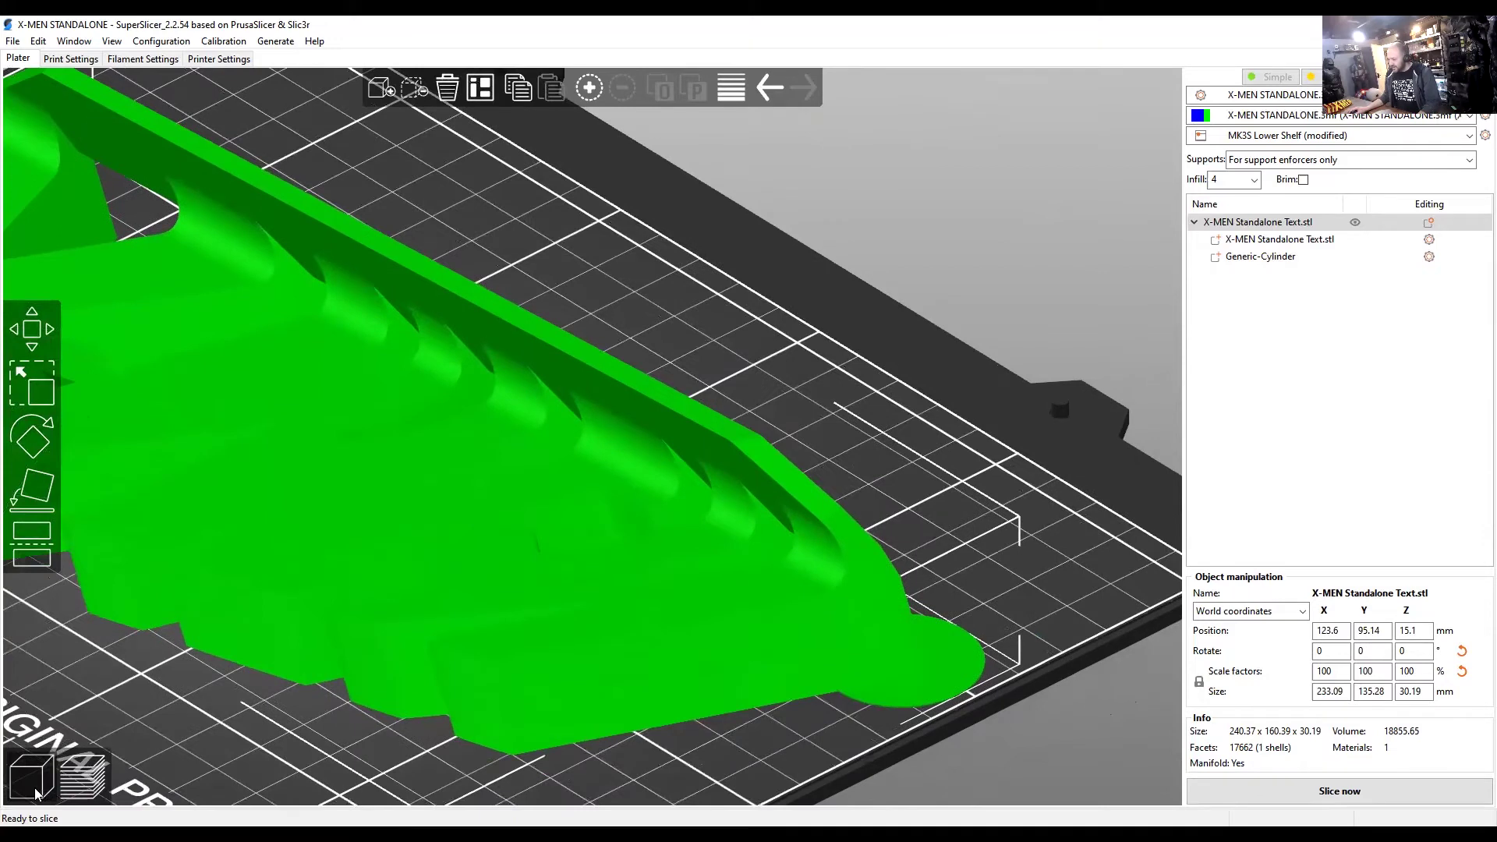
pyautogui.click(1269, 259)
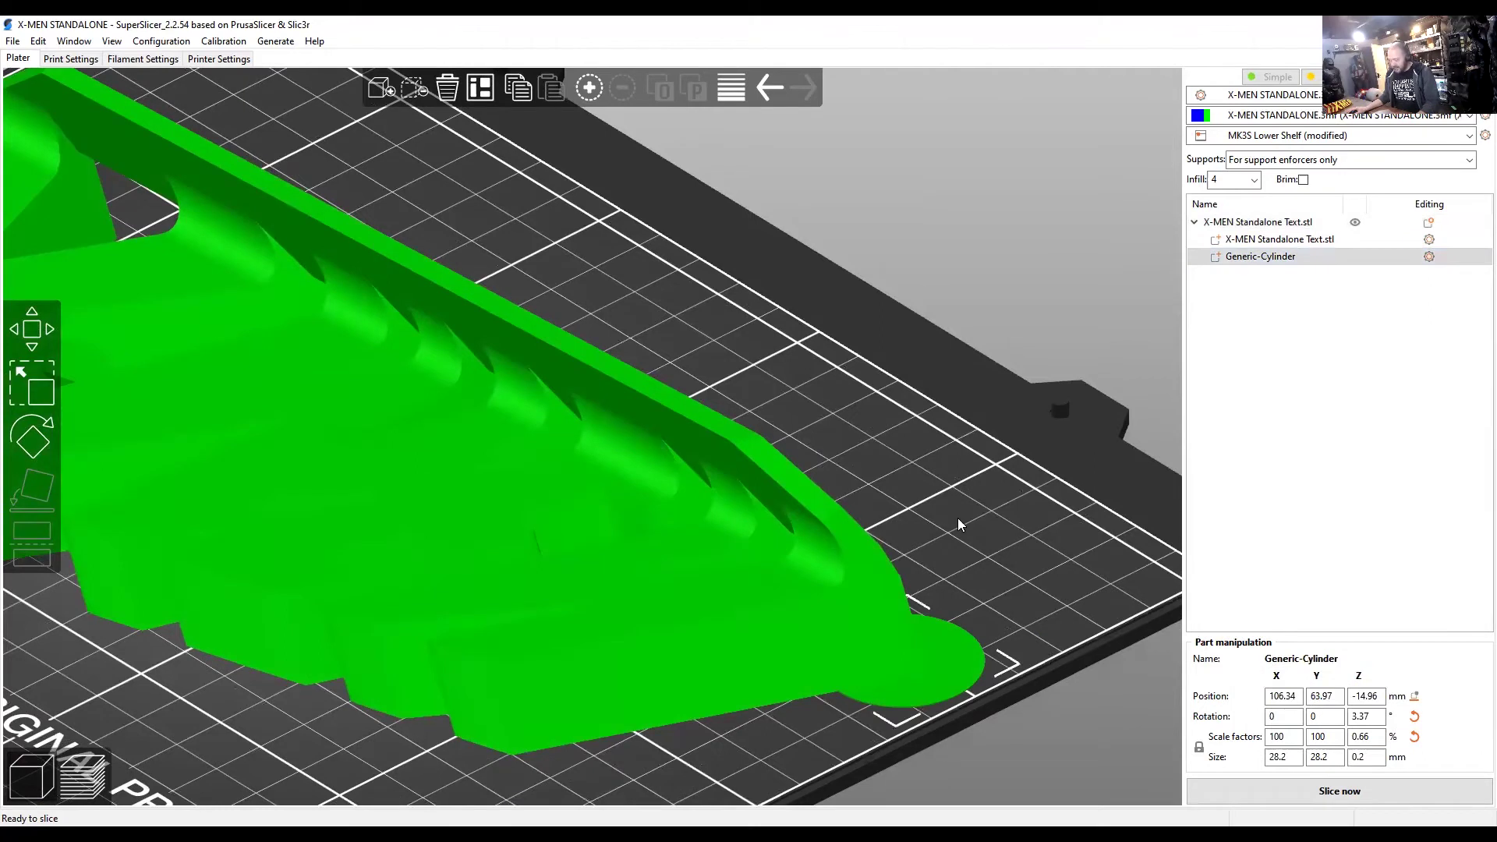
pyautogui.hotkey('ctrl', 'c')
pyautogui.hotkey('ctrl', 'v')
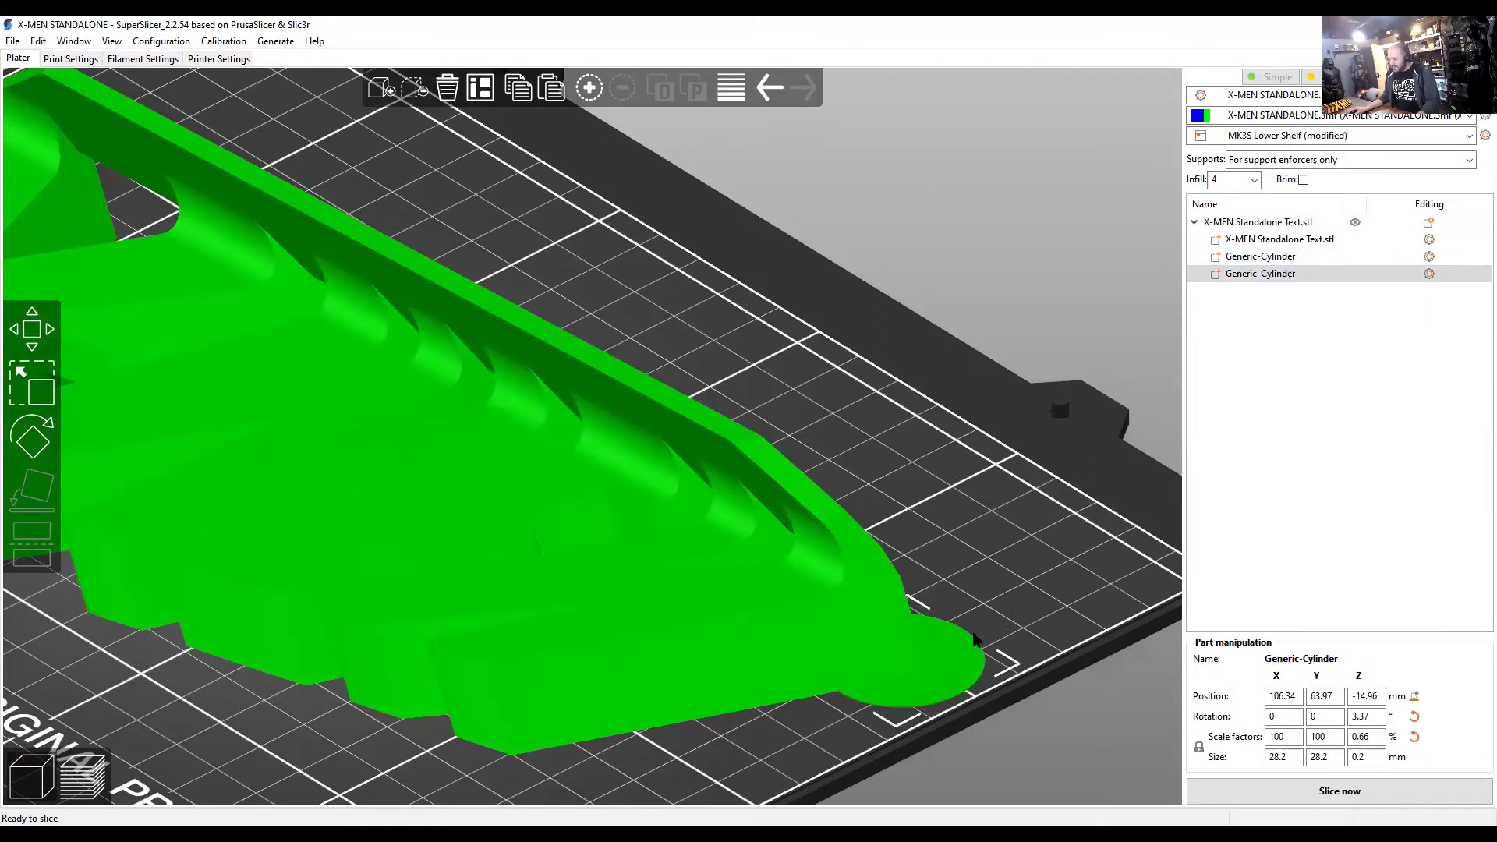
pyautogui.moveTo(928, 659); pyautogui.dragTo(599, 755)
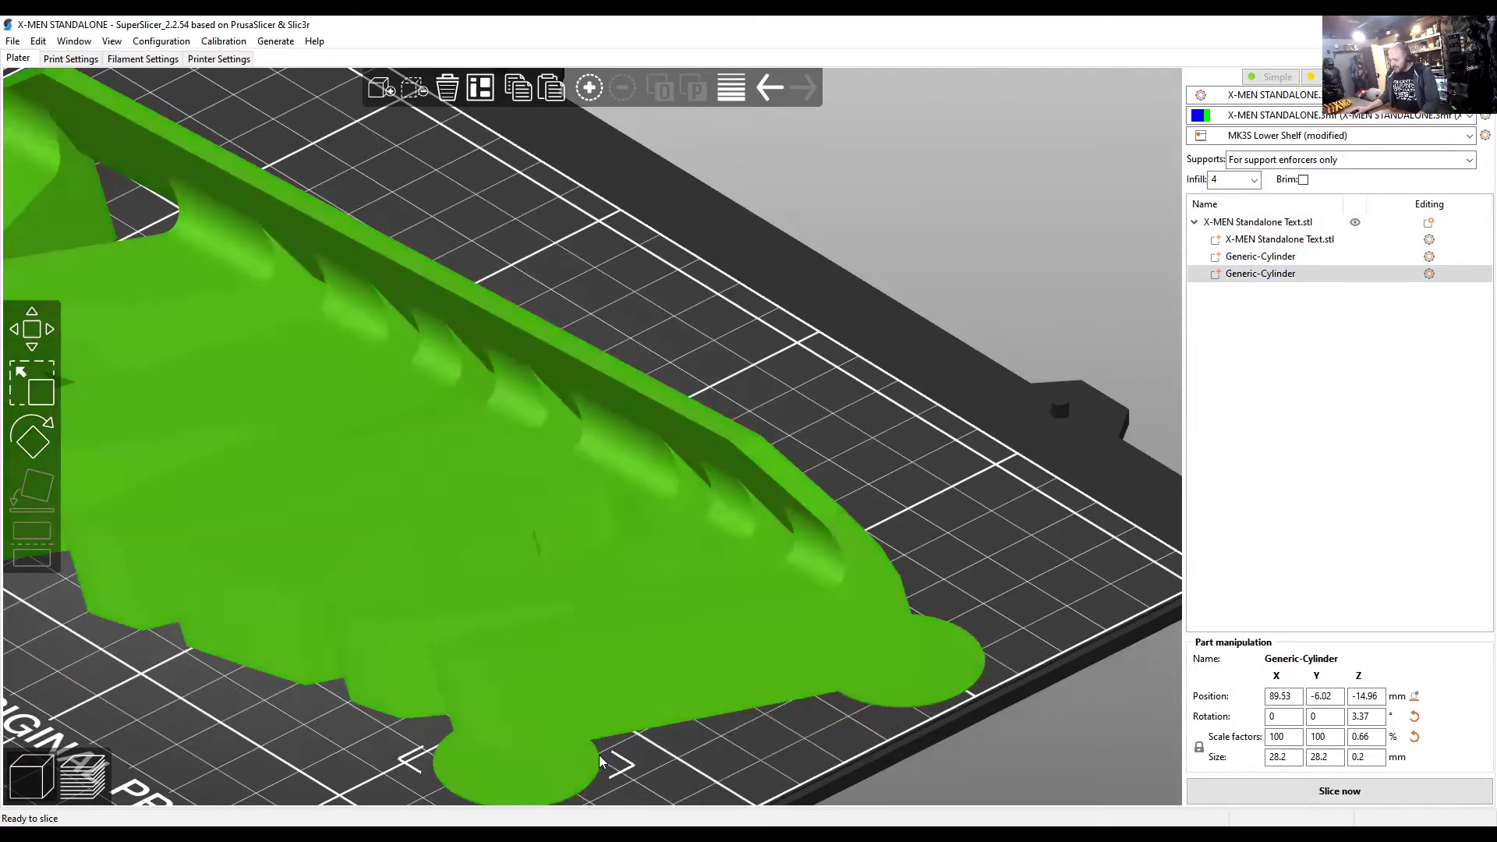
pyautogui.moveTo(599, 755); pyautogui.dragTo(702, 676, button='right')
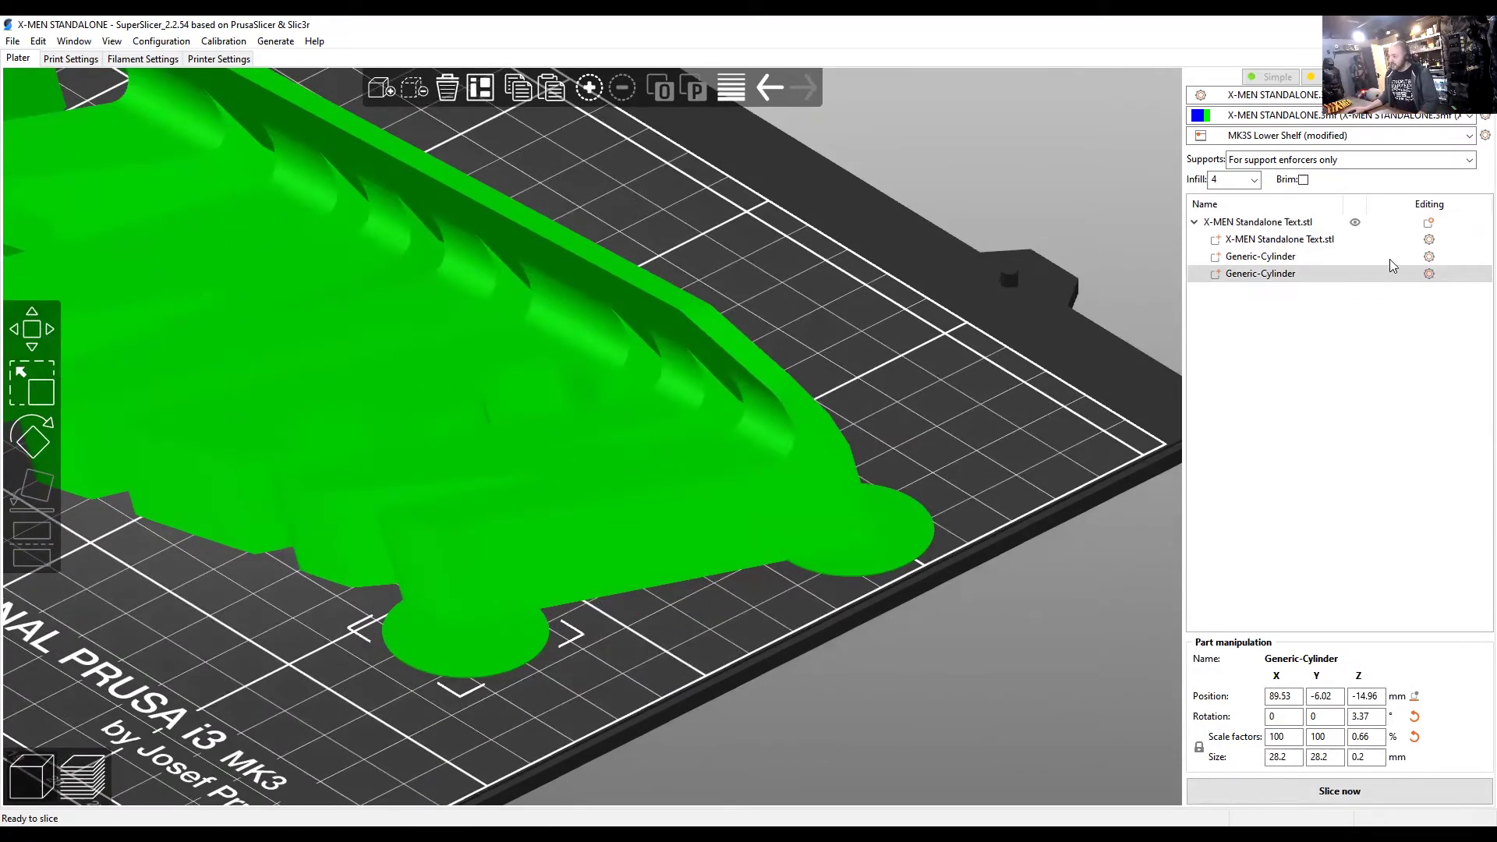
# Delete both Generic-Cylinder discs, leaving only X-MEN Standalone Text.stl on the bed.
pyautogui.click(1428, 257)
pyautogui.click(1430, 258)
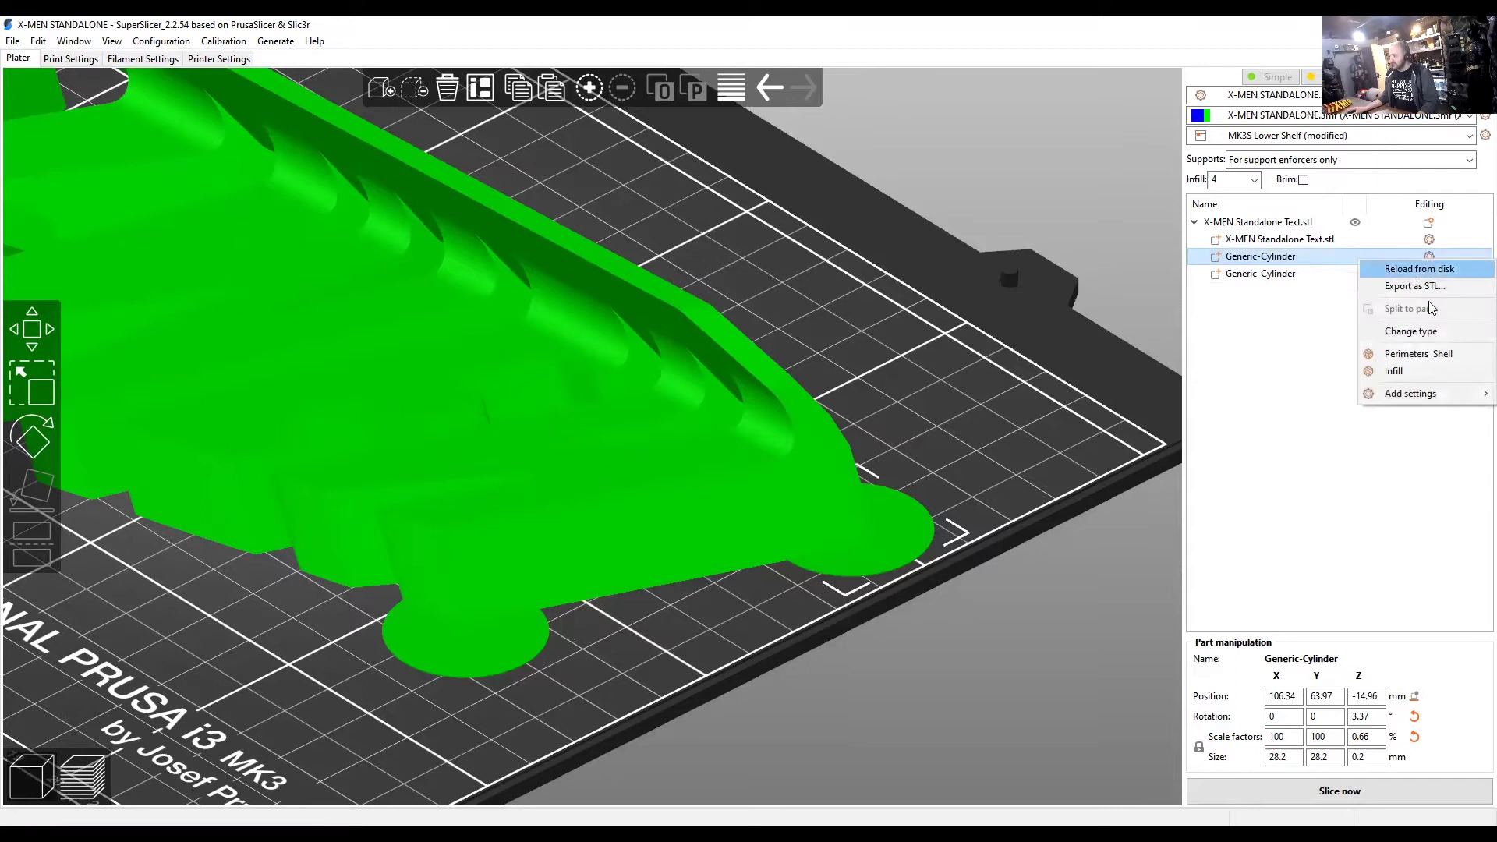
pyautogui.click(1286, 323)
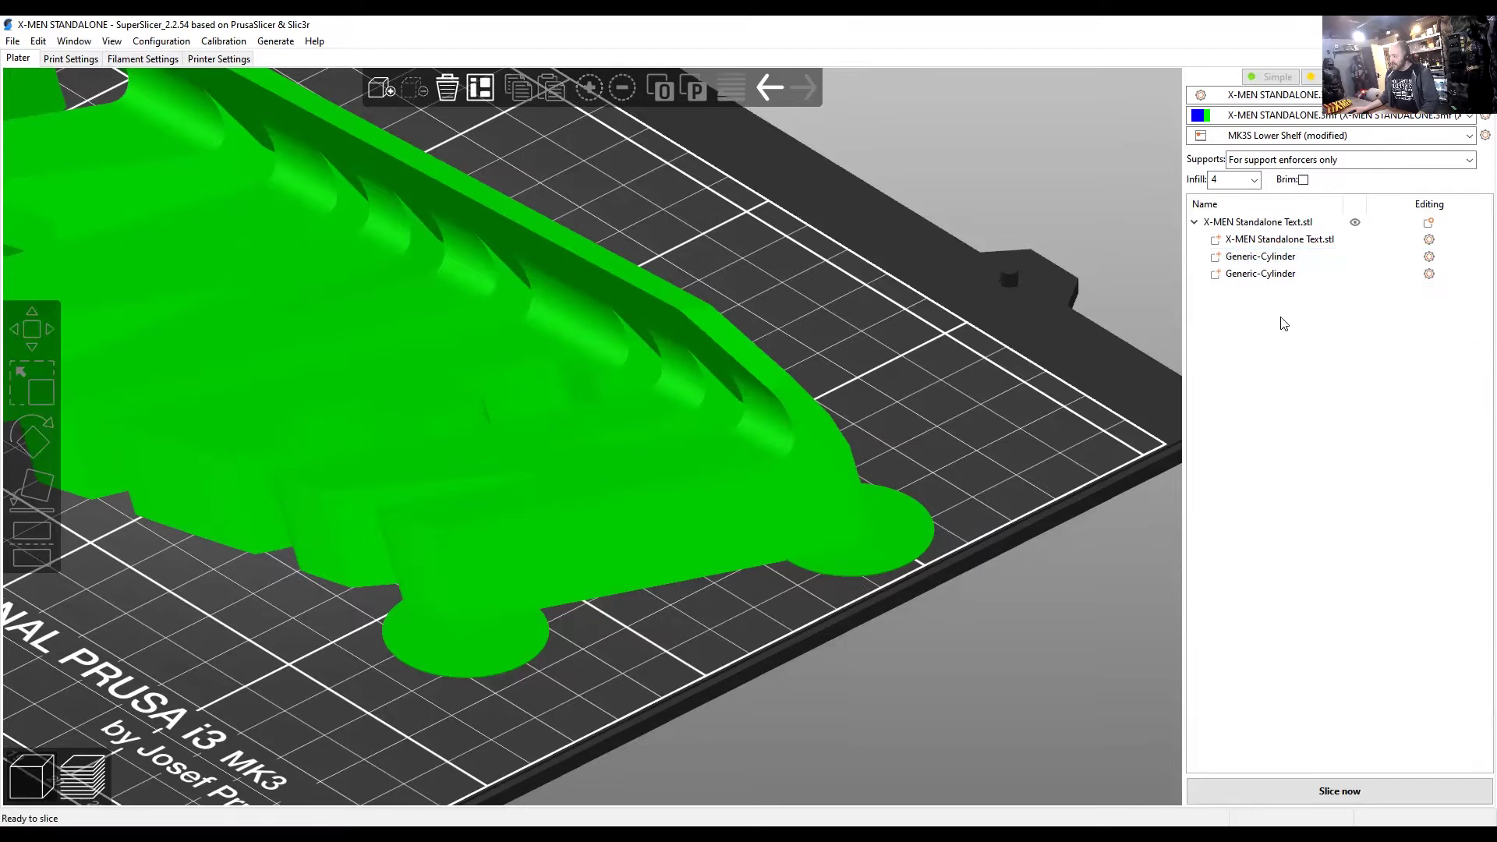
pyautogui.press('Delete')
pyautogui.click(1269, 257)
pyautogui.press('Delete')
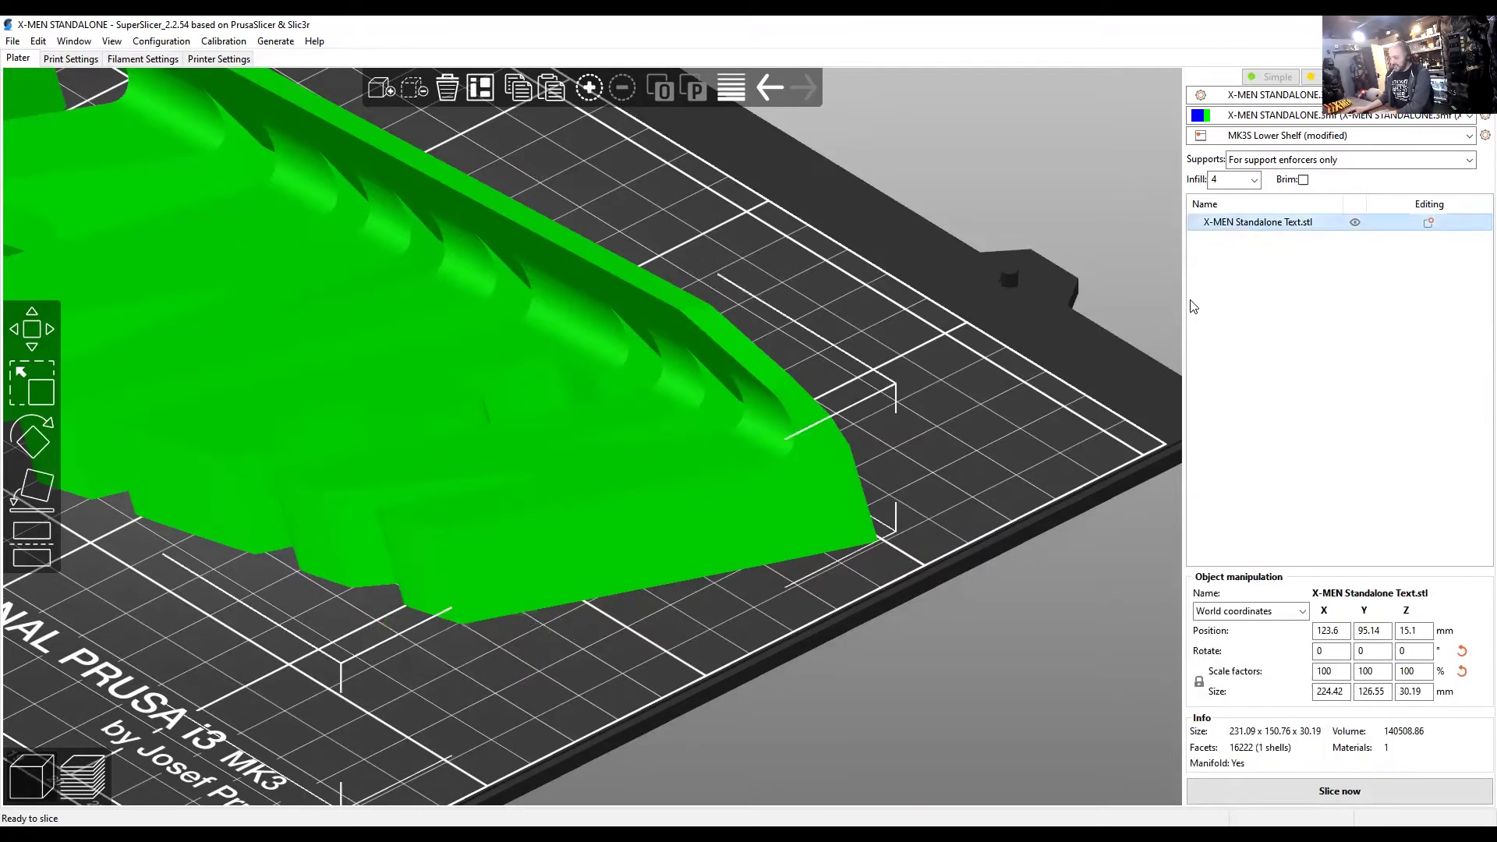
pyautogui.moveTo(1020, 408); pyautogui.dragTo(979, 581)
pyautogui.scroll(-2, 981, 584)
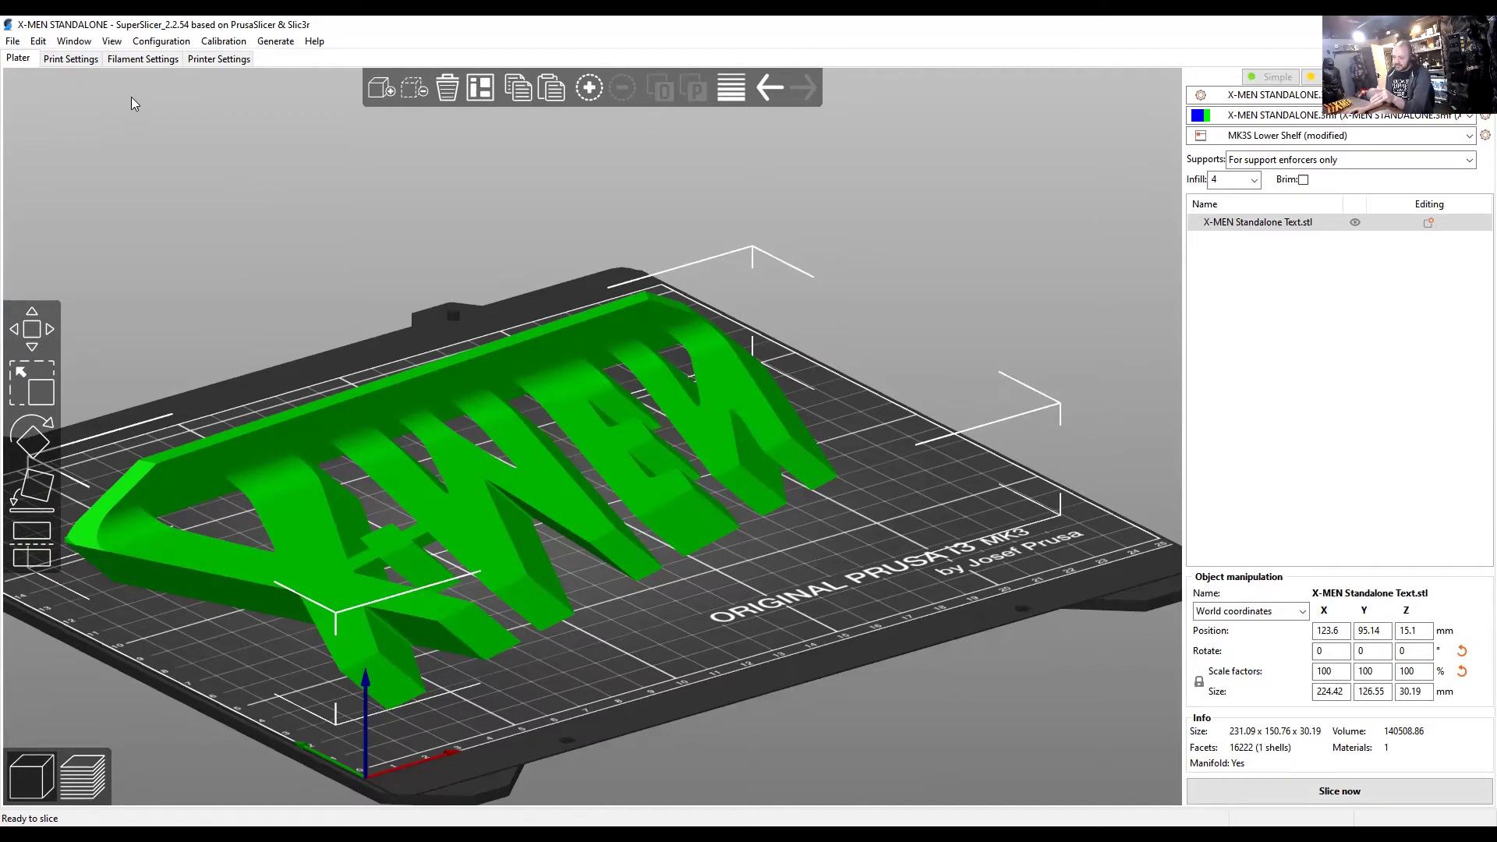
# Give the X-MEN object a Skirt & Brim settings group containing the Brim ears option.
pyautogui.rightClick(473, 516)
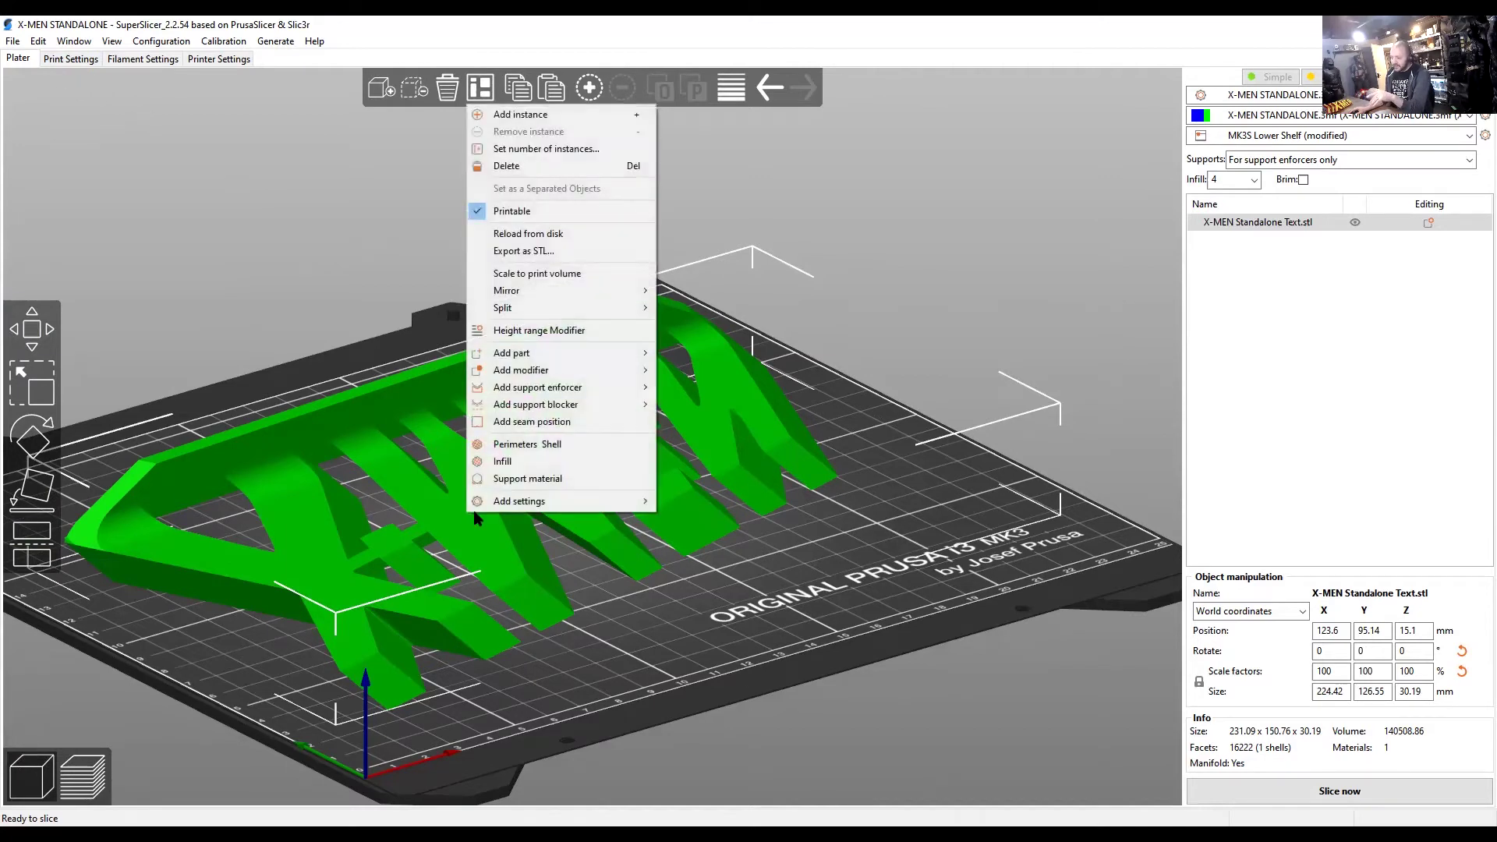
pyautogui.moveTo(540, 502)
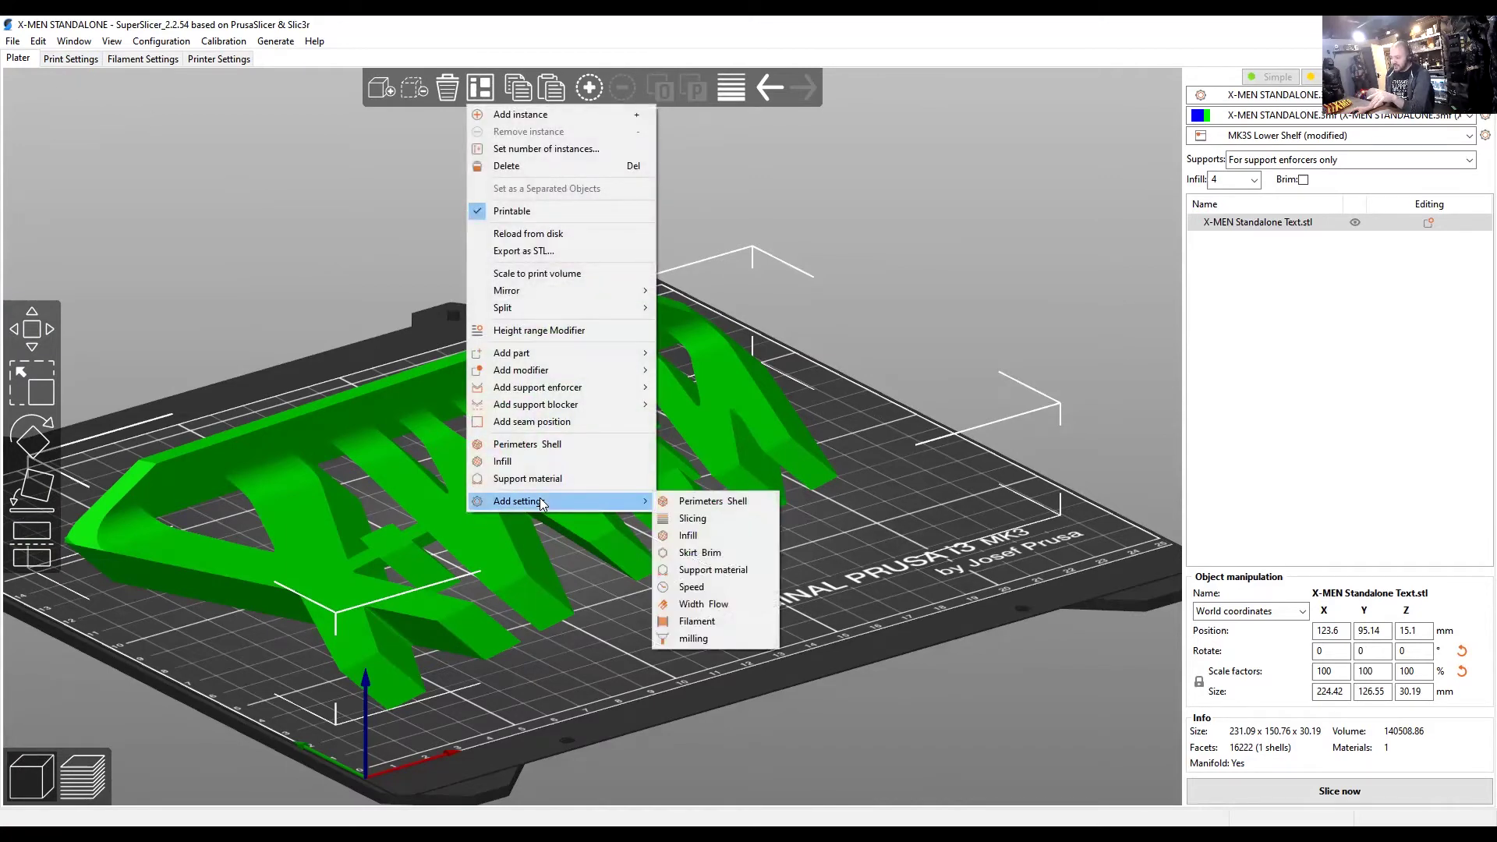
pyautogui.click(745, 558)
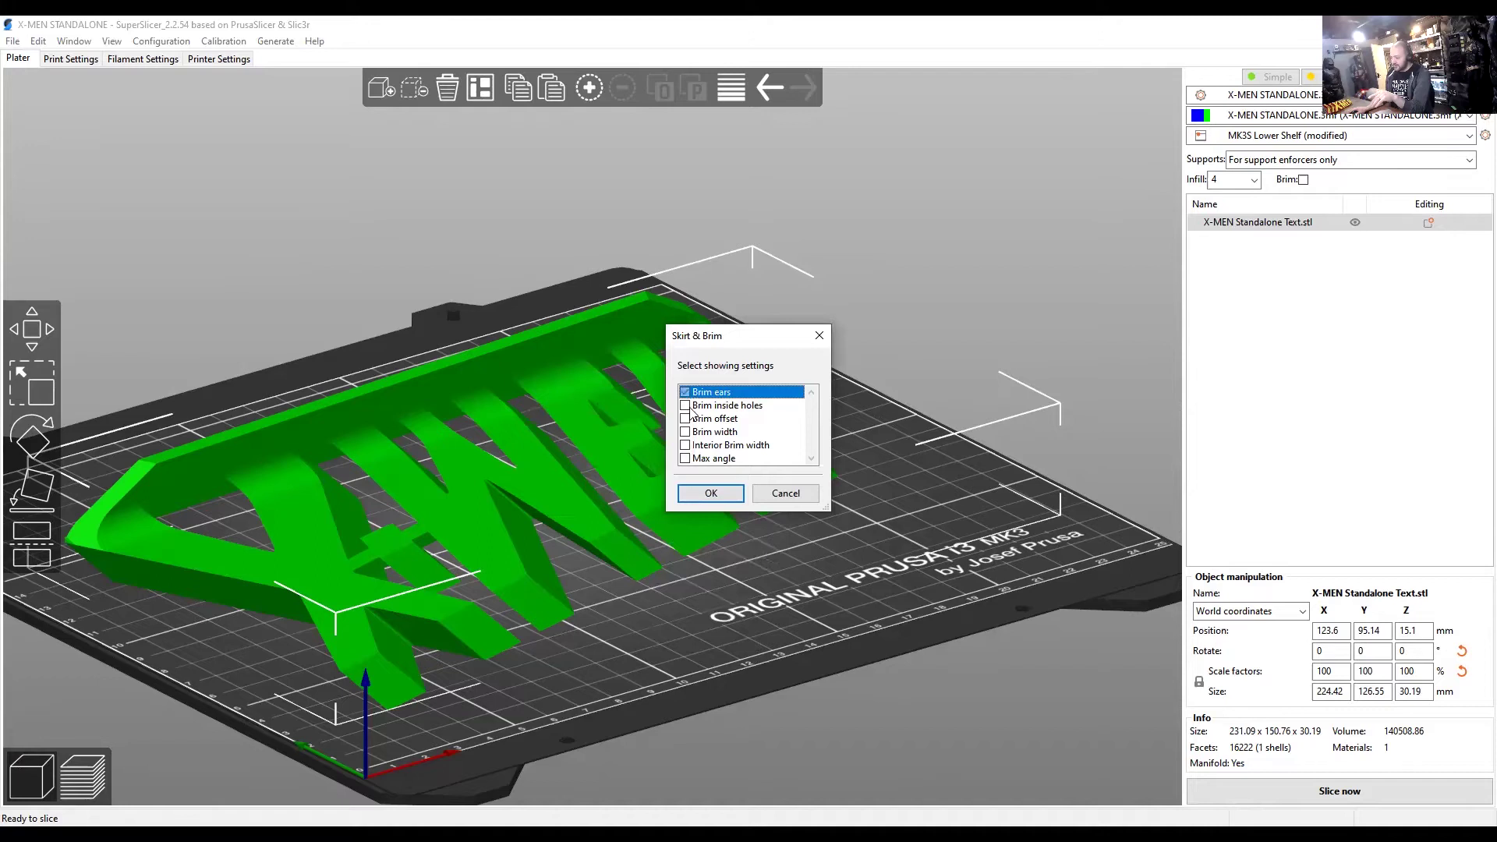
pyautogui.press('Return')
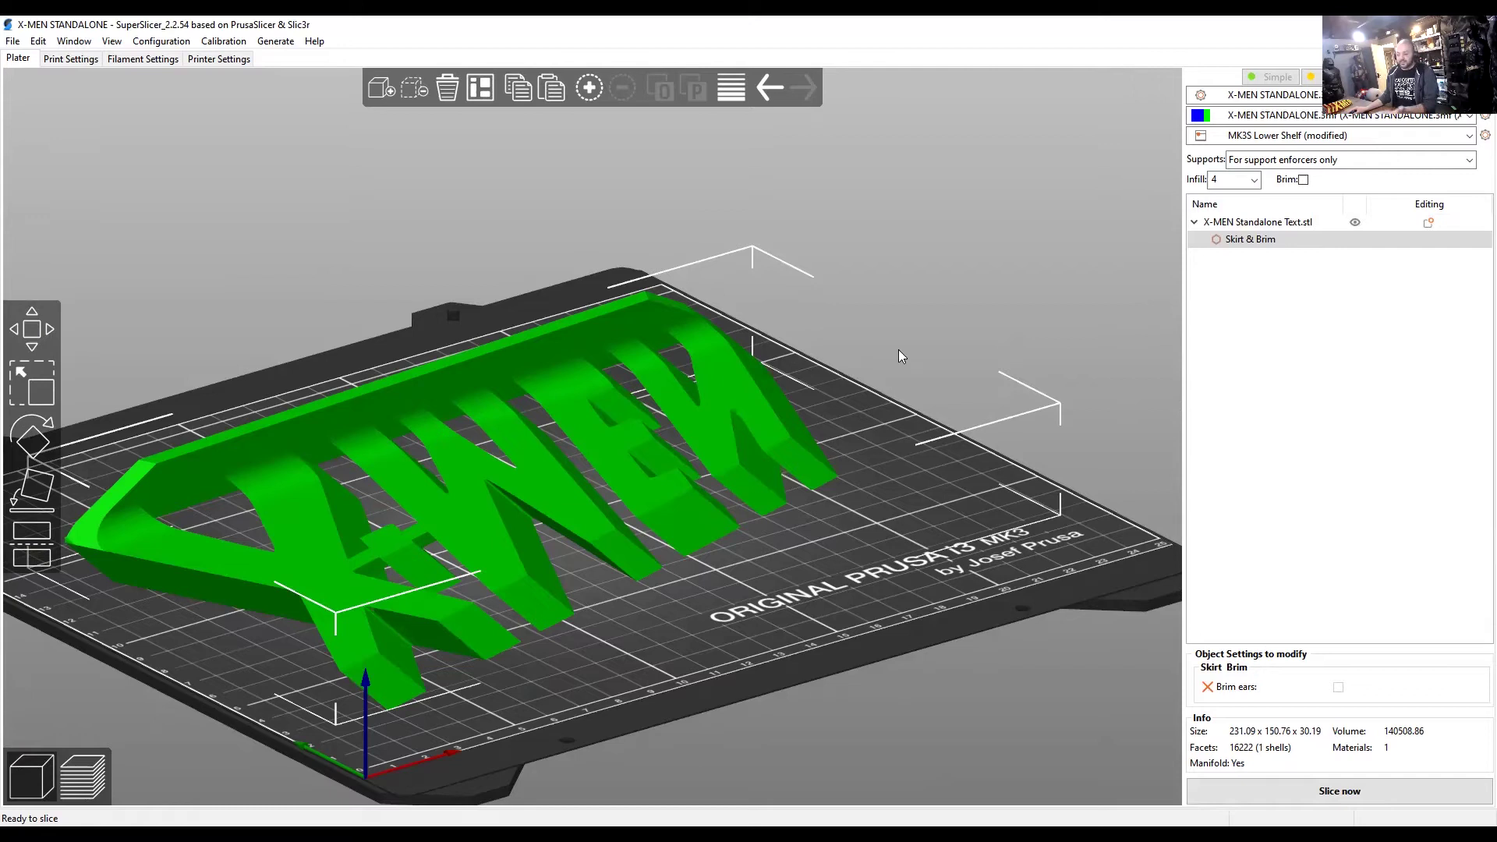
# Enable Brim, reslice (6h 39m, 89.21 g) and orbit the preview to inspect the brim.
pyautogui.click(1303, 180)
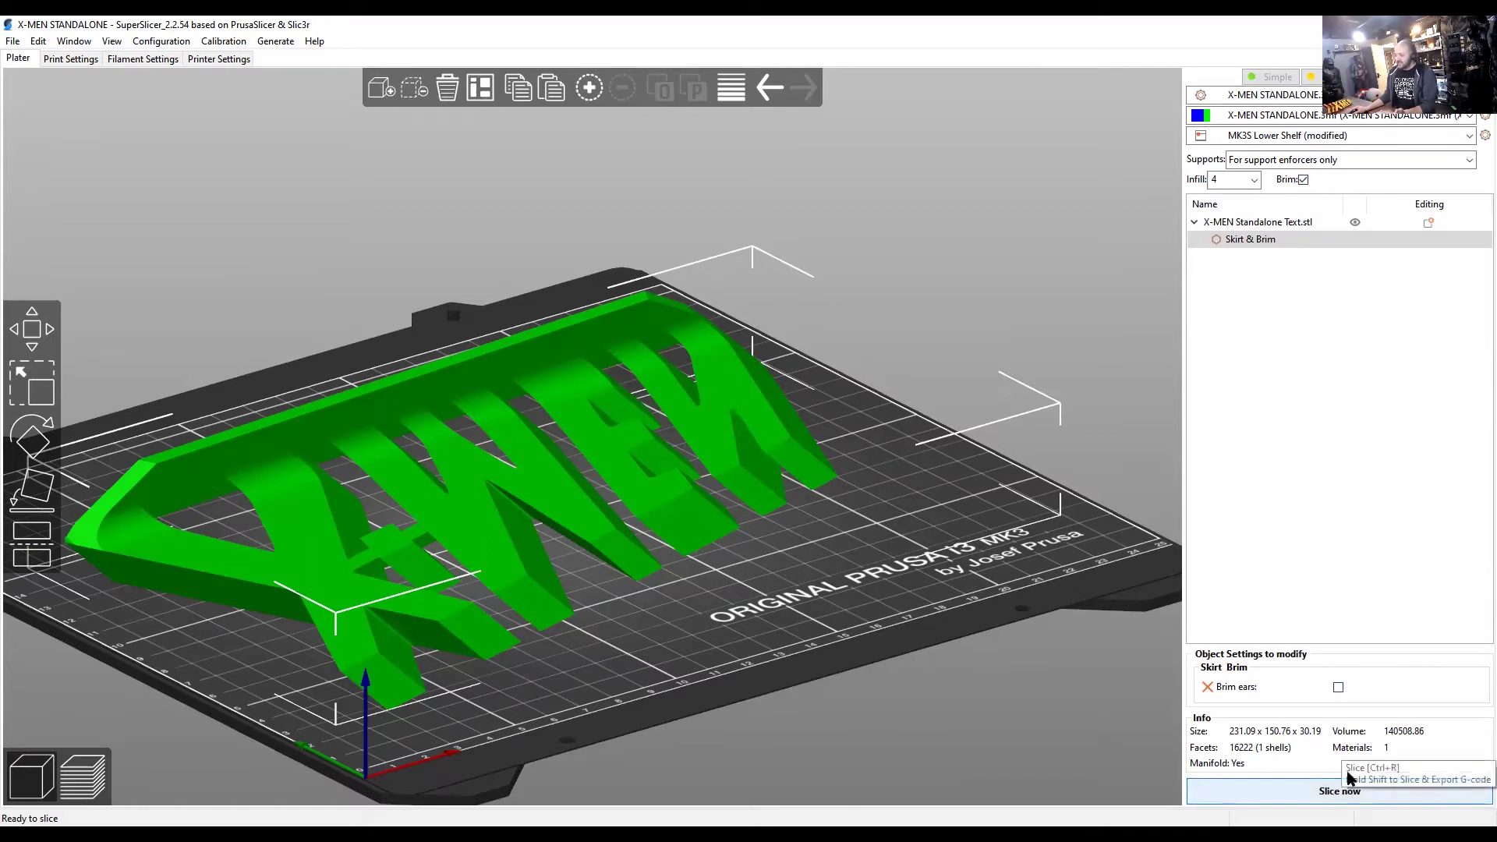
pyautogui.click(1353, 793)
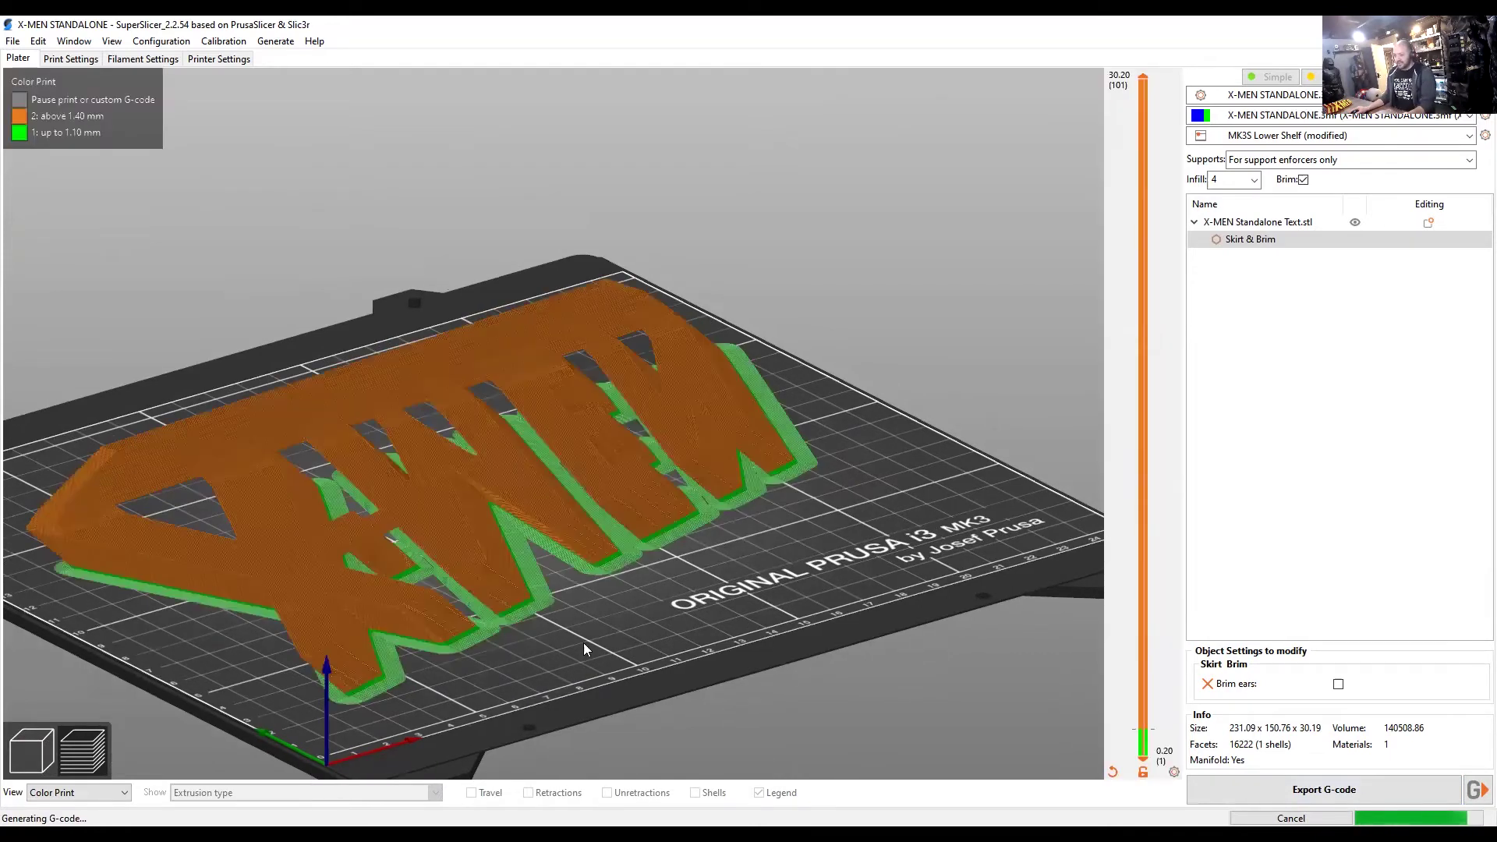
pyautogui.moveTo(581, 597); pyautogui.dragTo(643, 589)
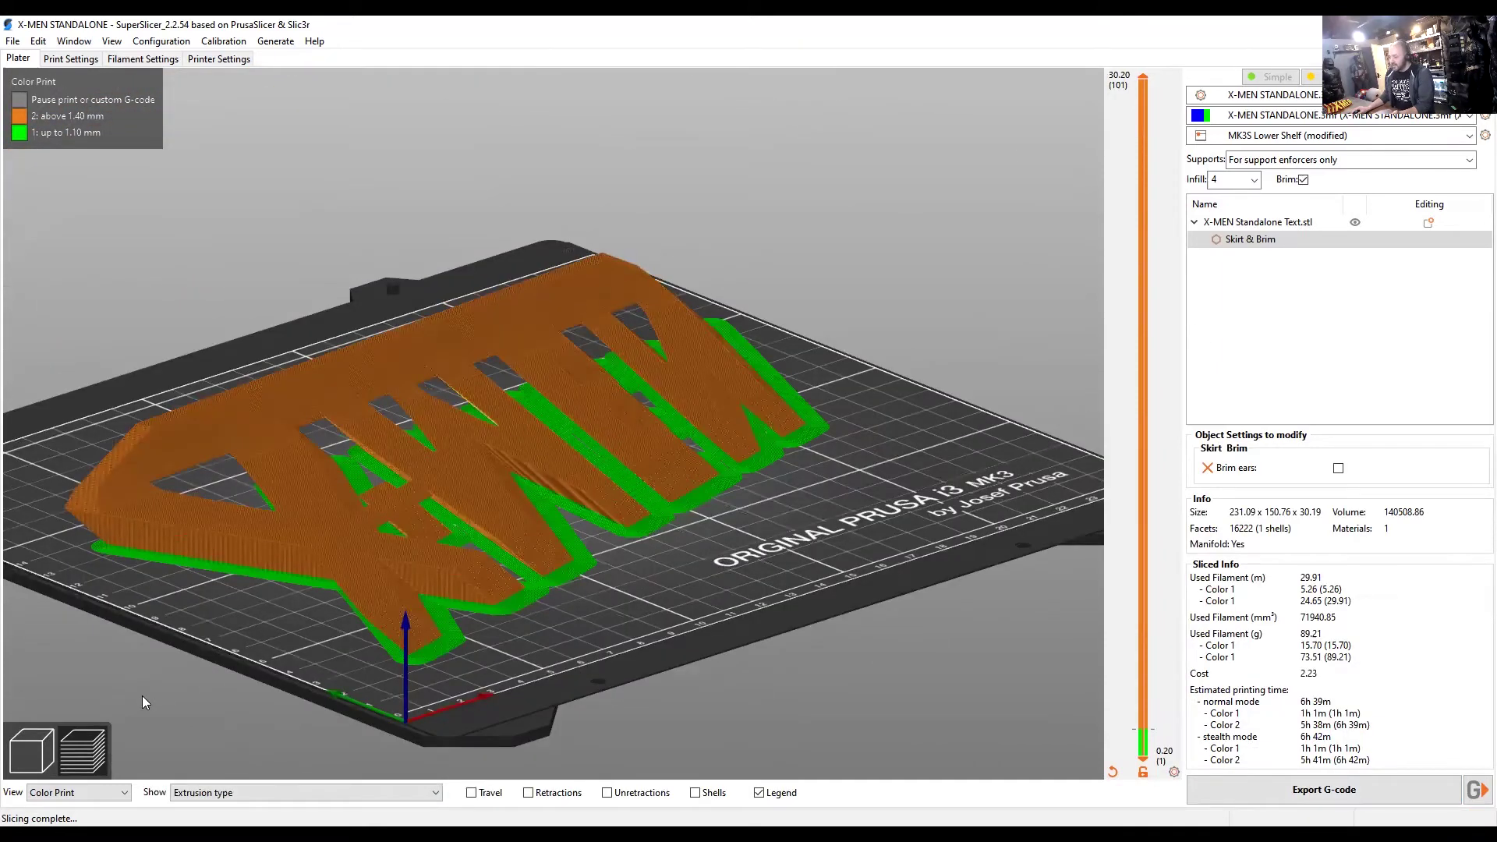
# Enable Brim ears on the X-MEN model from the 3D view and reslice it.
pyautogui.click(40, 752)
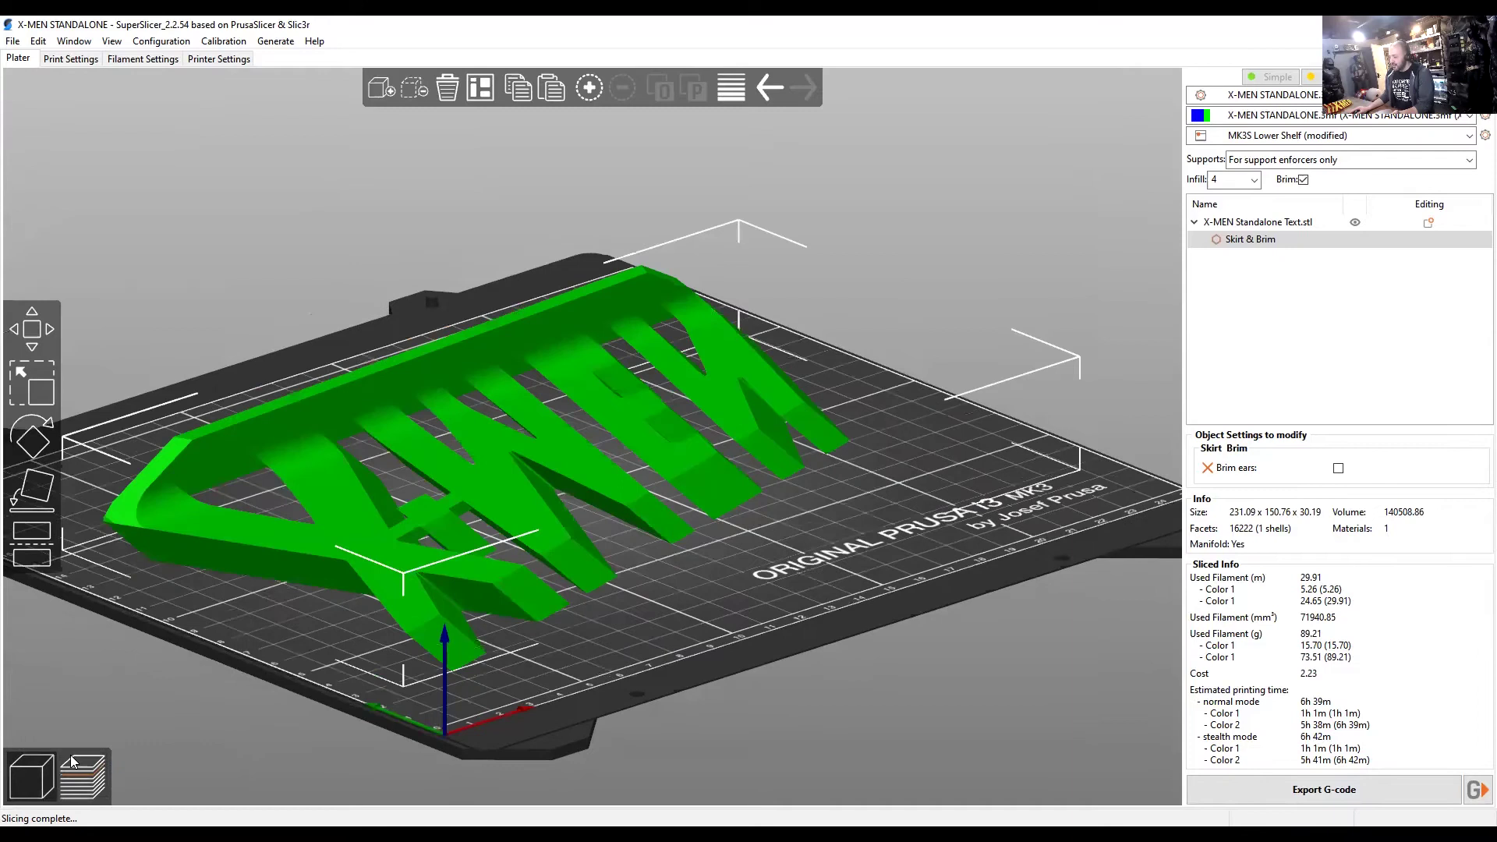
pyautogui.click(1339, 468)
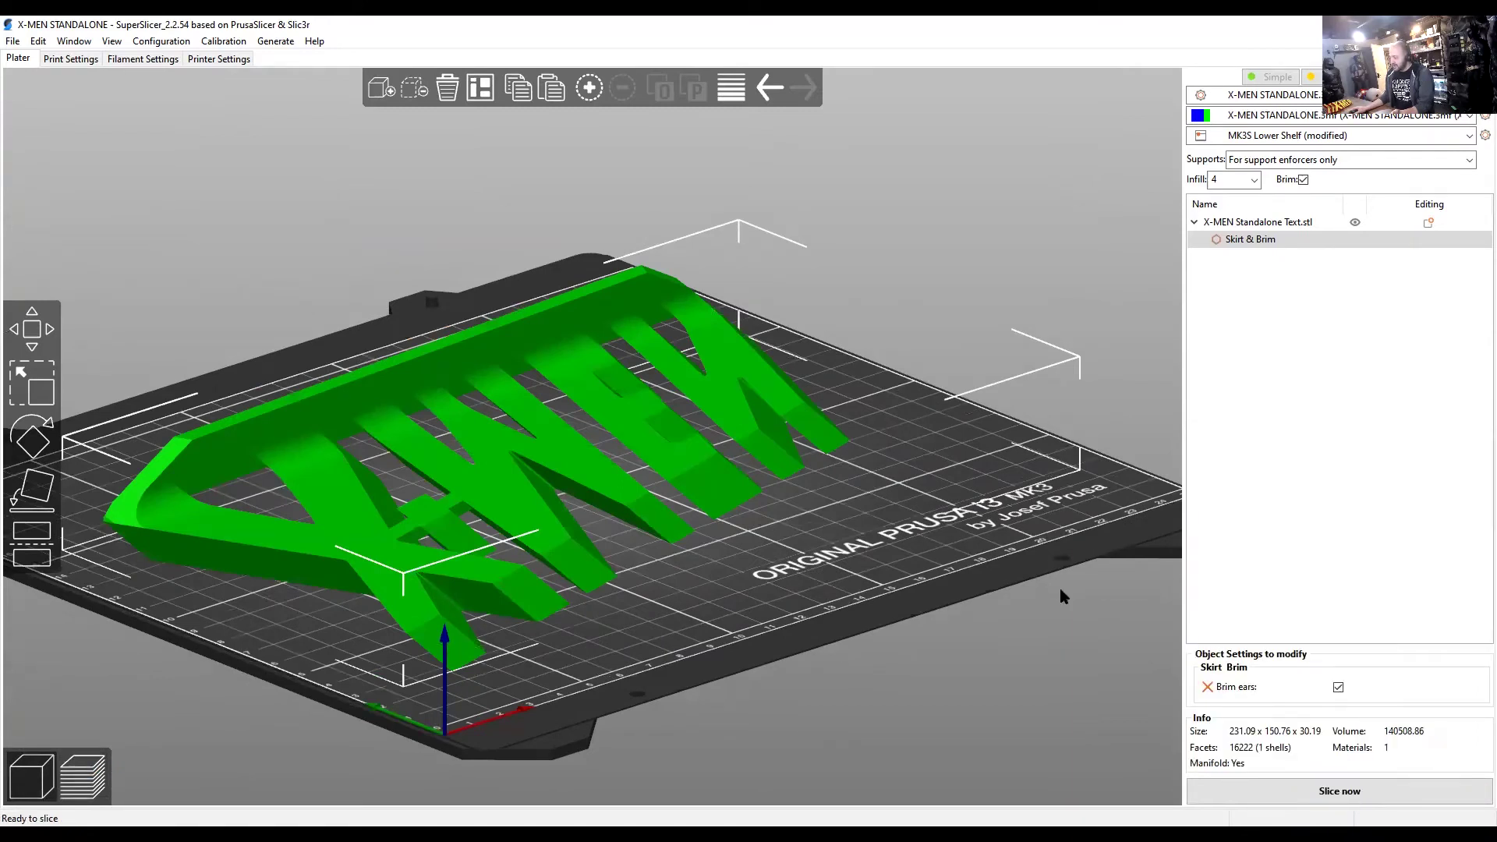
pyautogui.click(1269, 794)
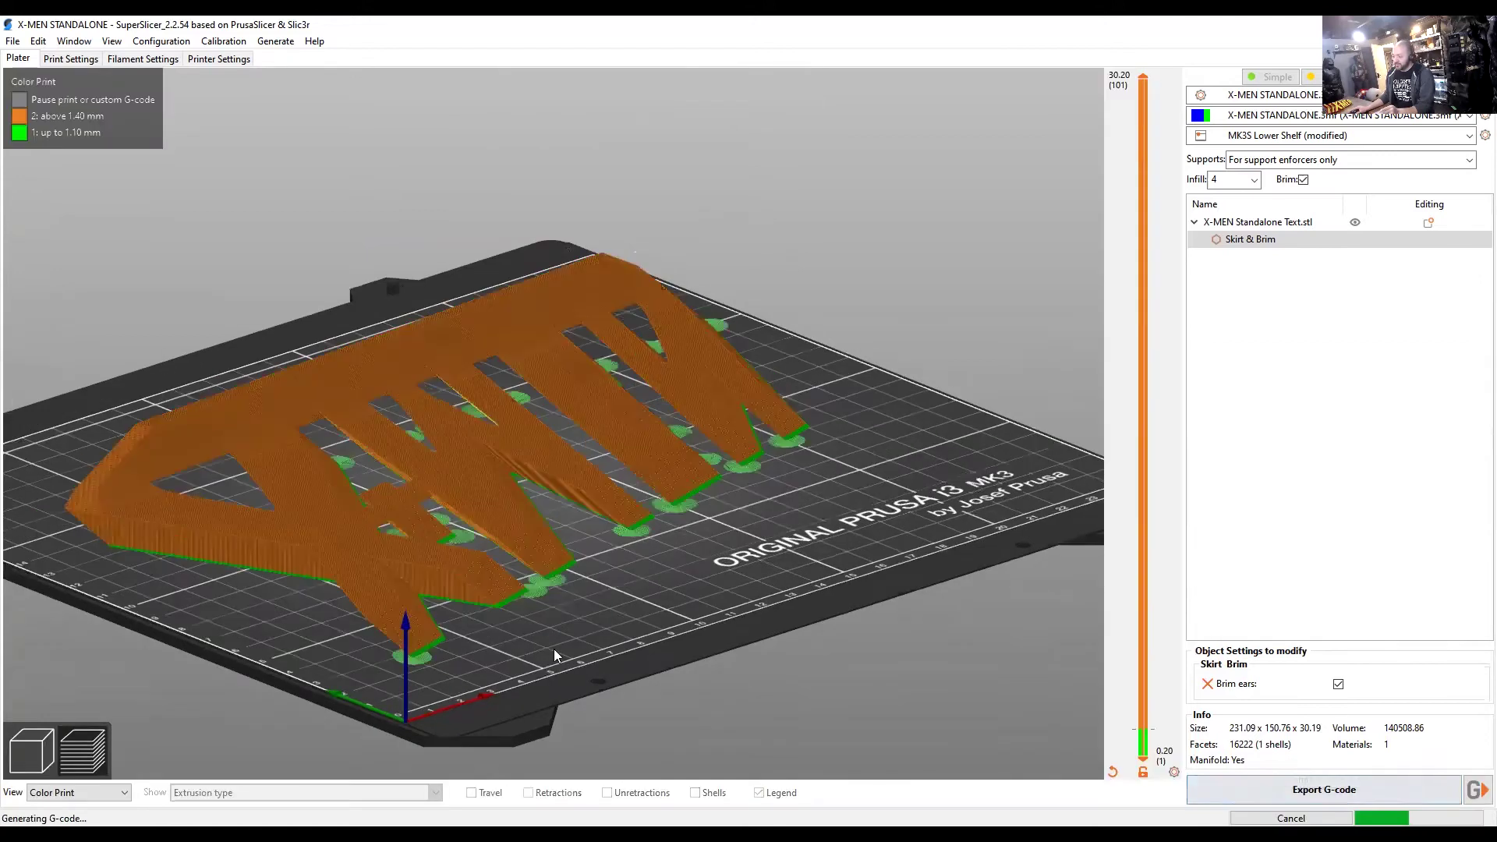
# Zoom in and orbit the preview closer to the sliced X-MEN letters.
pyautogui.scroll(3, 541, 666)
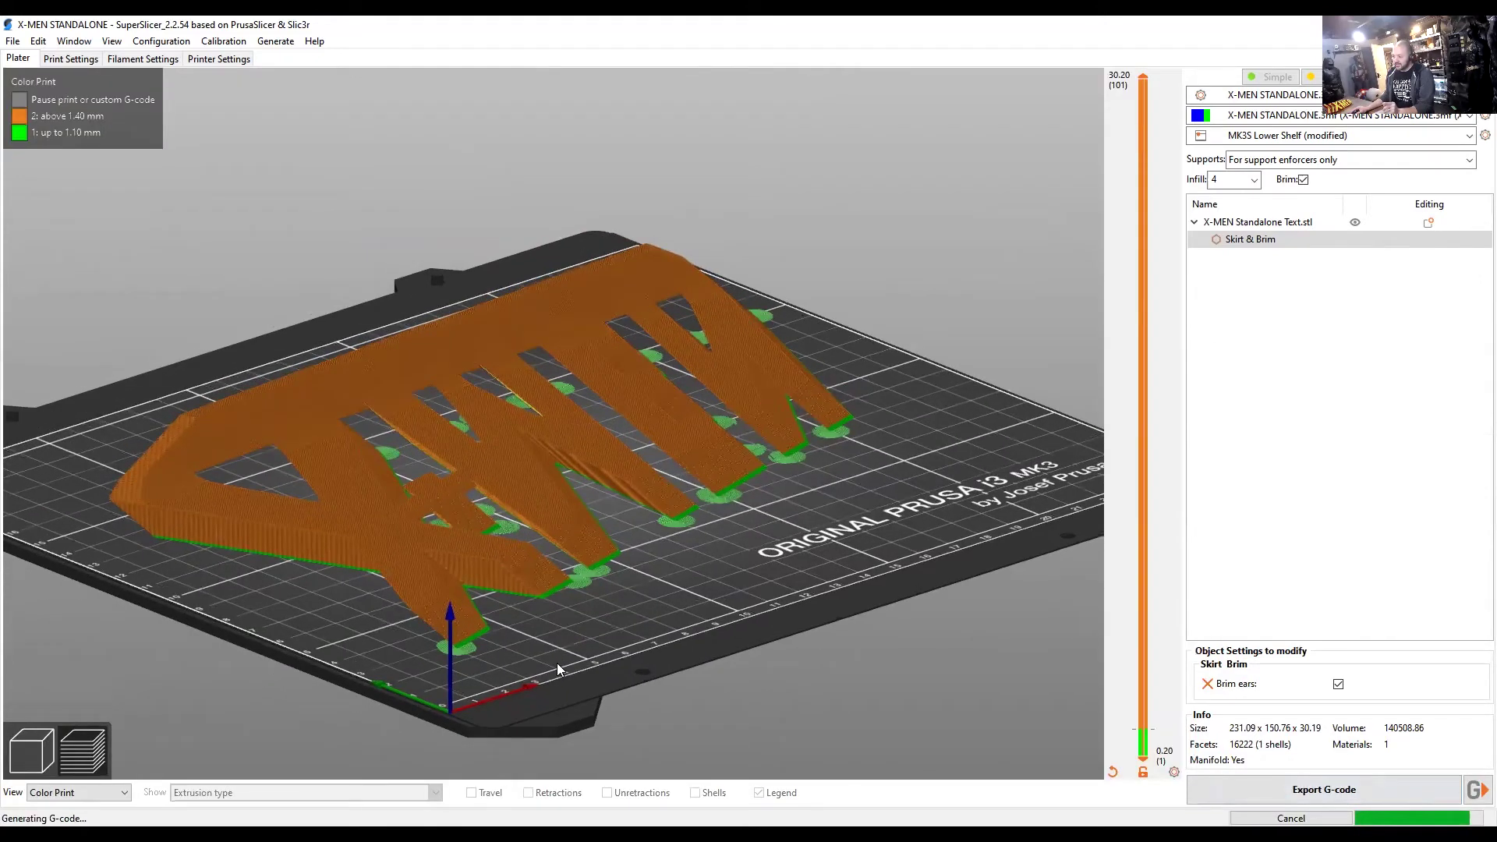
pyautogui.scroll(3, 555, 666)
pyautogui.moveTo(556, 666); pyautogui.dragTo(454, 481)
pyautogui.scroll(5, 394, 381)
pyautogui.scroll(-3, 435, 409)
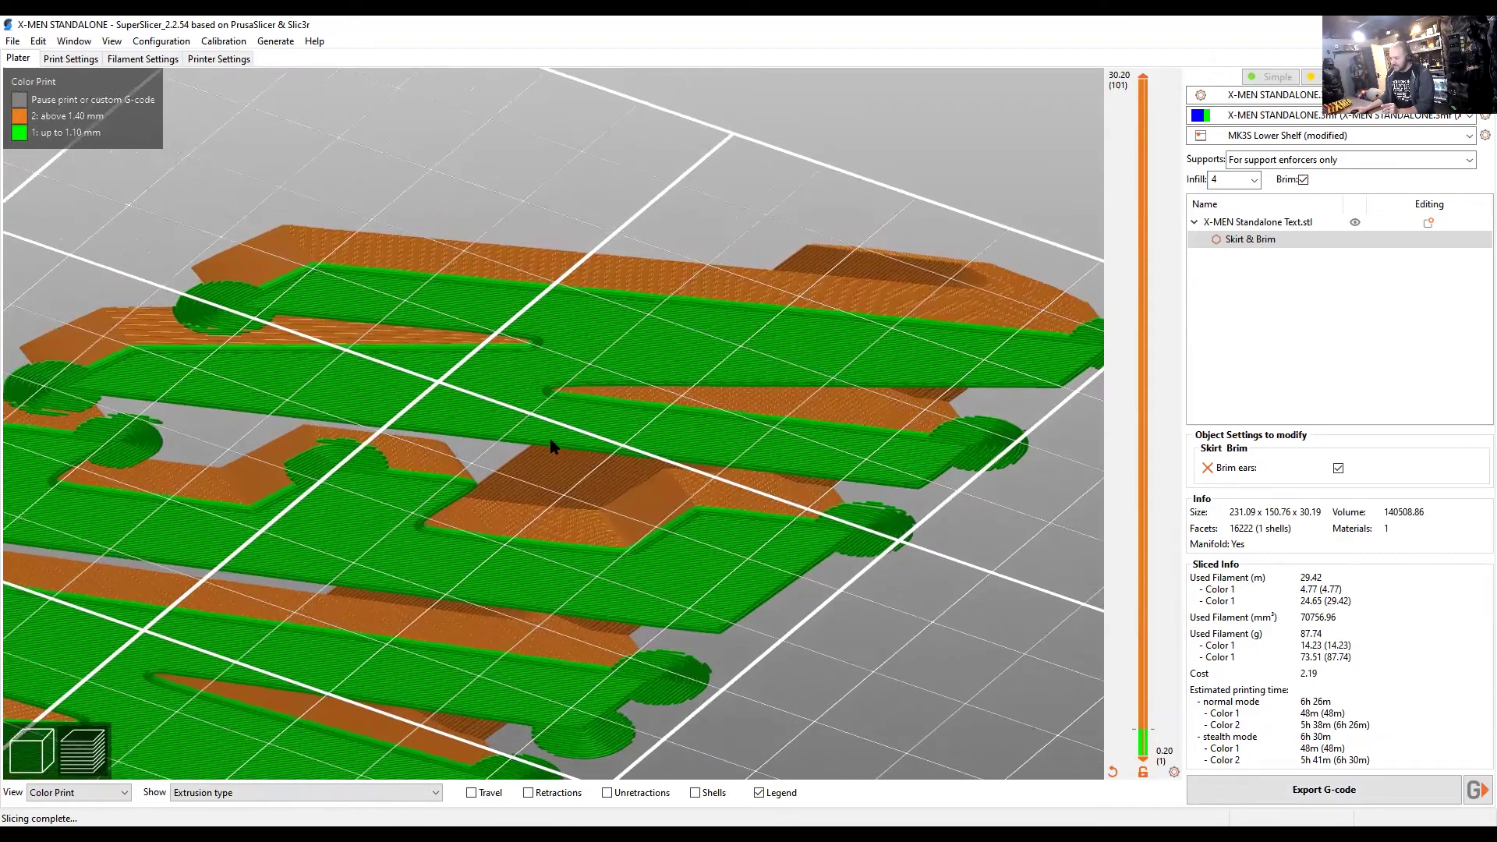
pyautogui.scroll(3, 484, 398)
pyautogui.scroll(-3, 483, 391)
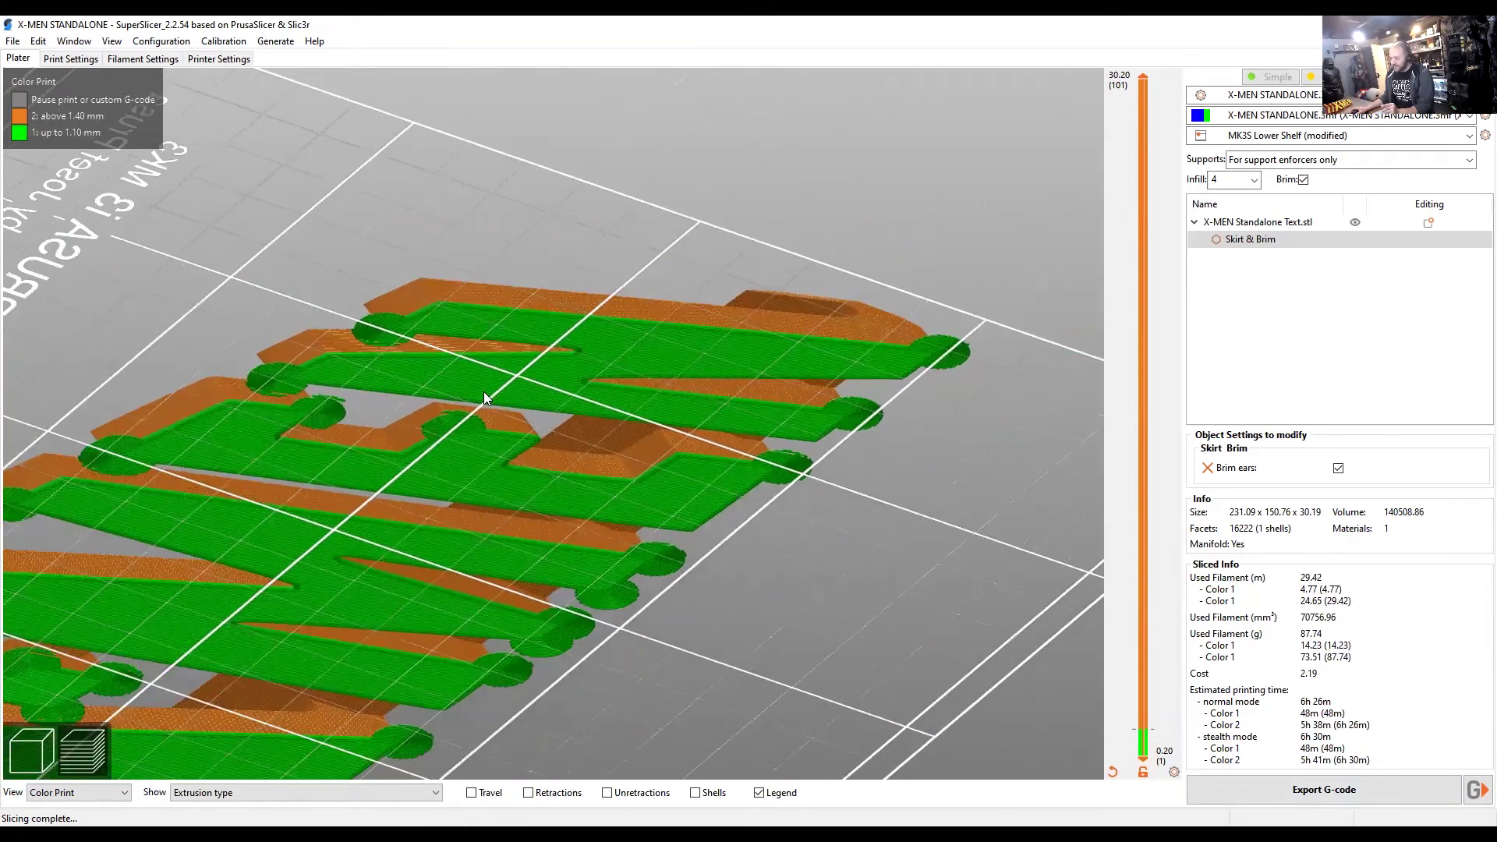
pyautogui.scroll(2, 482, 379)
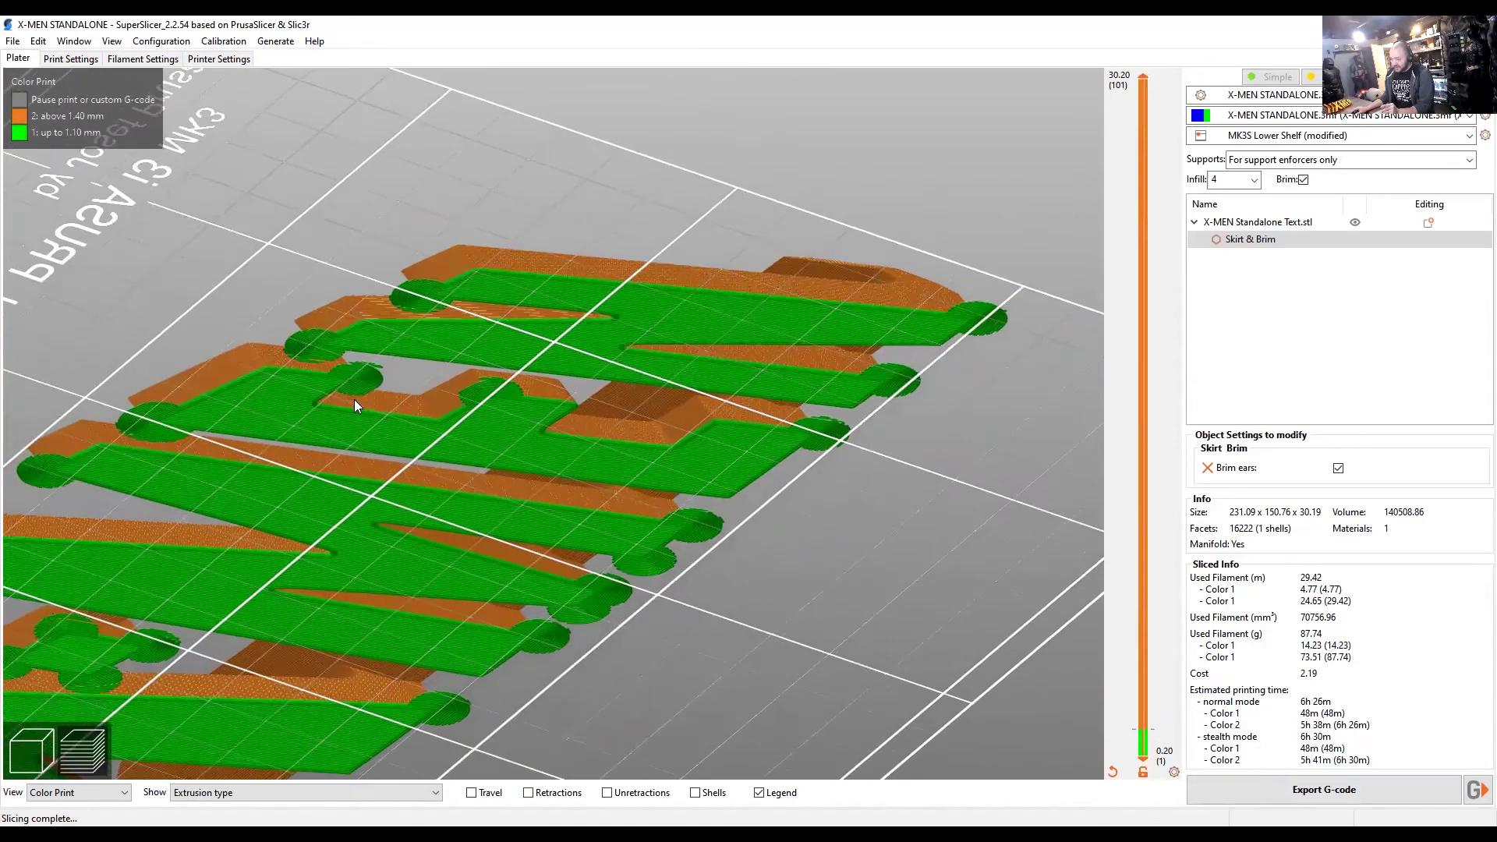
pyautogui.scroll(3, 356, 393)
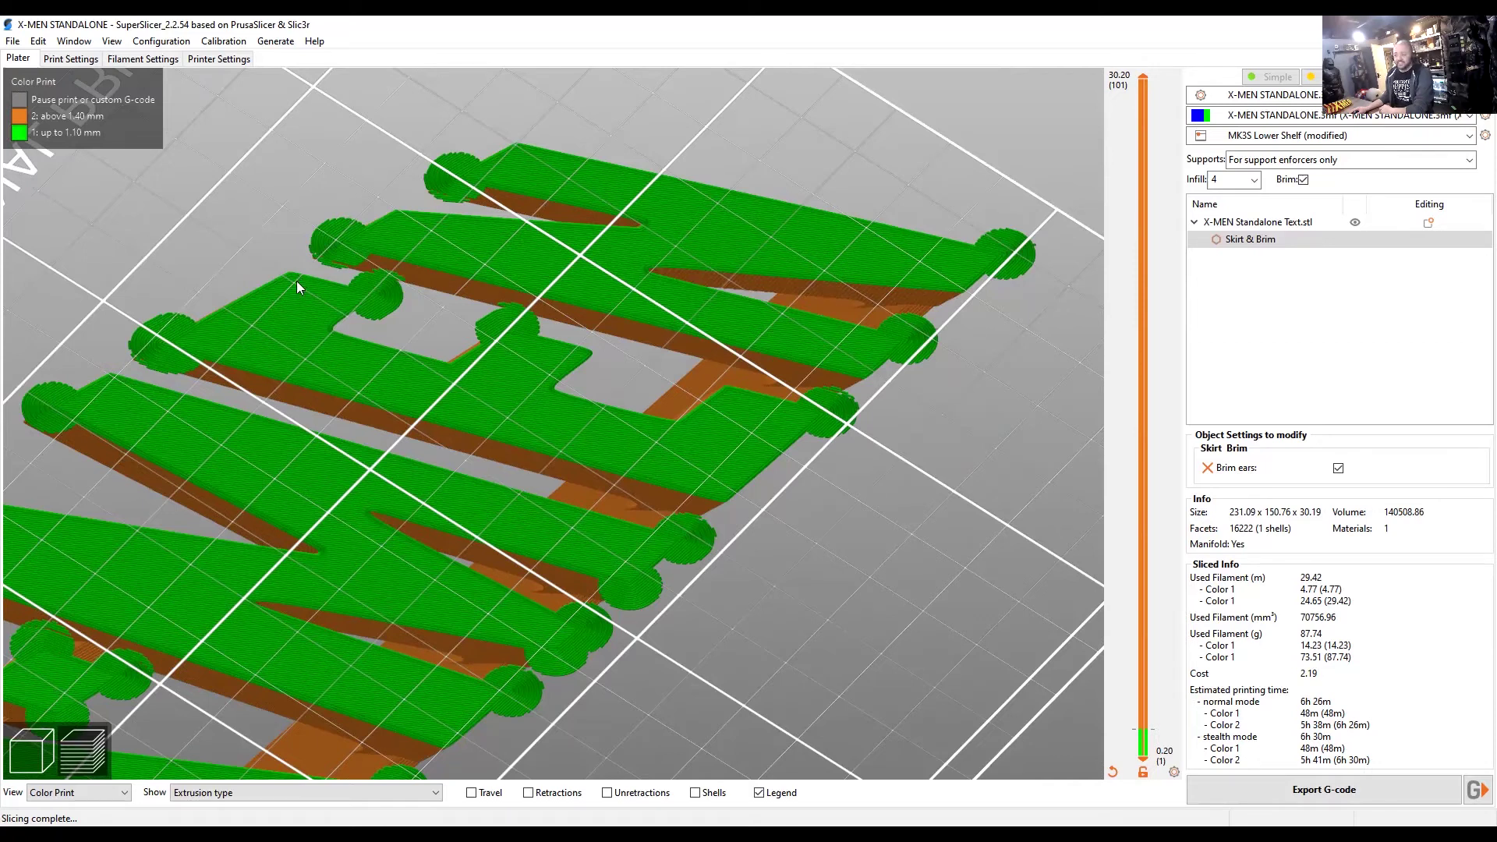
# Pan and orbit across the letters to inspect the round brim ears, including from above and below.
pyautogui.moveTo(296, 281); pyautogui.dragTo(457, 259, button='middle')
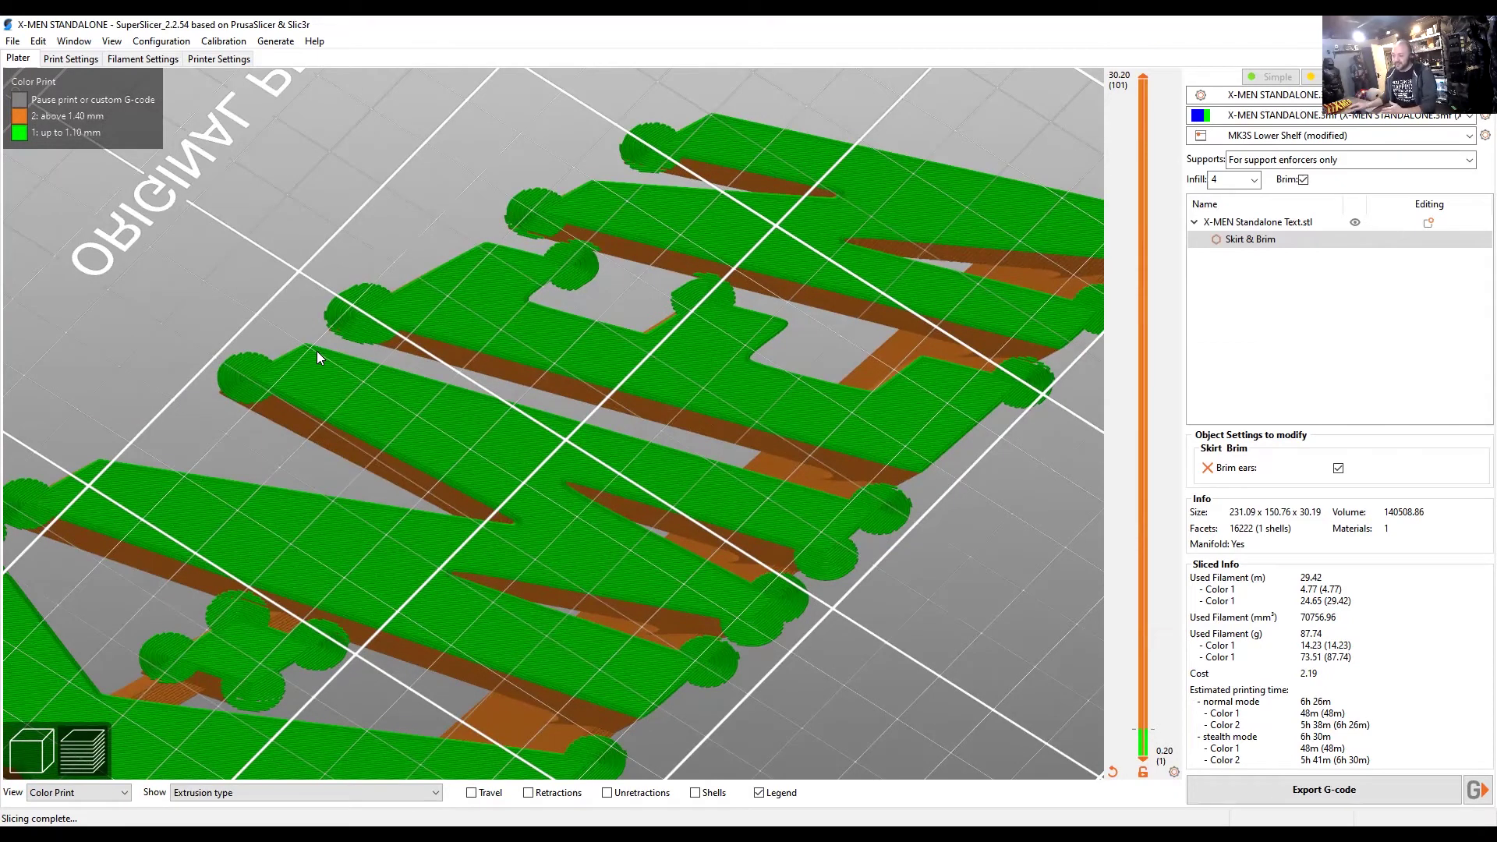
pyautogui.moveTo(634, 210); pyautogui.dragTo(377, 373, button='middle')
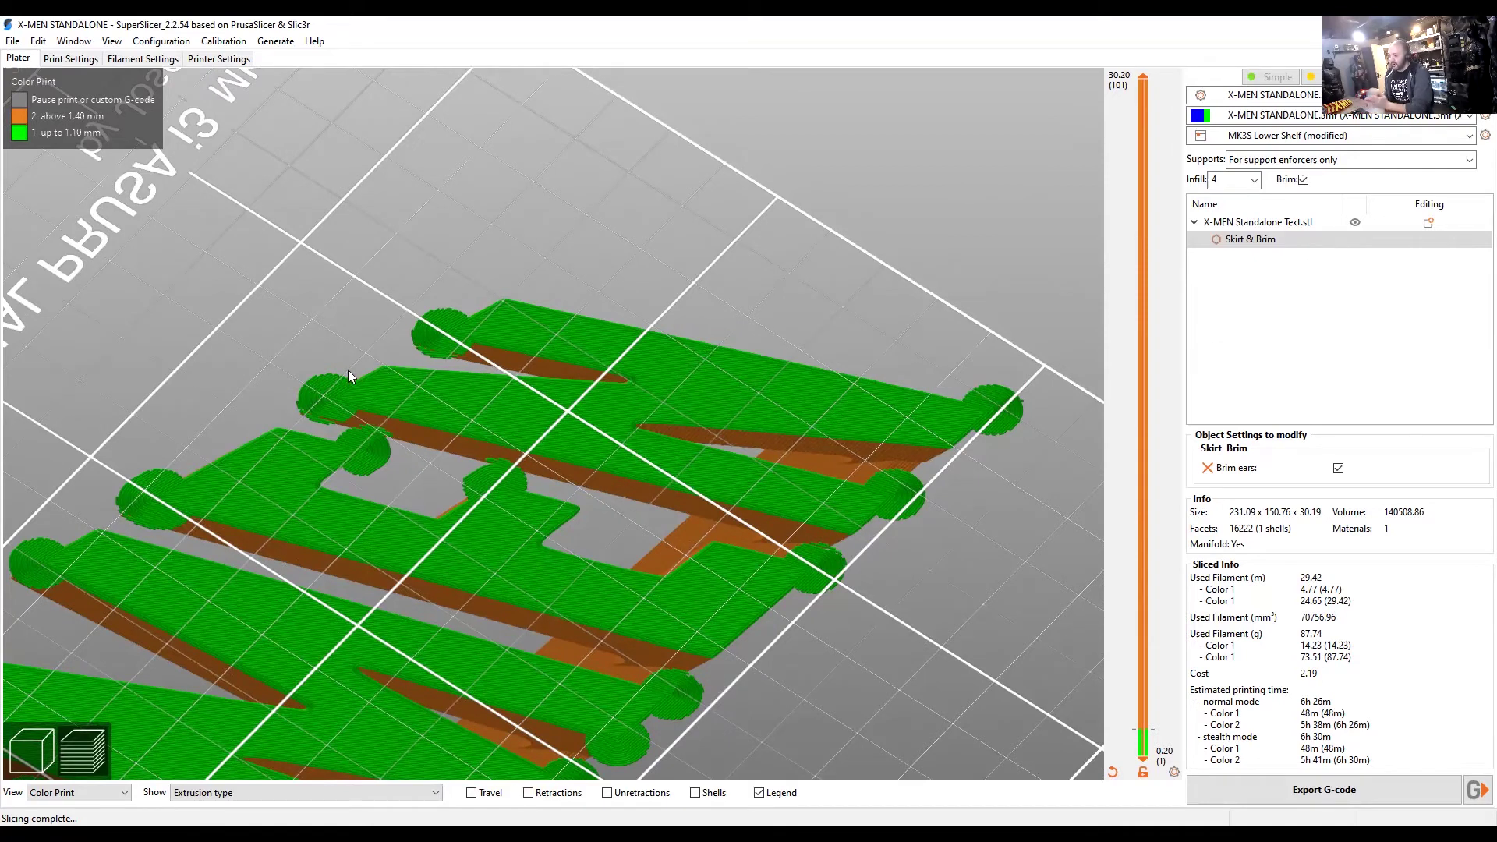
pyautogui.moveTo(473, 368); pyautogui.dragTo(490, 372)
pyautogui.moveTo(488, 367); pyautogui.dragTo(494, 250, button='middle')
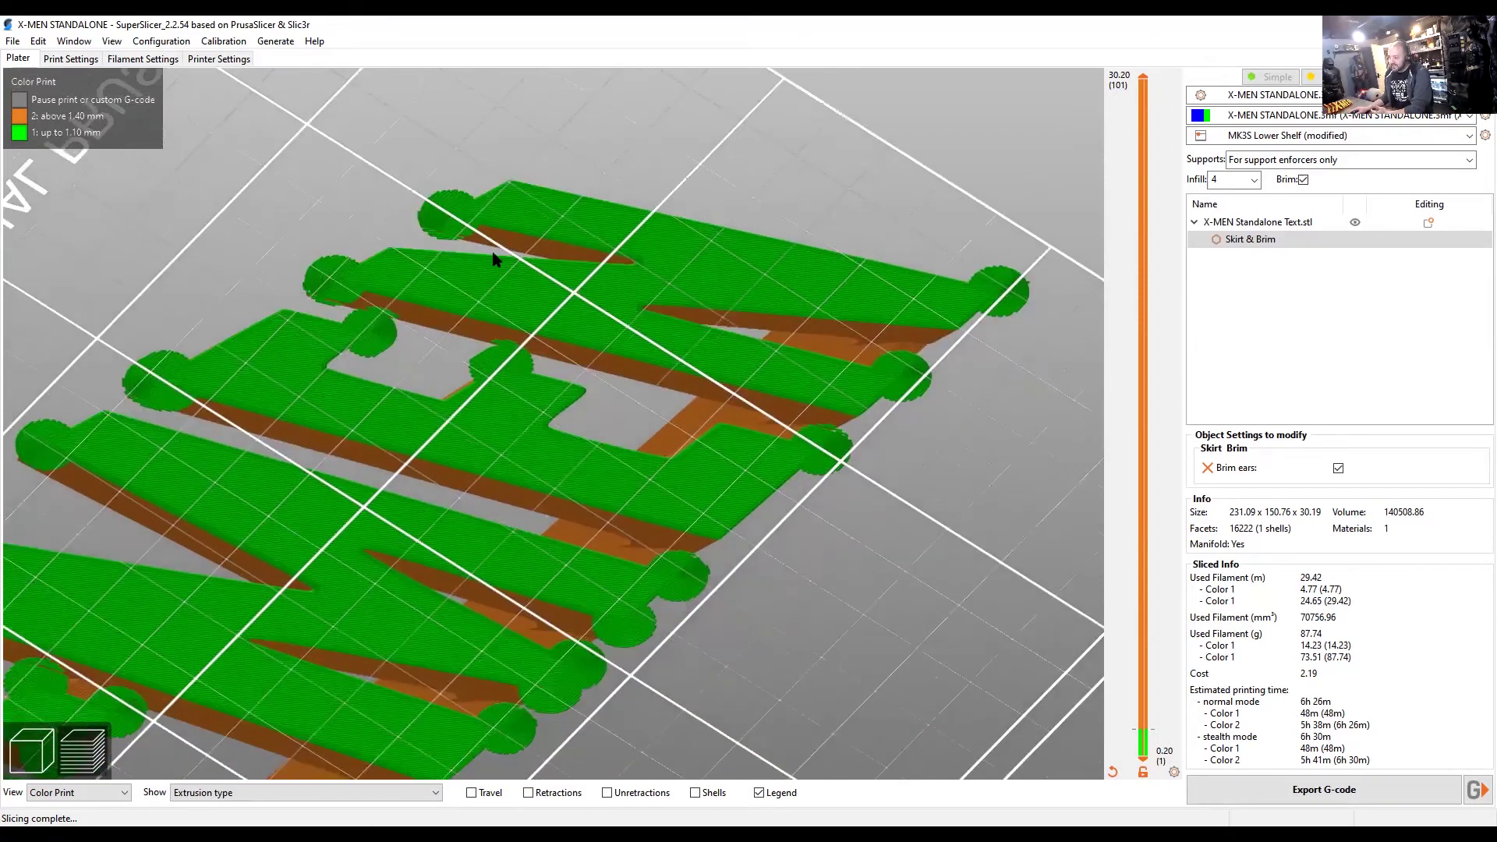
pyautogui.moveTo(946, 301); pyautogui.dragTo(745, 281, button='middle')
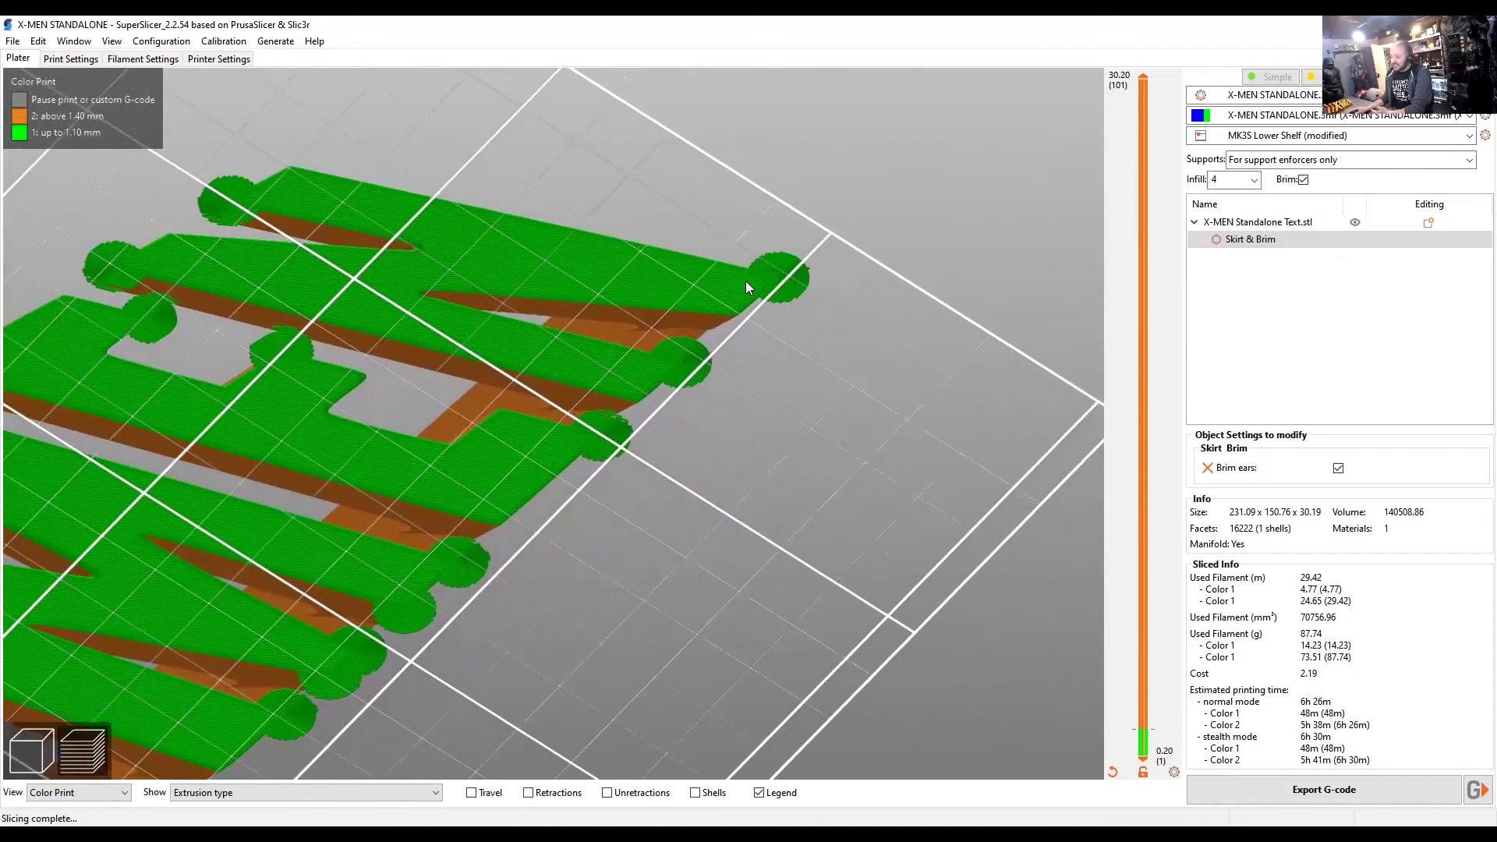
pyautogui.moveTo(746, 281); pyautogui.dragTo(839, 486)
pyautogui.moveTo(840, 487); pyautogui.dragTo(800, 388, button='middle')
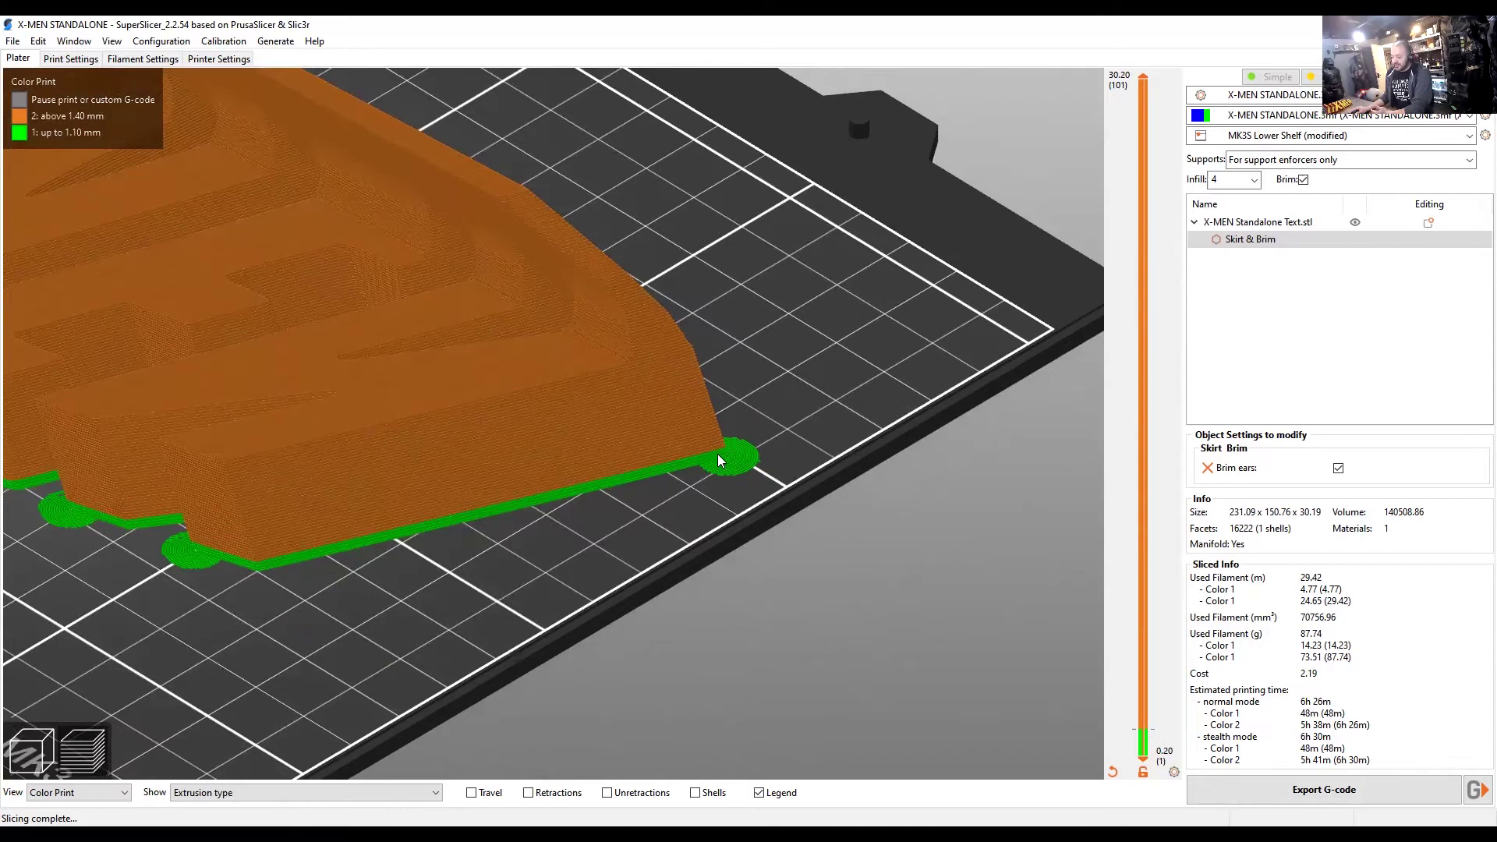
pyautogui.moveTo(720, 458); pyautogui.dragTo(567, 383)
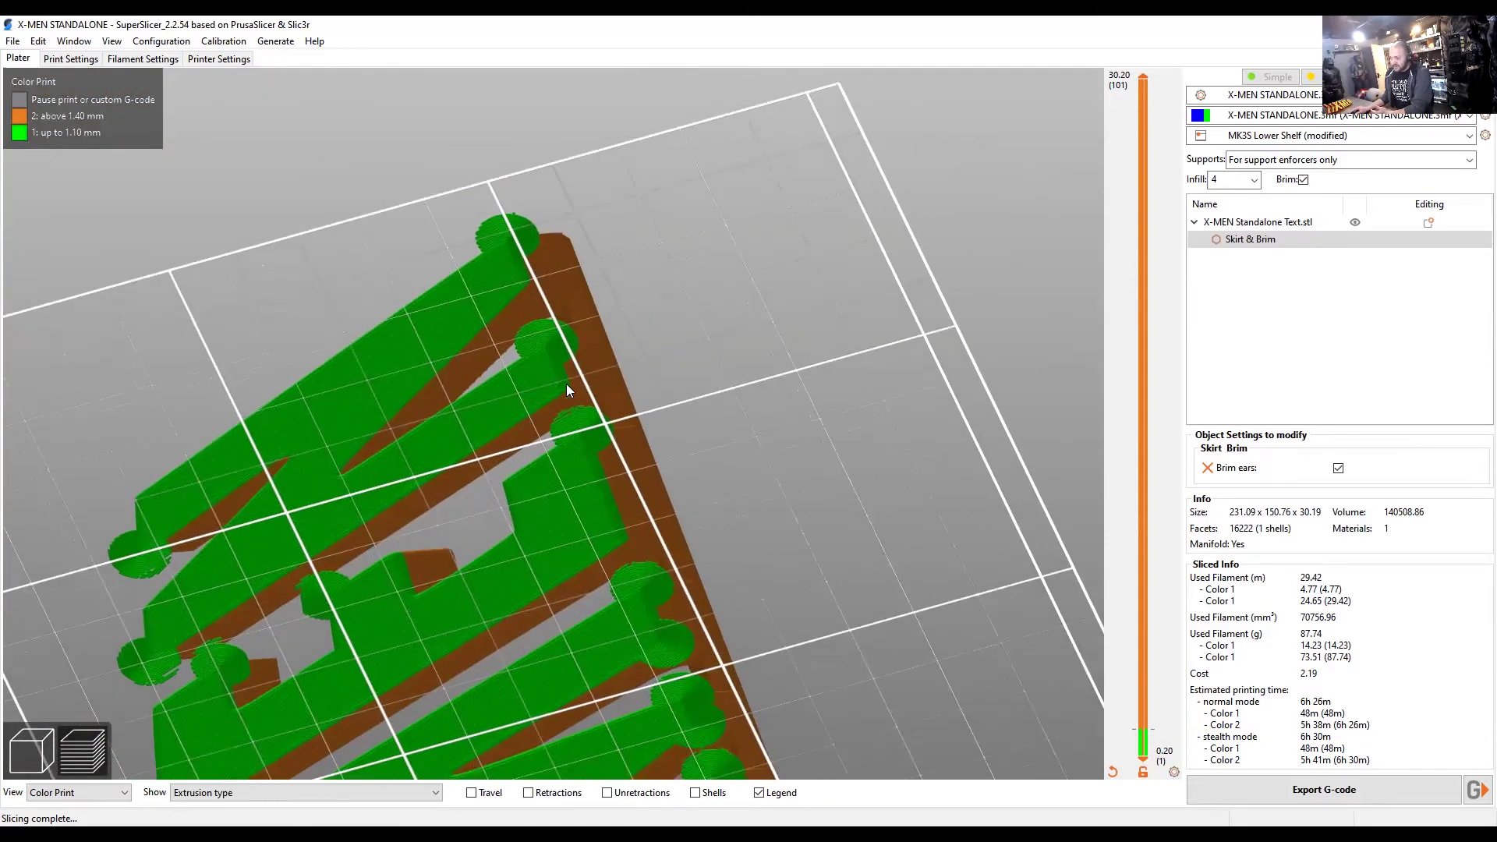
pyautogui.scroll(5, 552, 340)
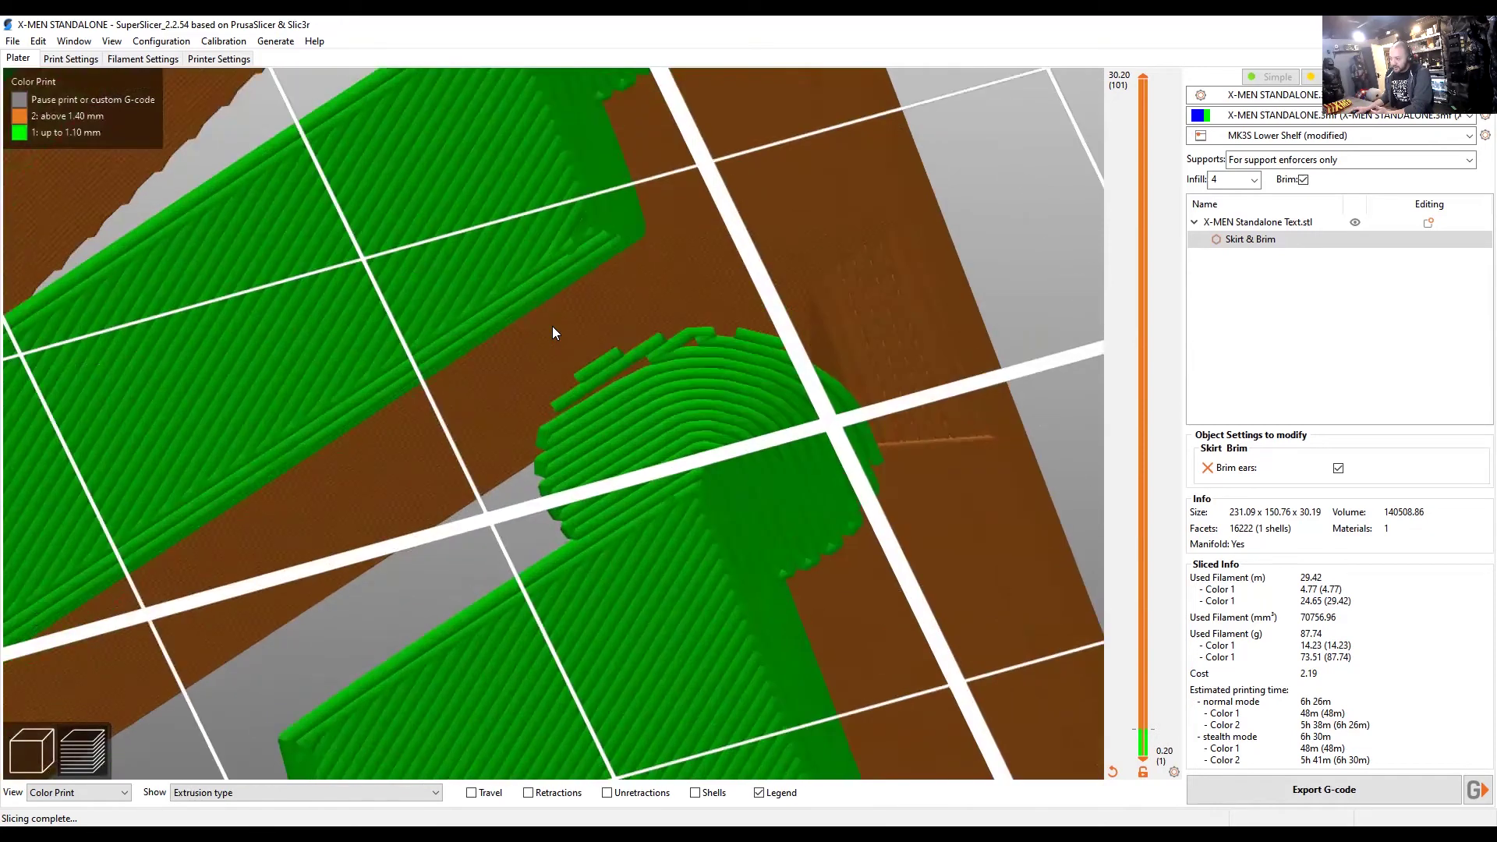
pyautogui.scroll(-2, 538, 265)
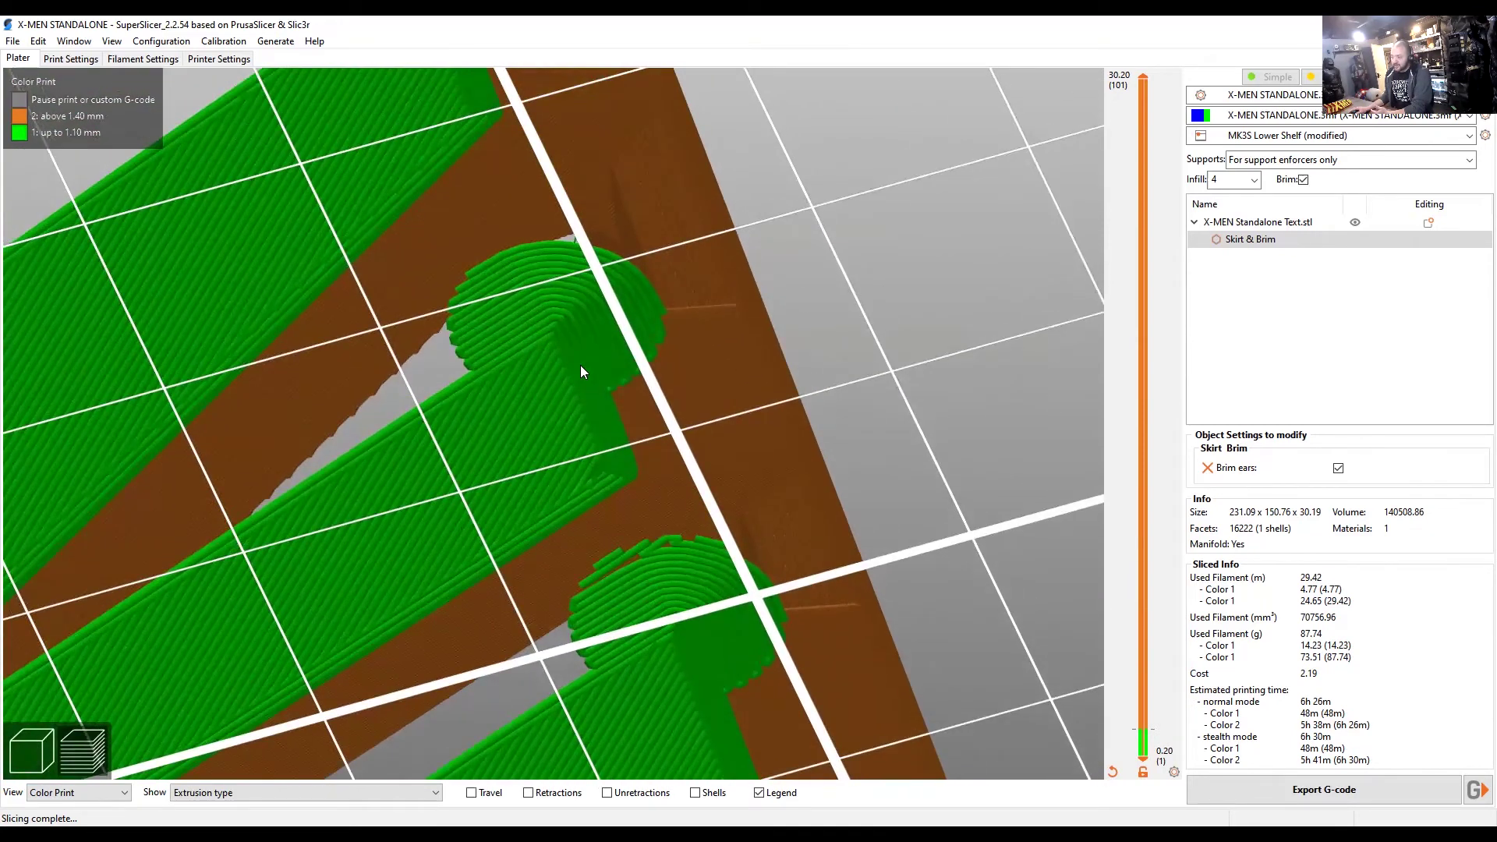
pyautogui.scroll(-3, 581, 371)
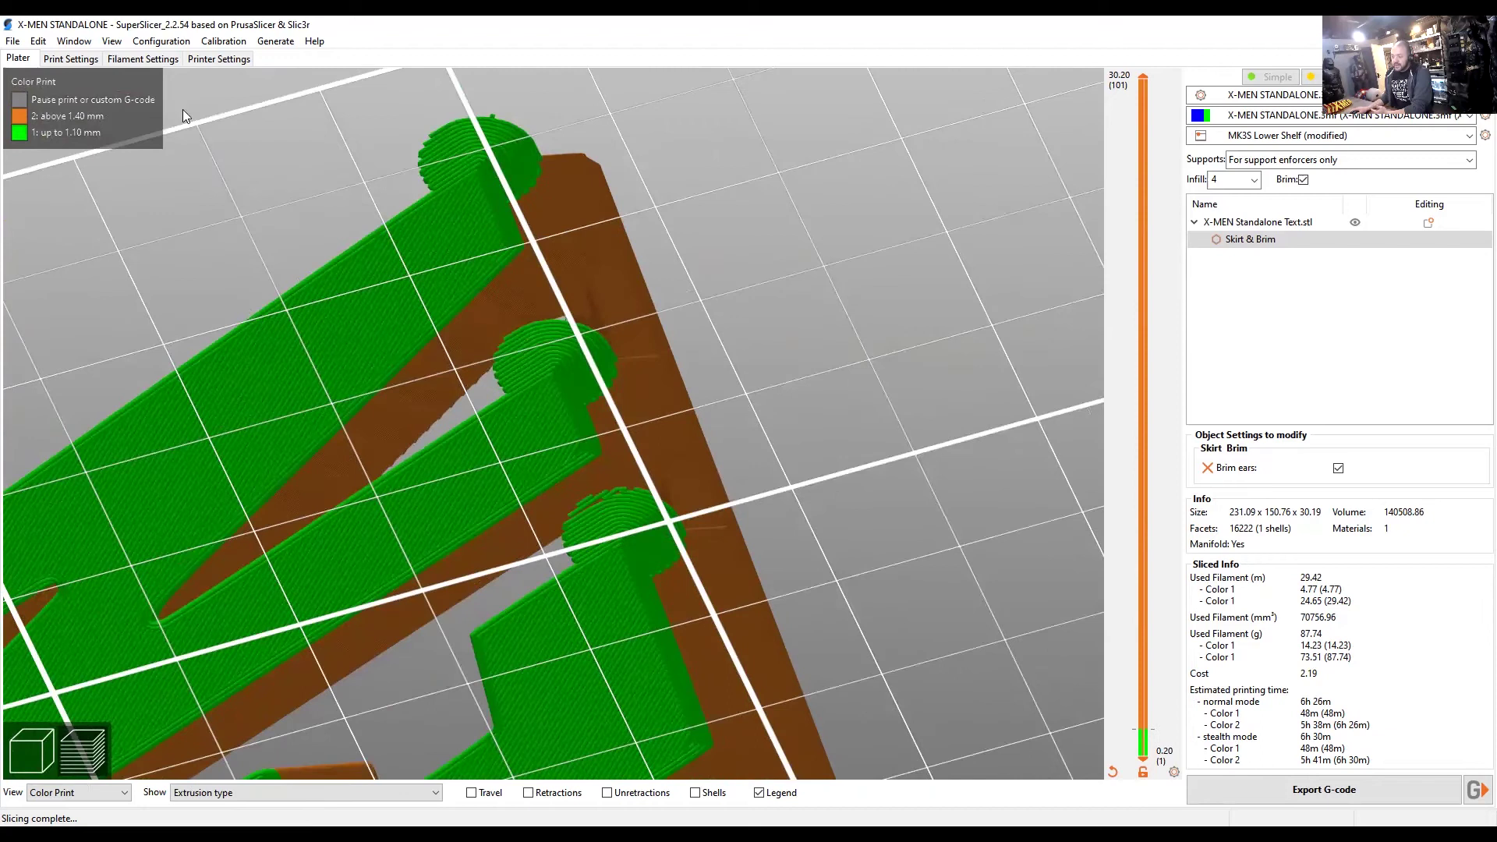
# Change Brim width from 5 to 10 mm under Print Settings > Skirt & Brim, then return to the Plater.
pyautogui.click(76, 59)
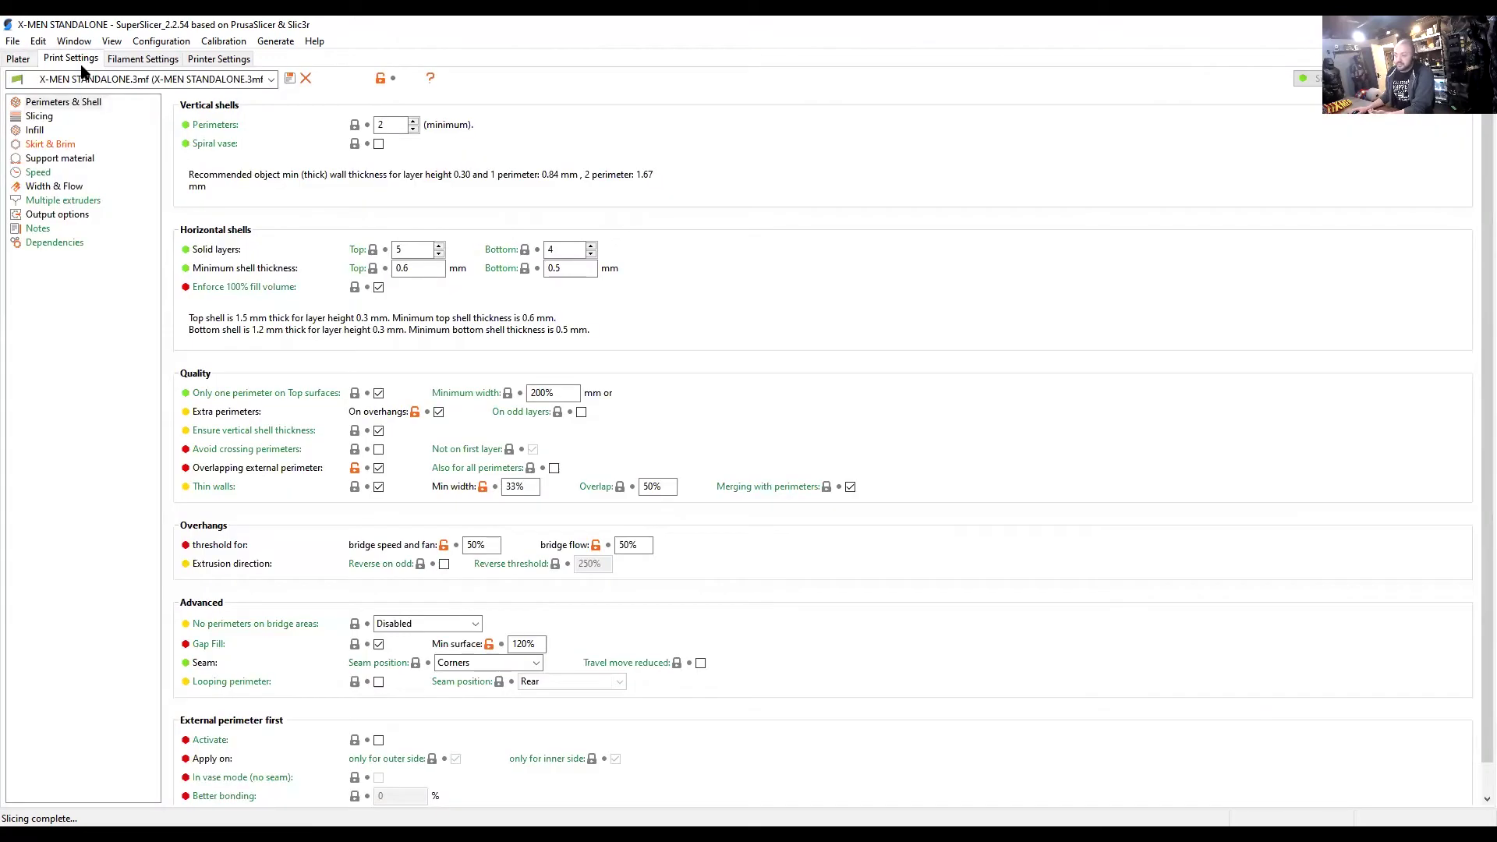
pyautogui.click(50, 144)
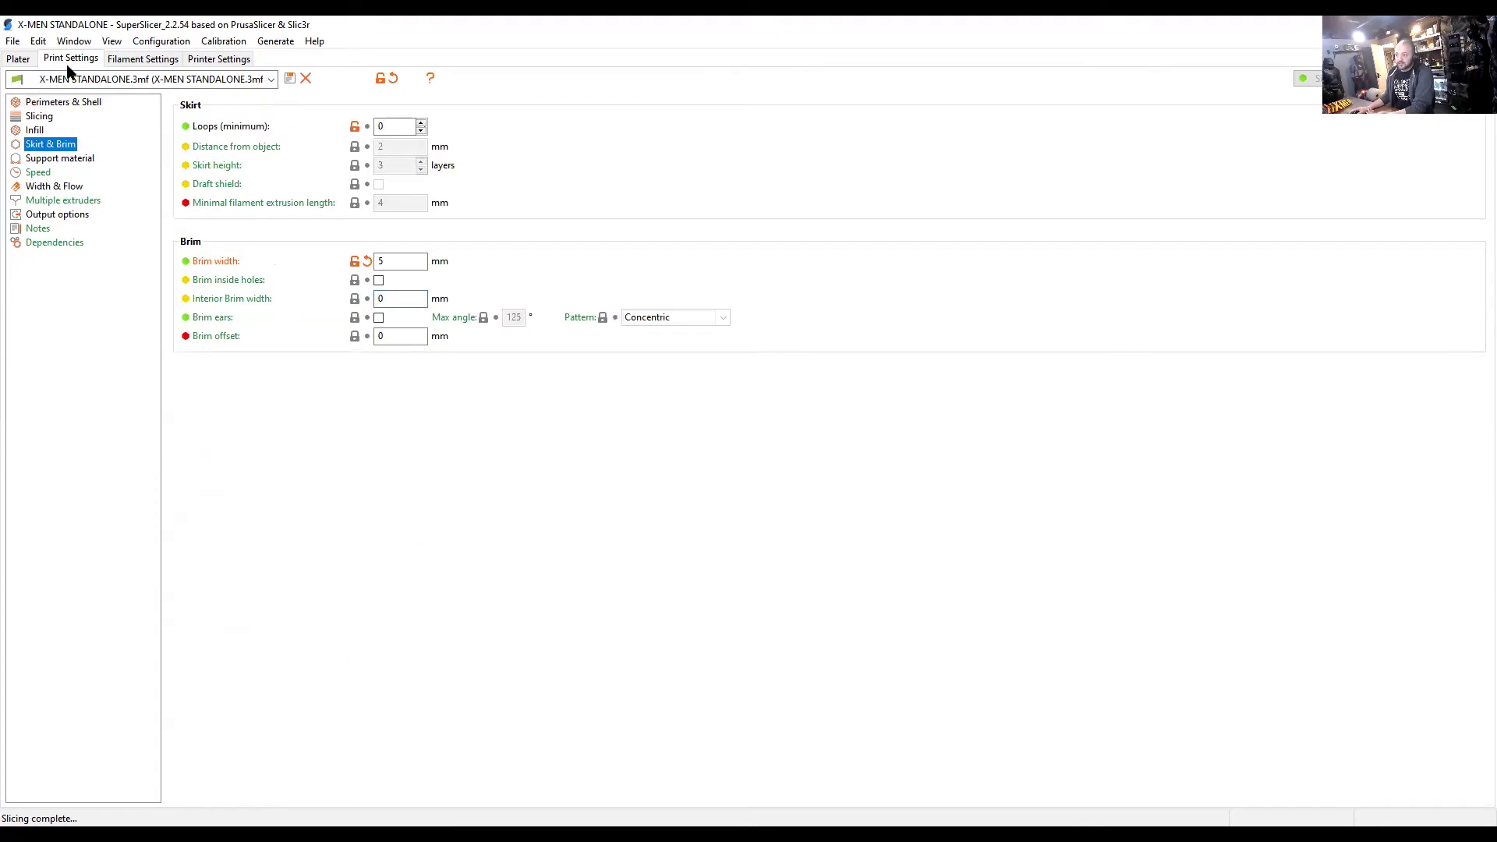
pyautogui.click(397, 261)
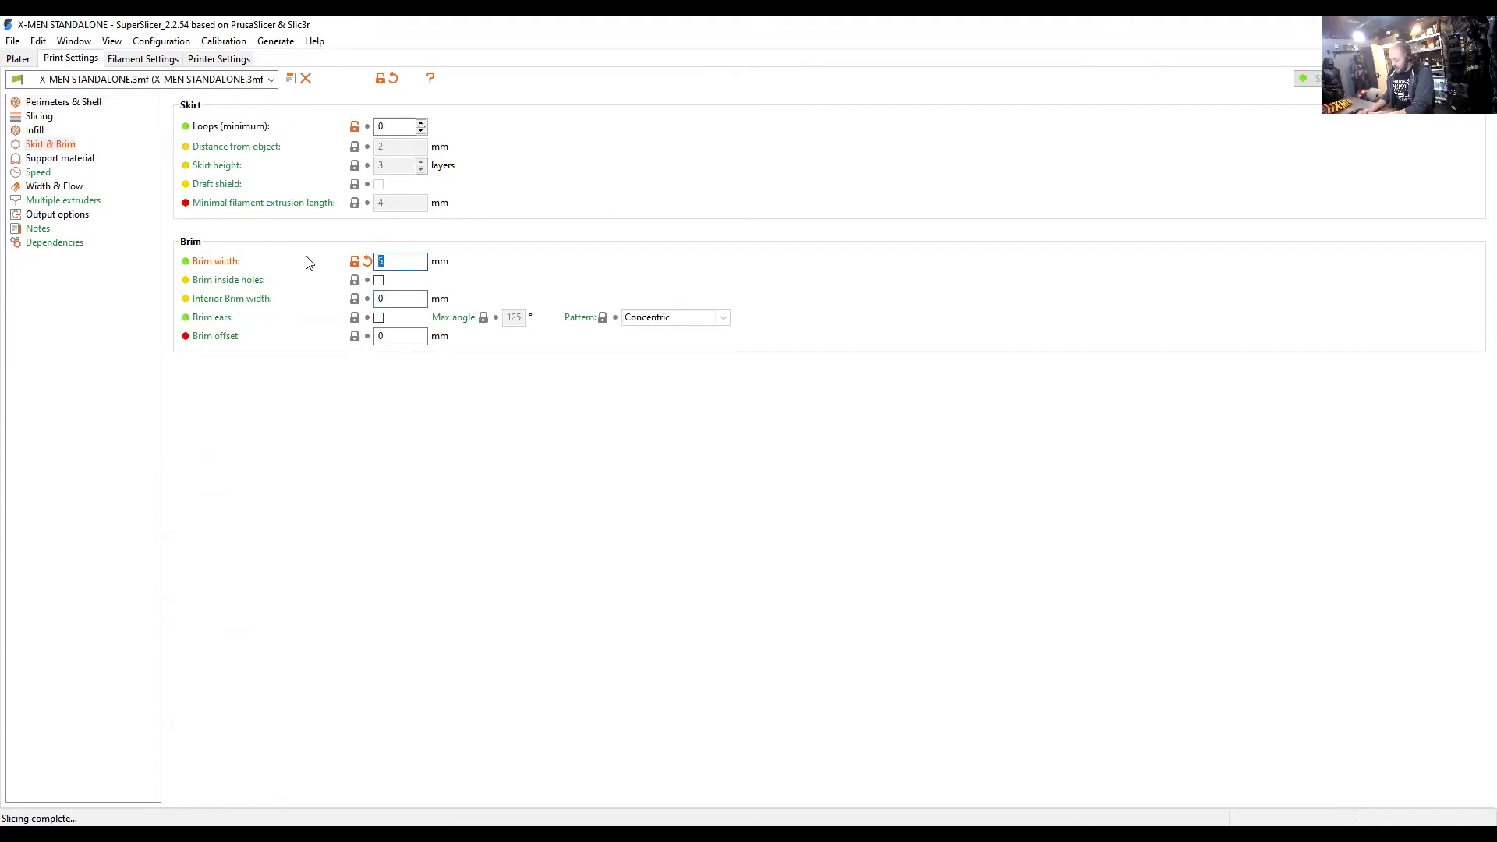
pyautogui.write('10')
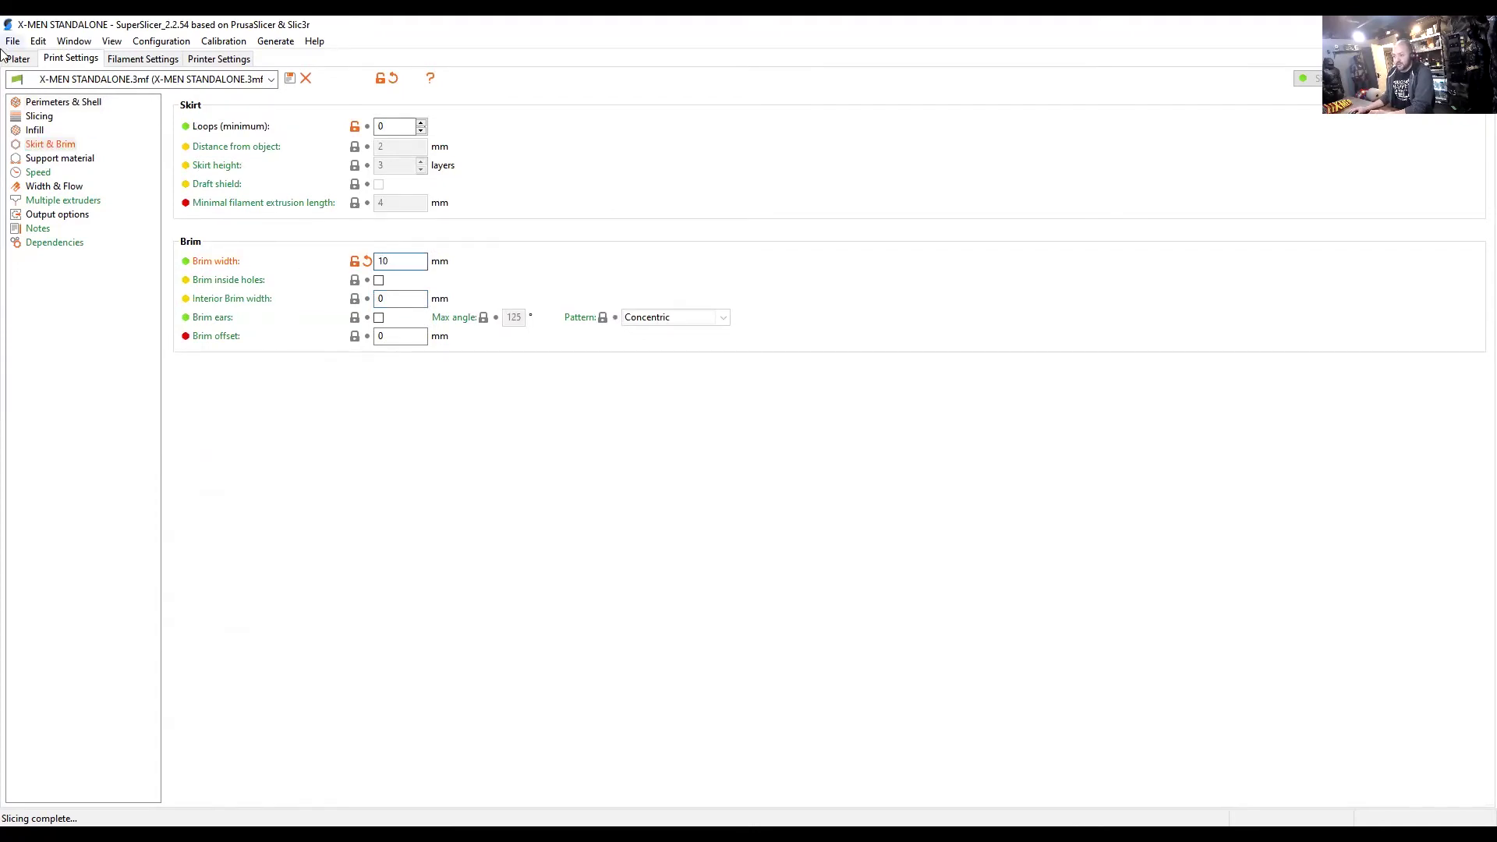
pyautogui.click(15, 59)
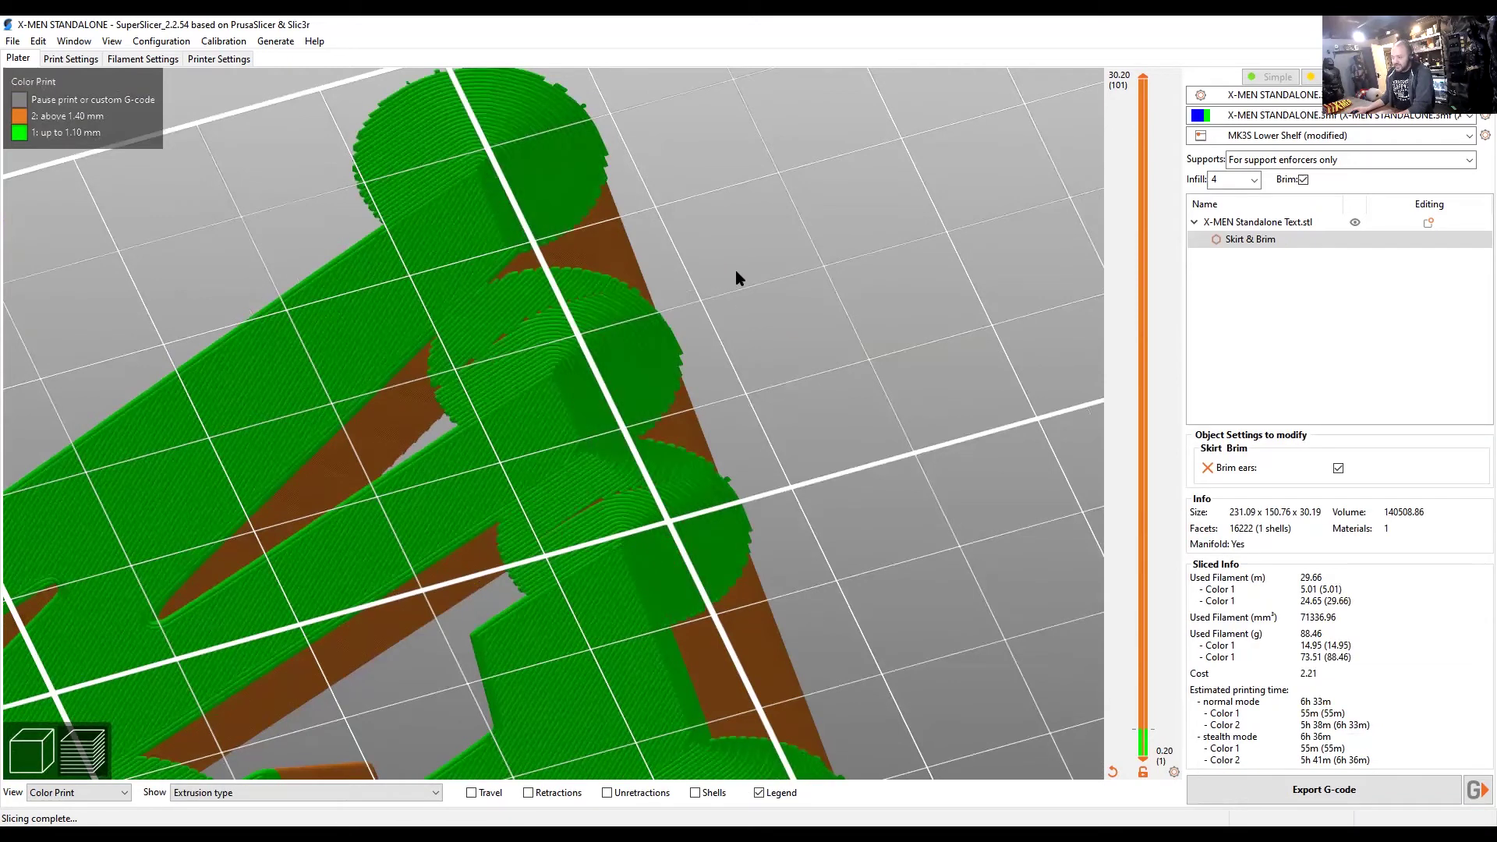
# Zoom and orbit the resliced preview to examine a larger brim ear up close.
pyautogui.scroll(-4, 715, 353)
pyautogui.moveTo(701, 435); pyautogui.dragTo(819, 408)
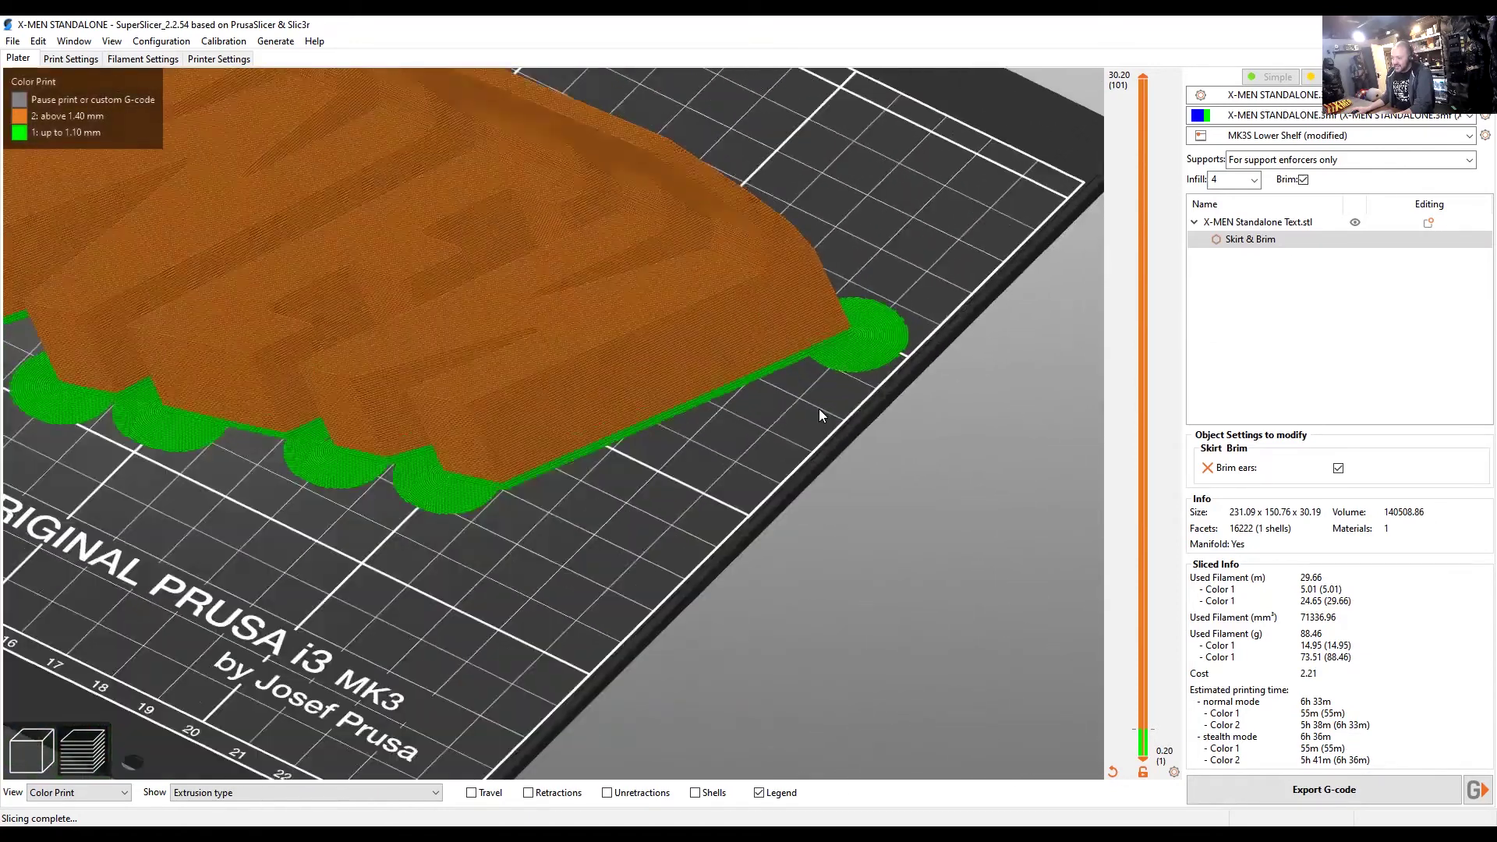
pyautogui.scroll(5, 819, 410)
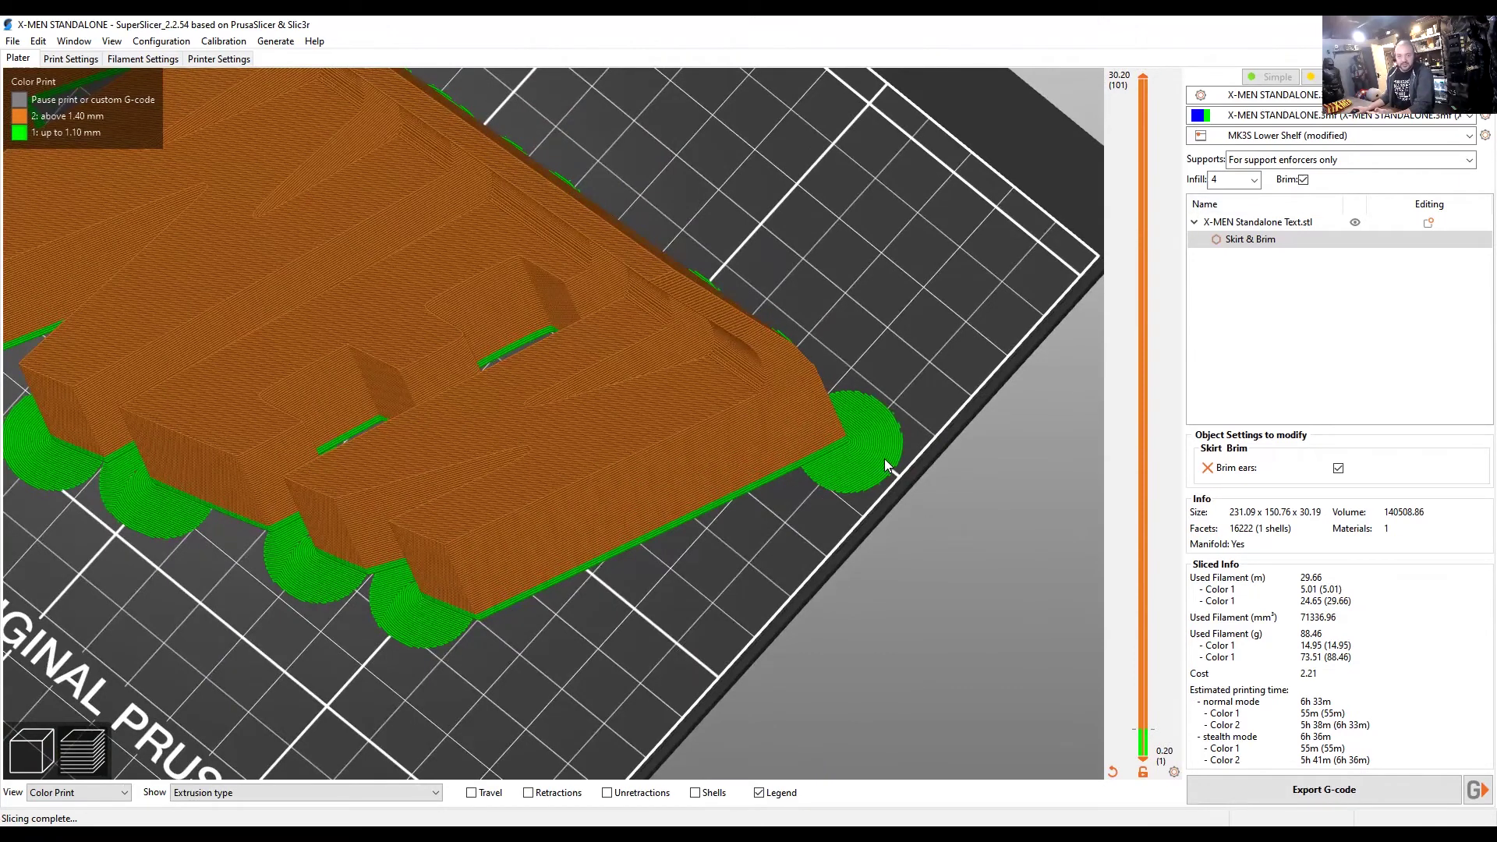
pyautogui.scroll(5, 866, 460)
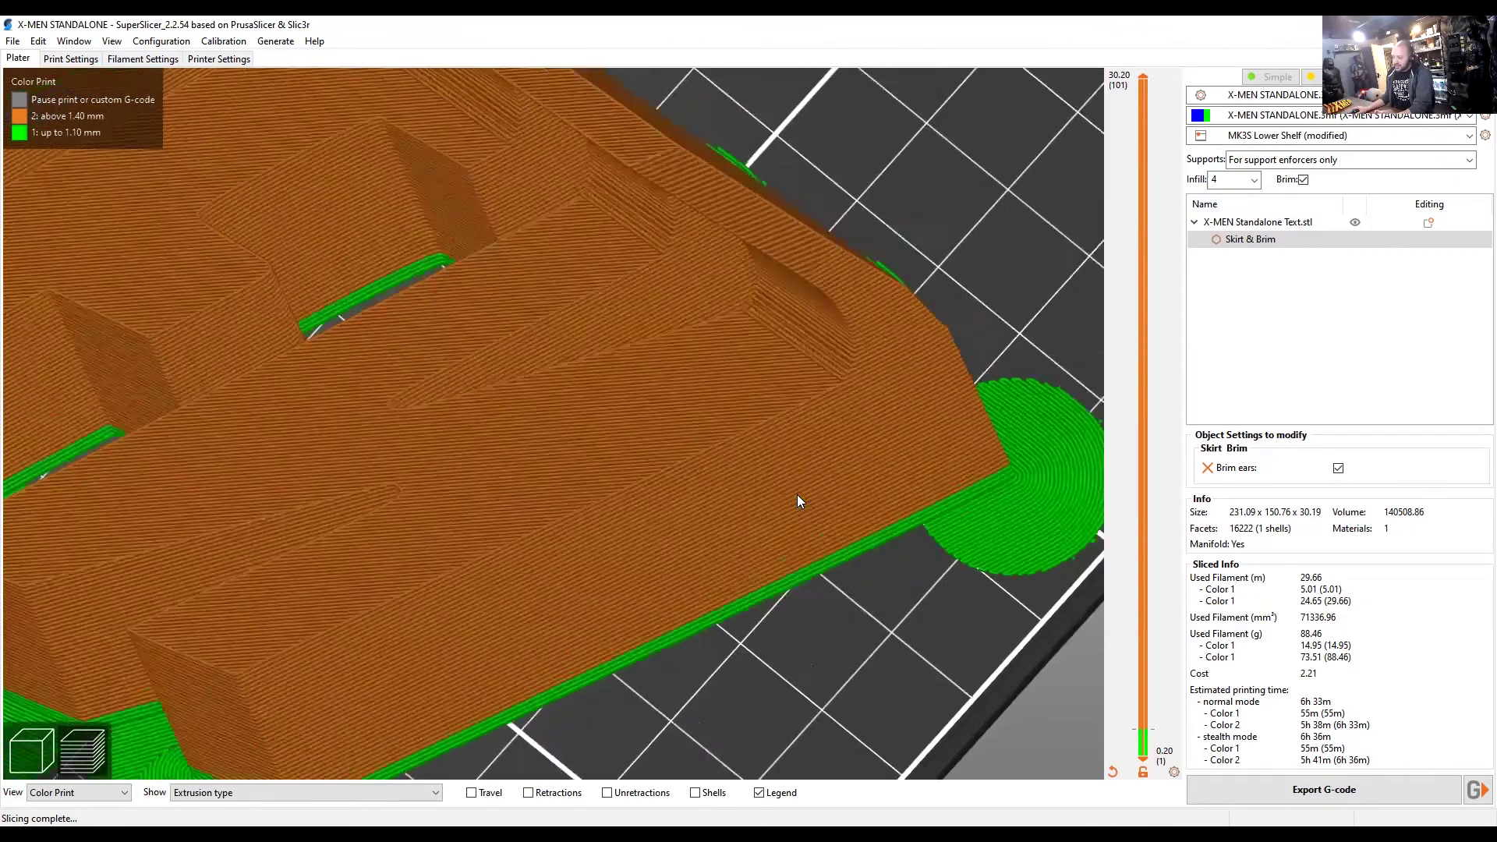
pyautogui.scroll(-3, 374, 432)
pyautogui.scroll(5, 411, 441)
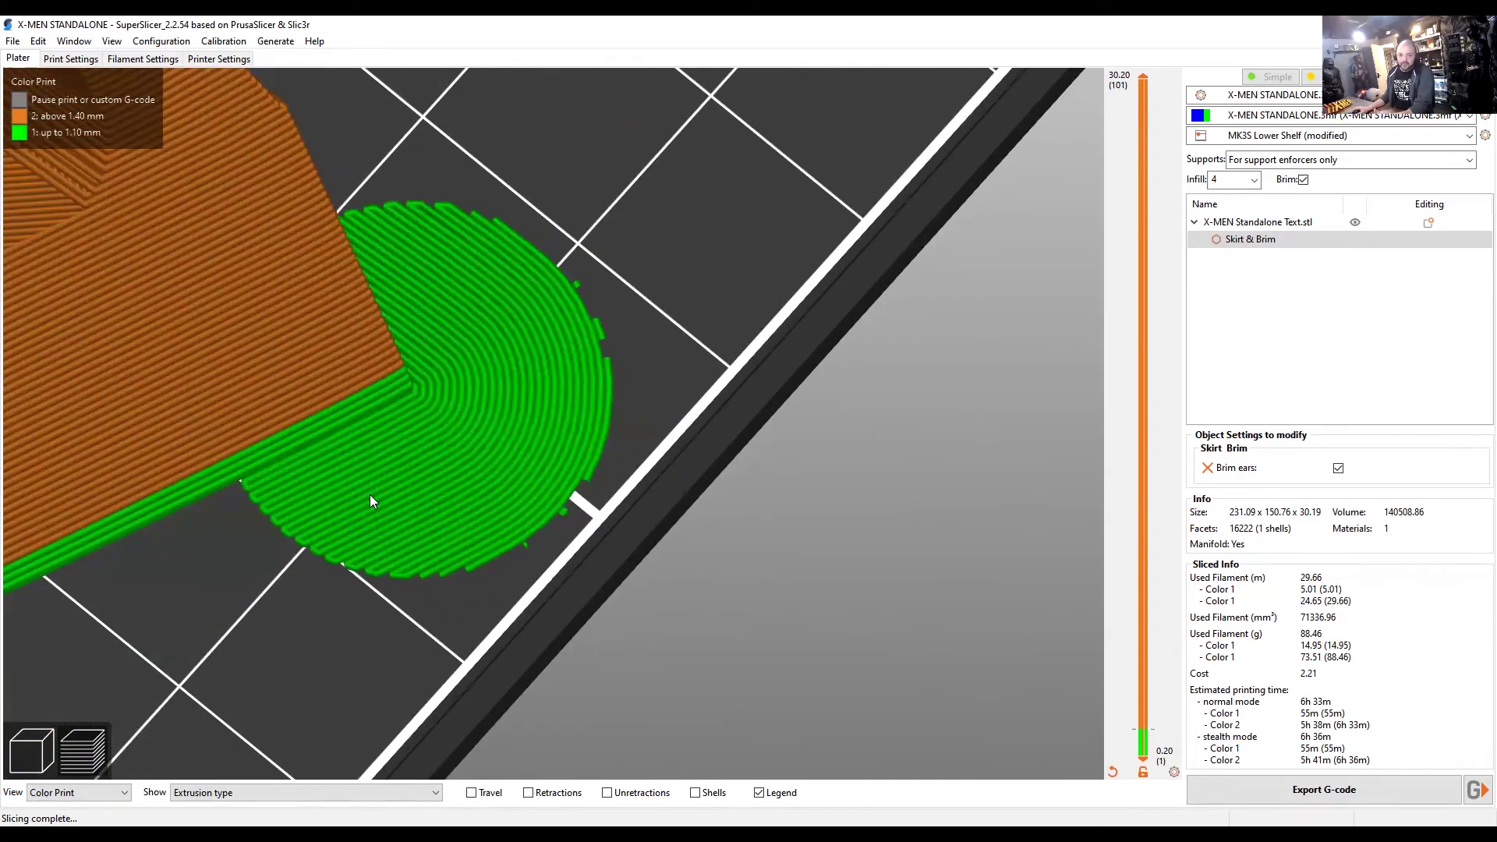
pyautogui.moveTo(370, 495); pyautogui.dragTo(454, 471, button='middle')
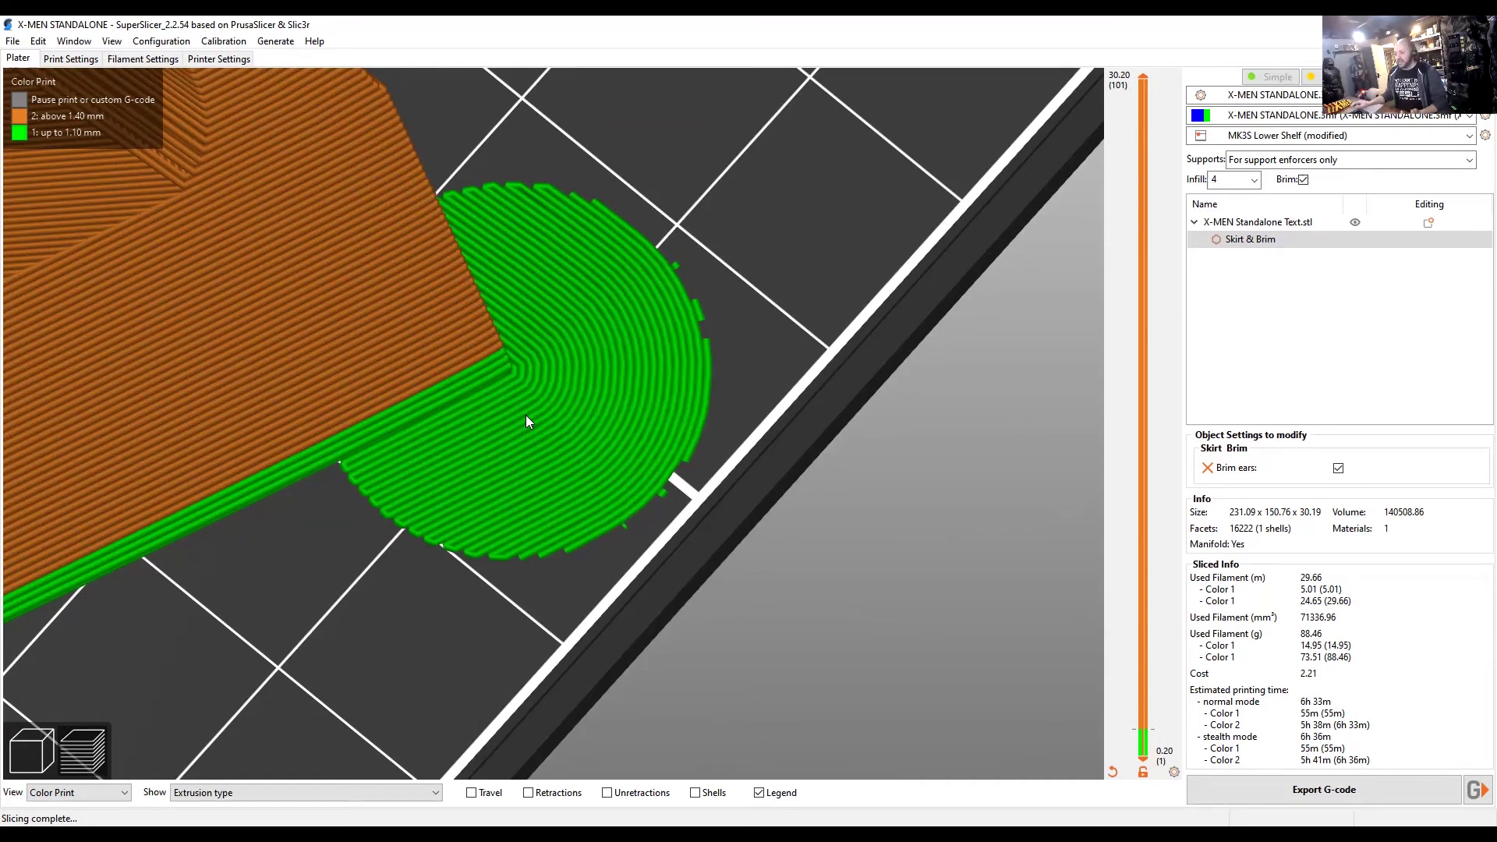
# Pan and orbit out to a top-down view of the whole X-MEN model and its brim ears.
pyautogui.scroll(2, 546, 468)
pyautogui.scroll(-5, 616, 617)
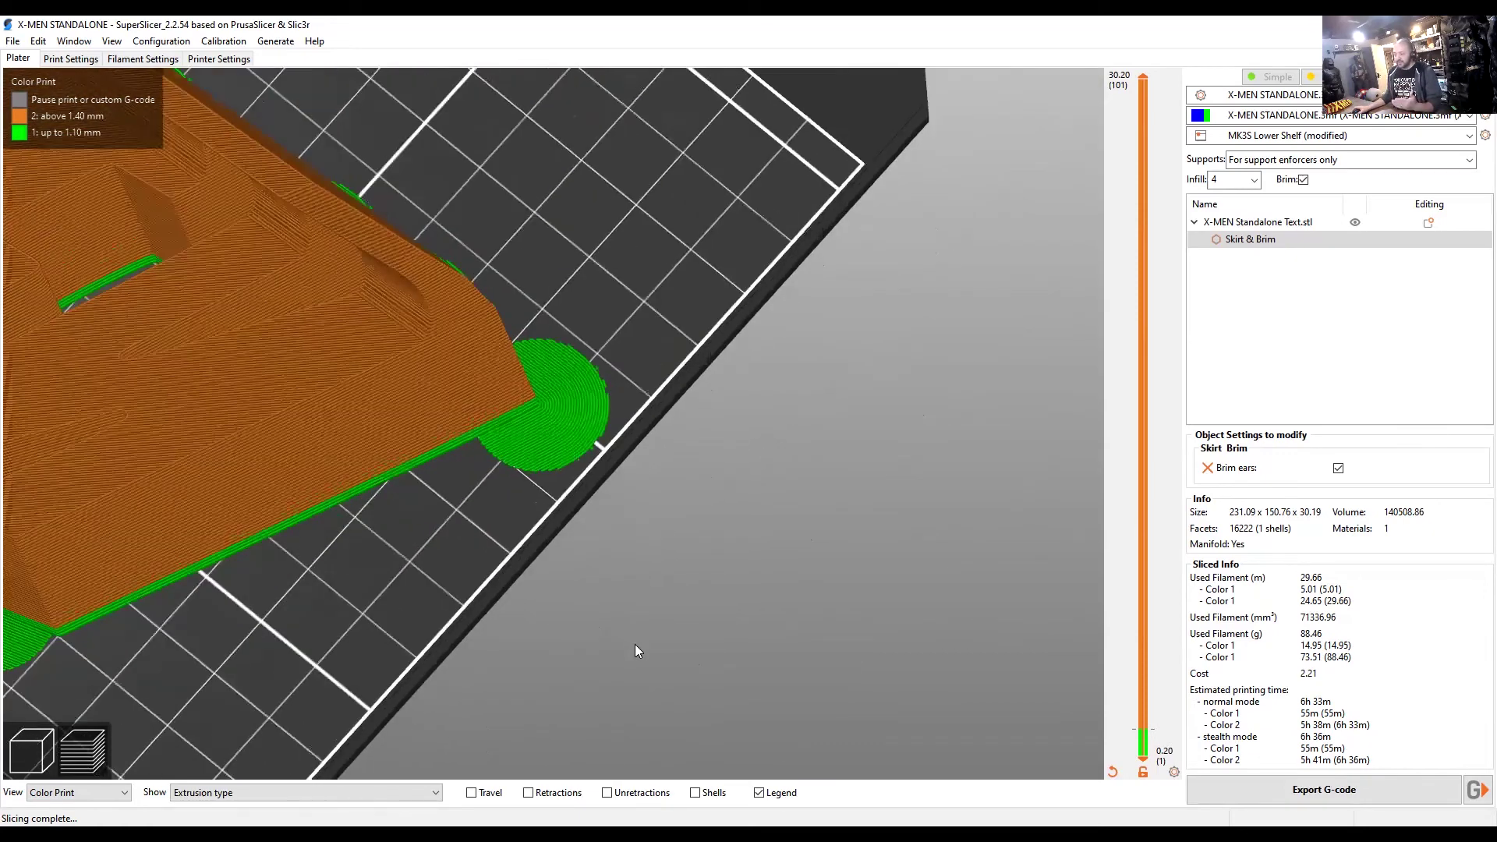
pyautogui.moveTo(635, 644); pyautogui.dragTo(713, 568, button='right')
pyautogui.scroll(-2, 780, 551)
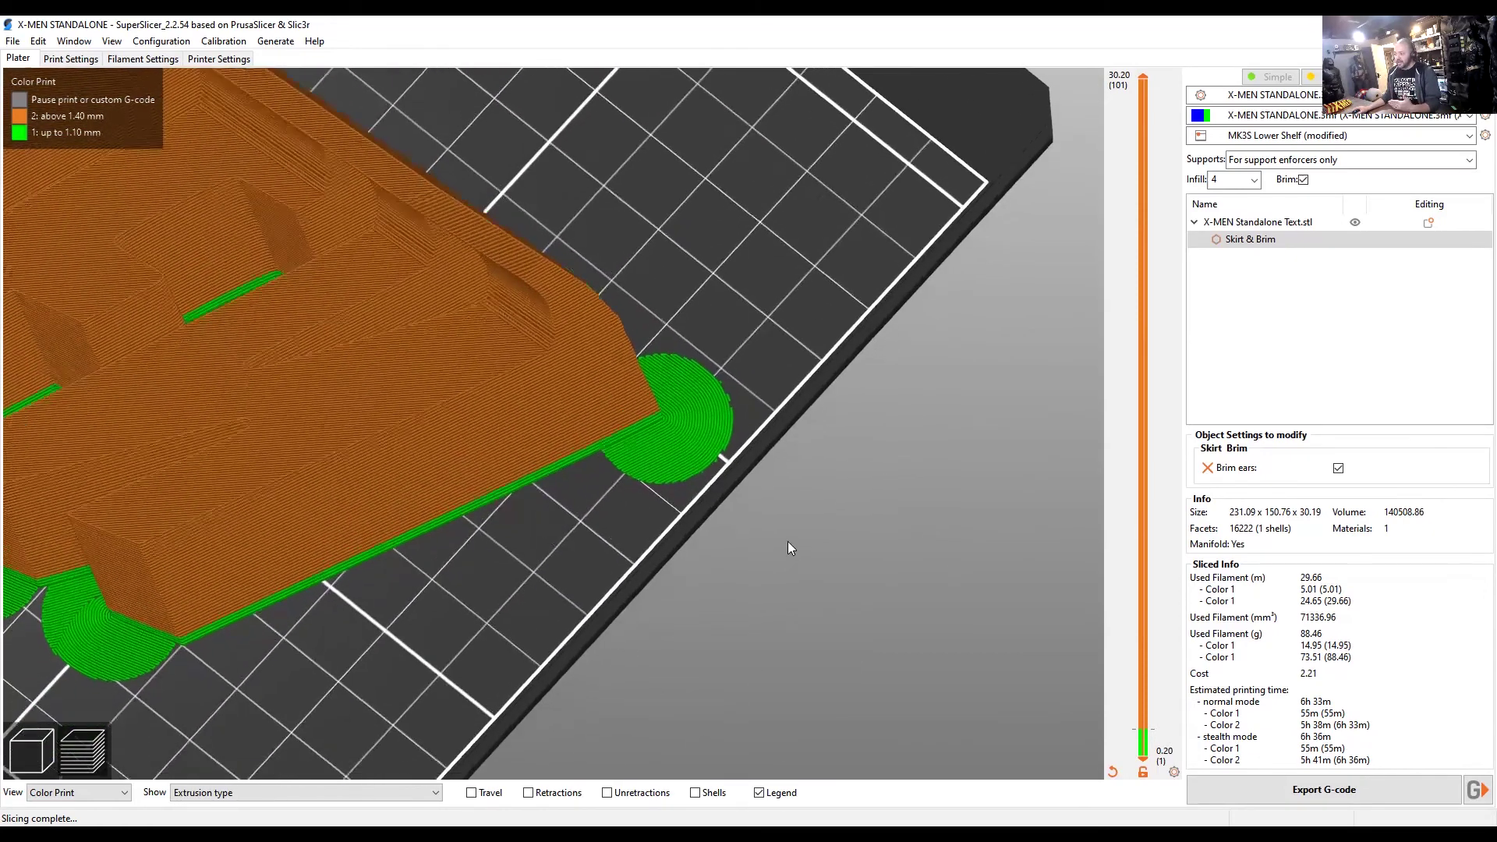
pyautogui.moveTo(788, 541); pyautogui.dragTo(614, 533)
pyautogui.scroll(-4, 614, 534)
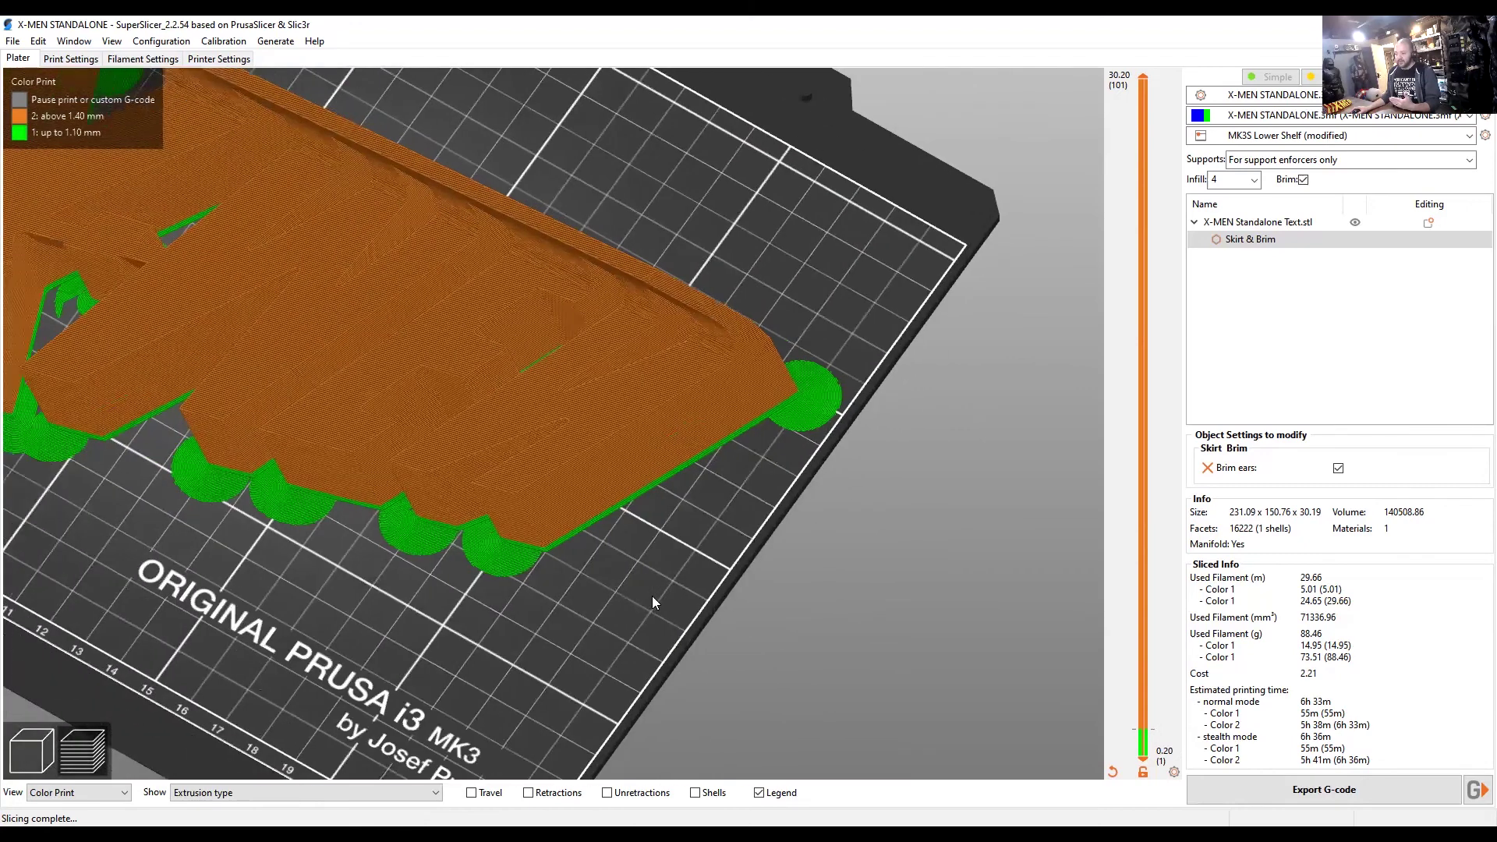
pyautogui.moveTo(652, 596); pyautogui.dragTo(607, 501)
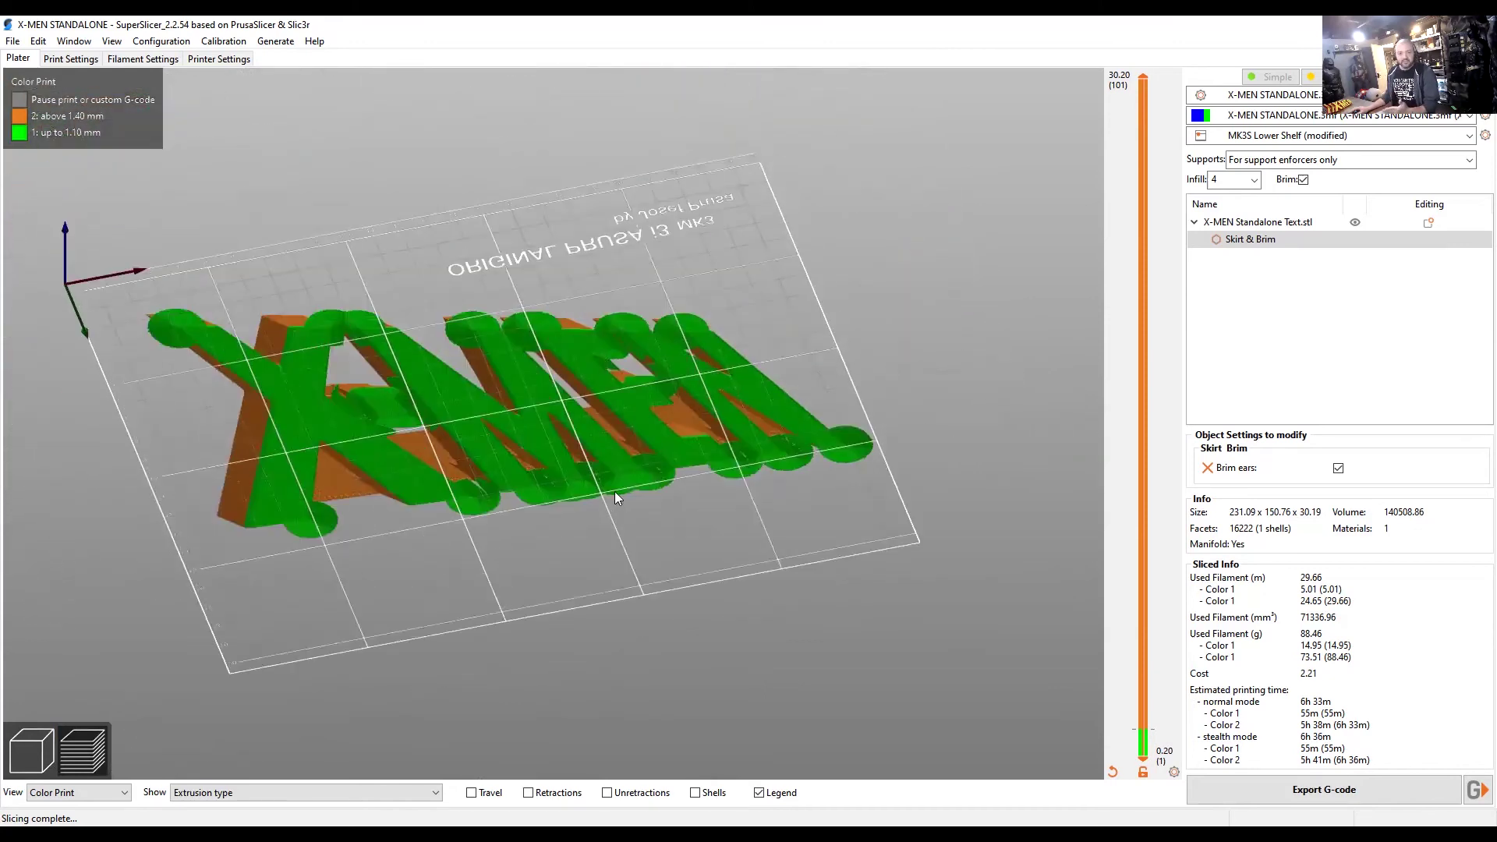